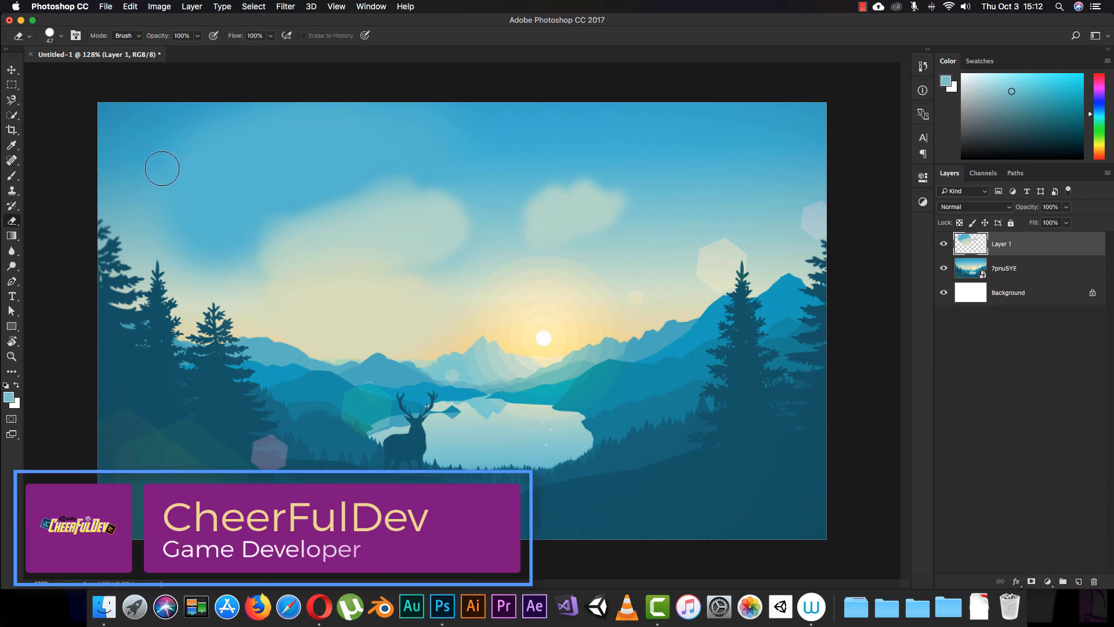
click(12, 146)
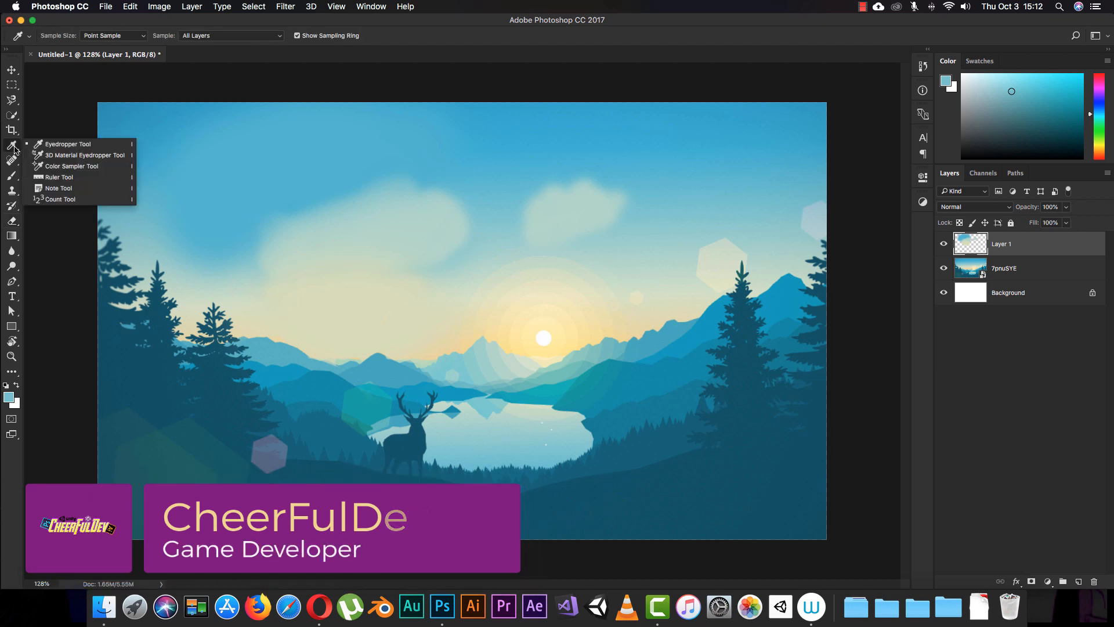
click(11, 117)
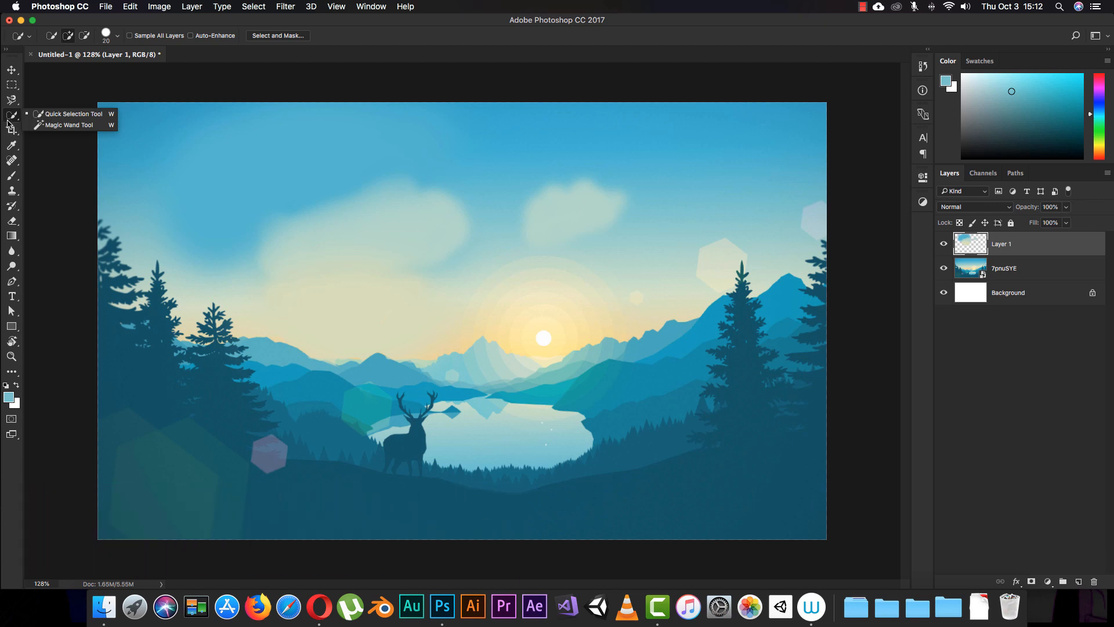
click(10, 119)
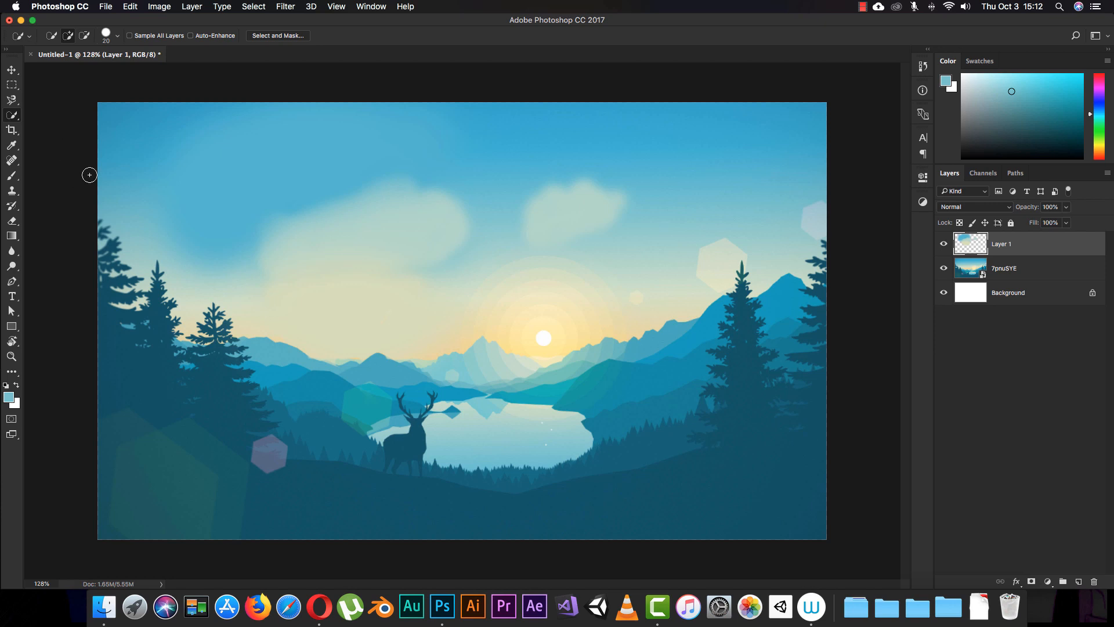
click(12, 161)
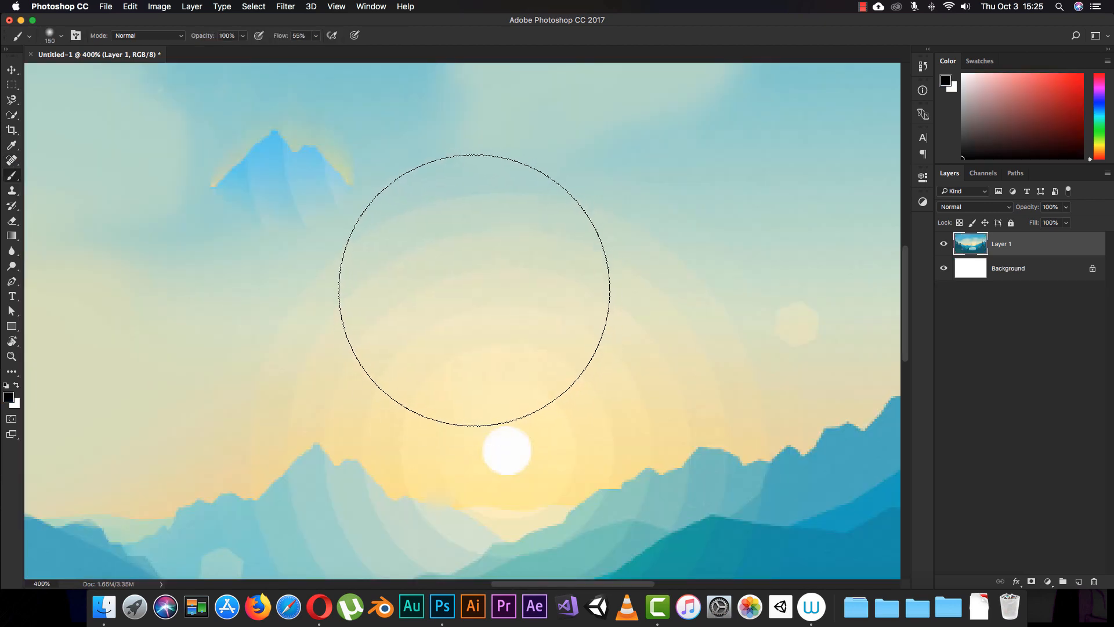
- Set the brush size to 19 px, test it with a black dab above the sun and undo the dab
right_click(470, 302)
drag(569, 329, 544, 328)
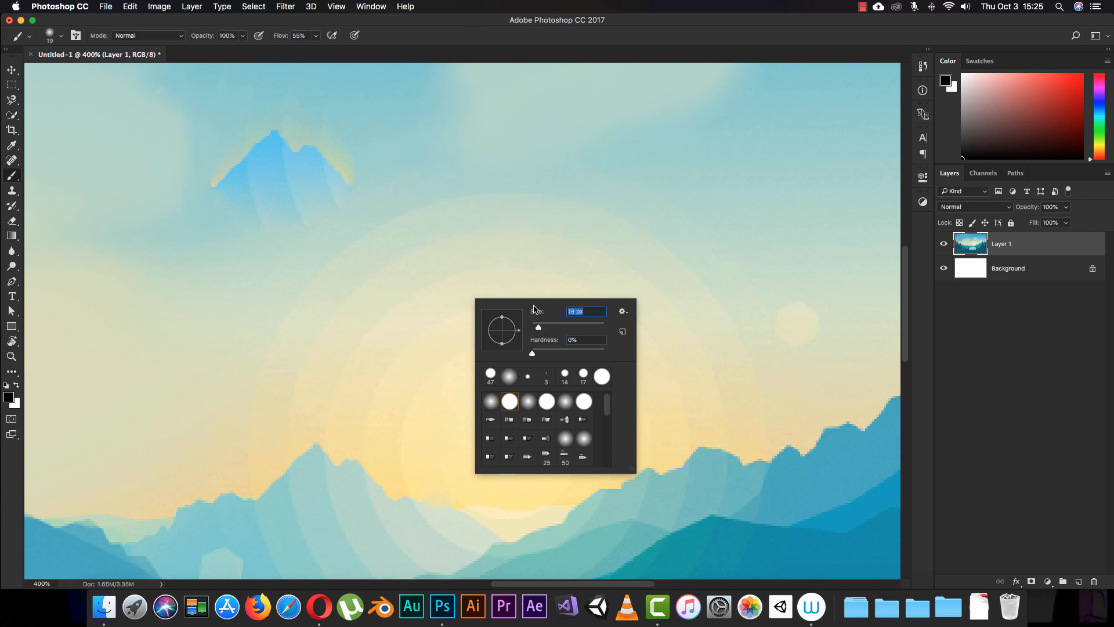
key(Return)
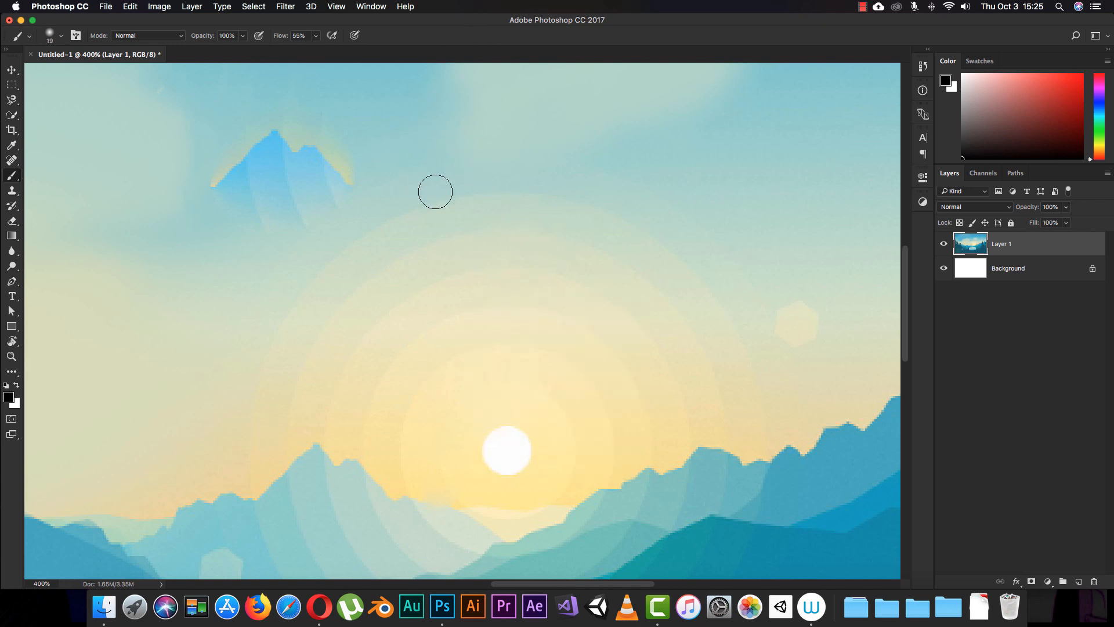
click(398, 251)
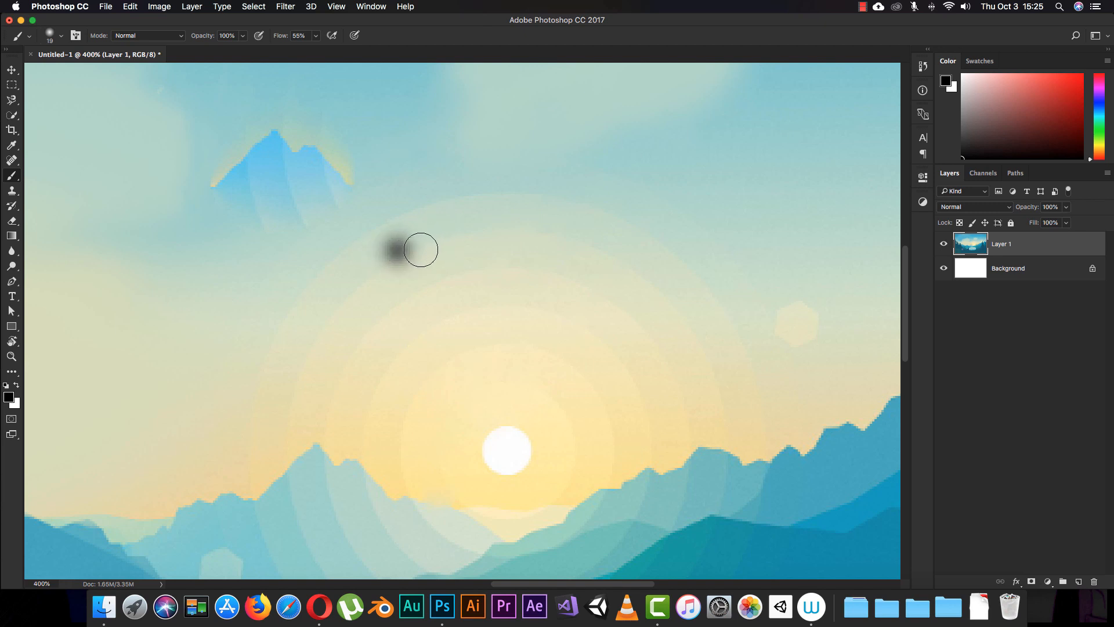
key(super+z)
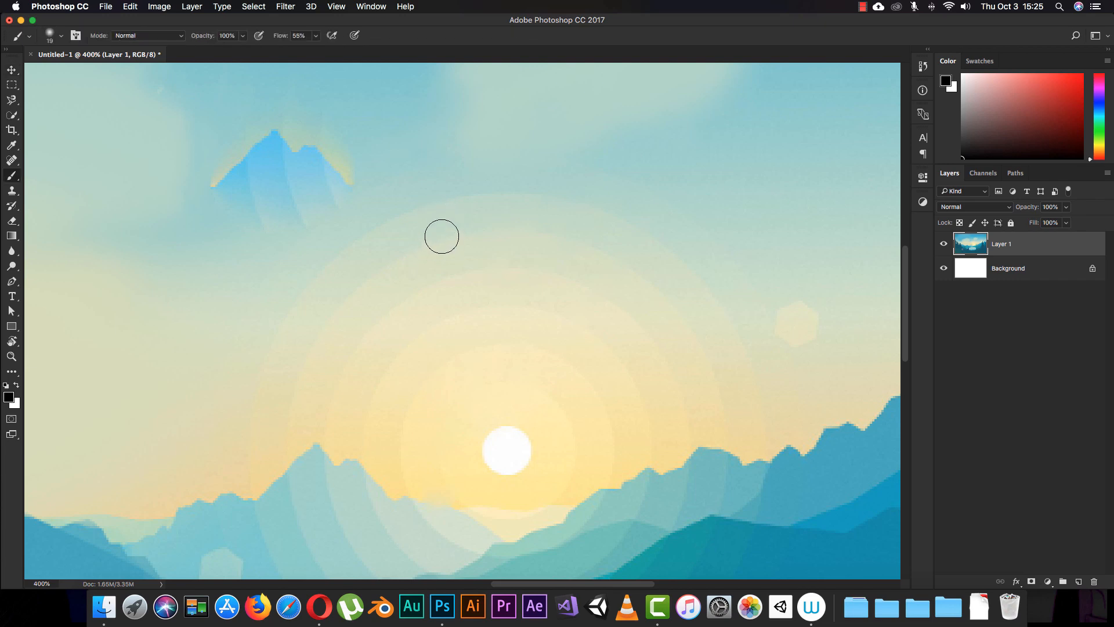
- Try a long looping black brush stroke across the clouds and sky, and undo it
key(super+minus)
key(super+minus)
key(super+minus)
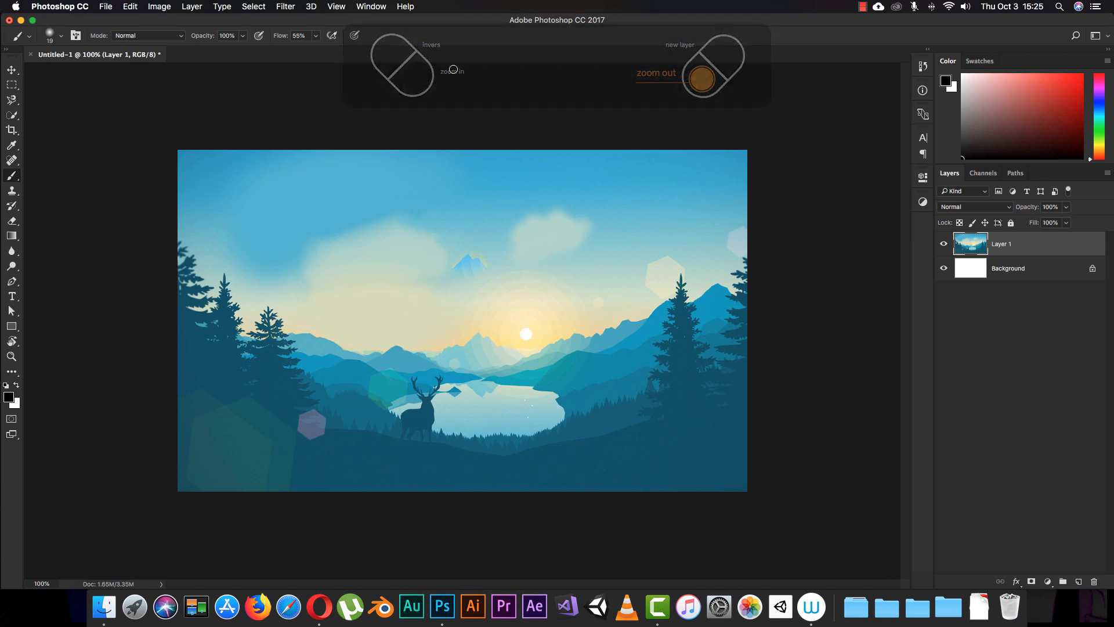
key(z)
drag(390, 279, 422, 290)
key(b)
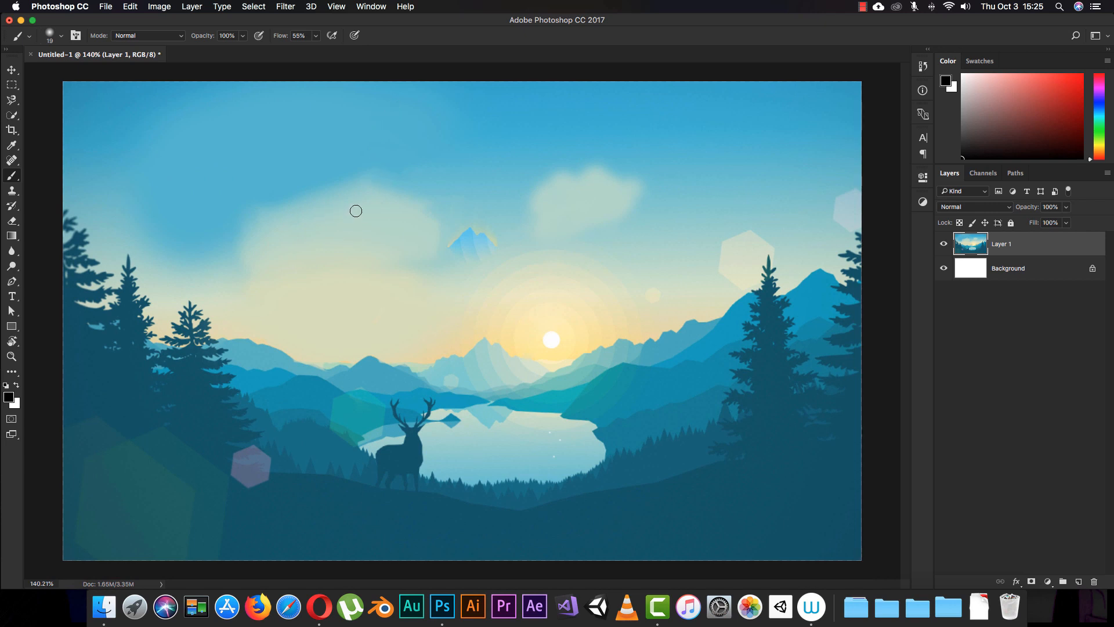
mouse_move(258, 203)
mouse_down()
mouse_move(343, 153)
mouse_move(564, 189)
mouse_move(544, 159)
mouse_move(335, 229)
mouse_move(254, 297)
mouse_move(625, 259)
mouse_move(398, 250)
mouse_move(580, 314)
mouse_move(348, 317)
mouse_up()
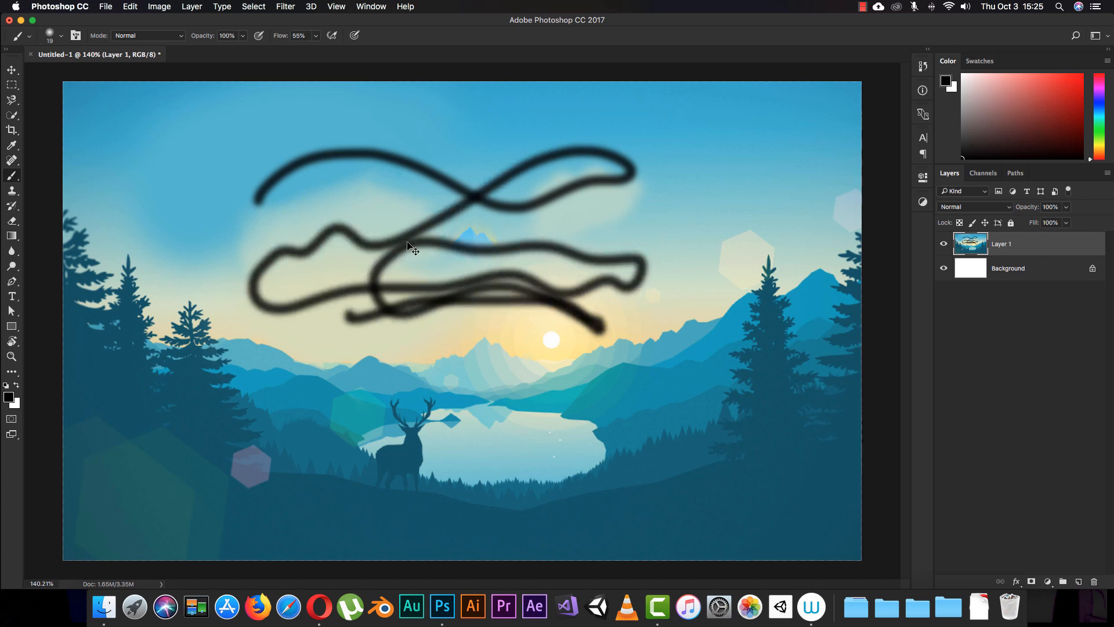
key(super+z)
- Try a wavy vertical black stroke over the small floating peak, and undo, redo and undo it again
mouse_move(486, 130)
mouse_down()
mouse_move(453, 164)
mouse_move(497, 179)
mouse_up()
drag(497, 179, 457, 285)
key(super+z)
key(super+shift+z)
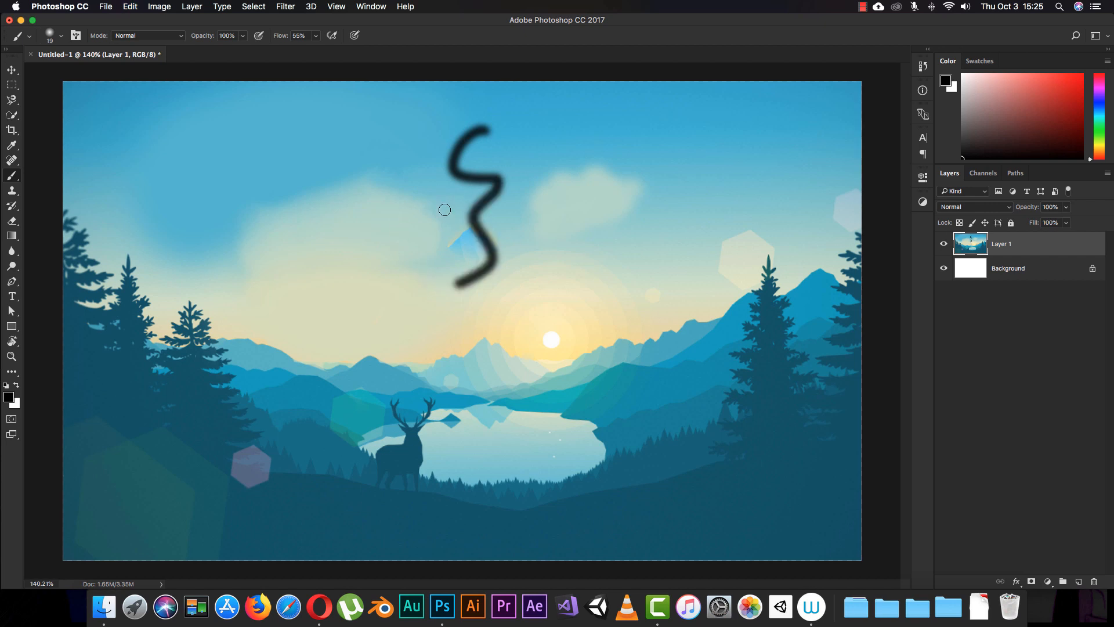
key(super+z)
key(super+alt+z)
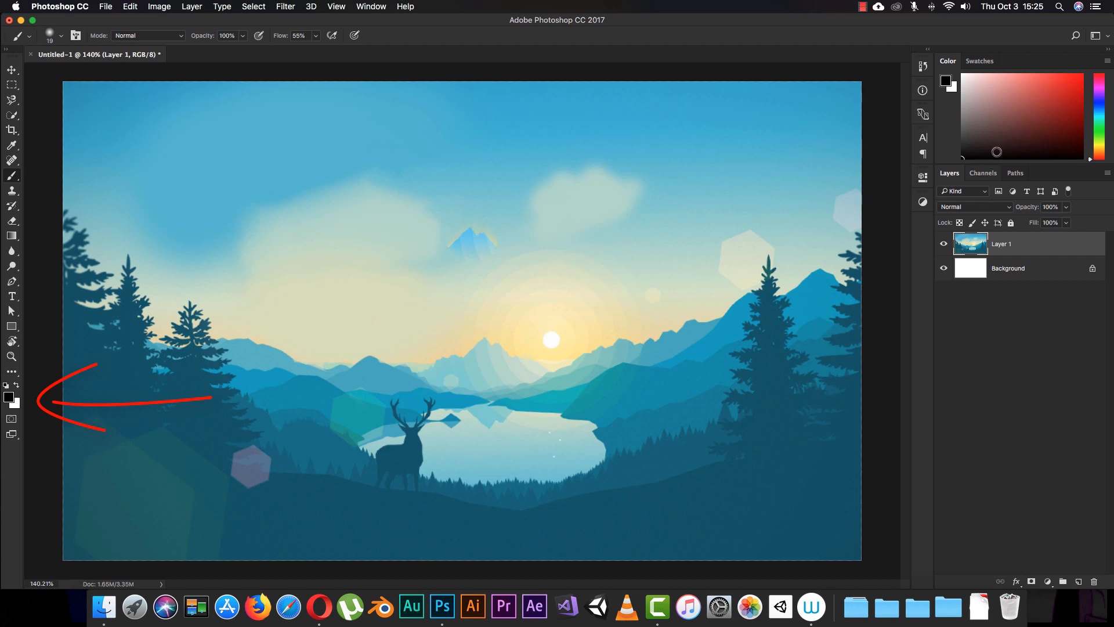
- Set the foreground colour to a muted red
click(1034, 92)
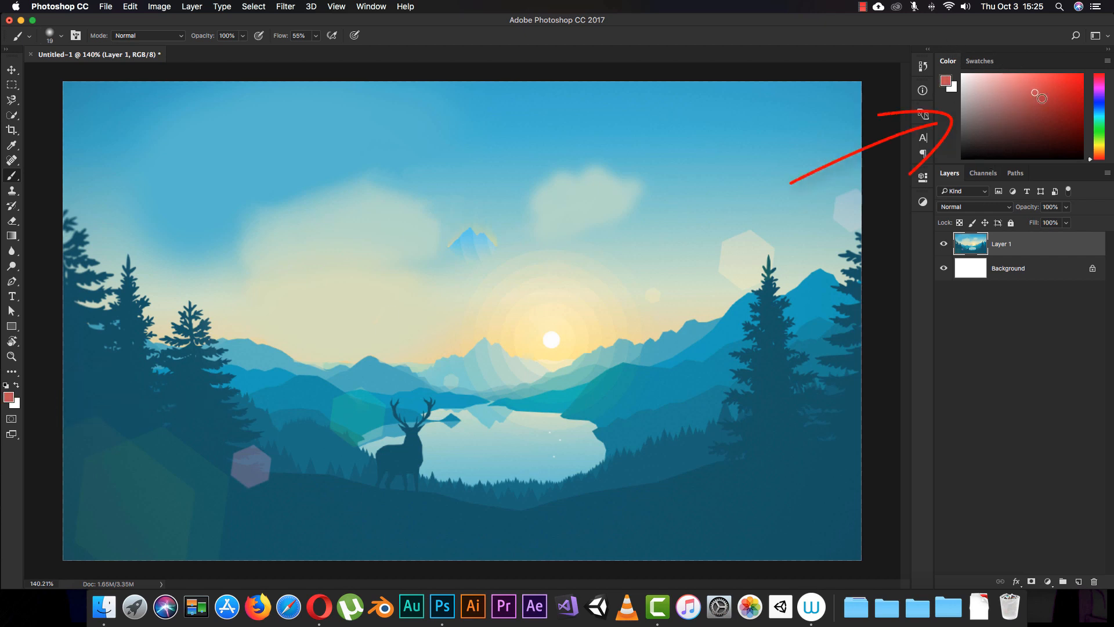
click(1035, 102)
- Detach the Color panel as a floating panel over the canvas and enlarge it
click(374, 6)
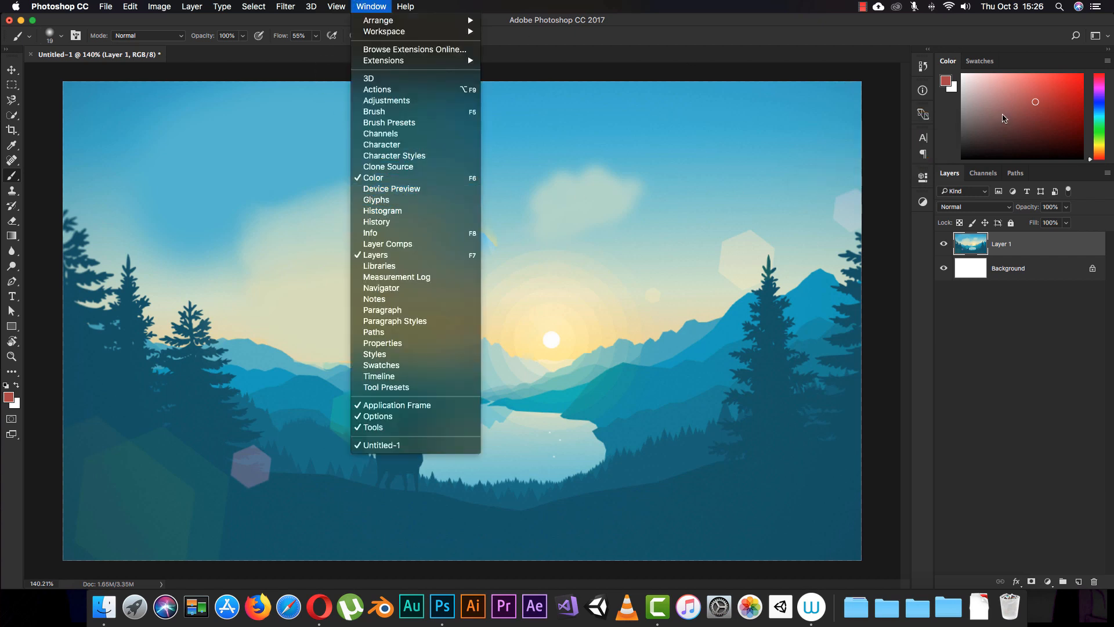
click(948, 61)
drag(948, 61, 729, 70)
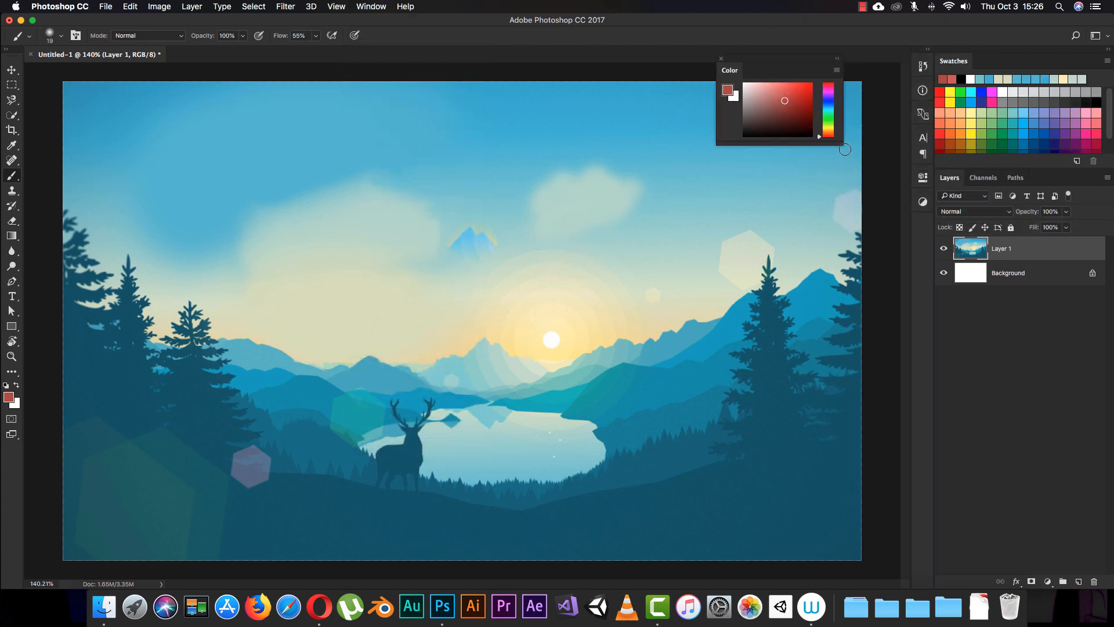
drag(840, 145, 899, 212)
drag(830, 60, 830, 56)
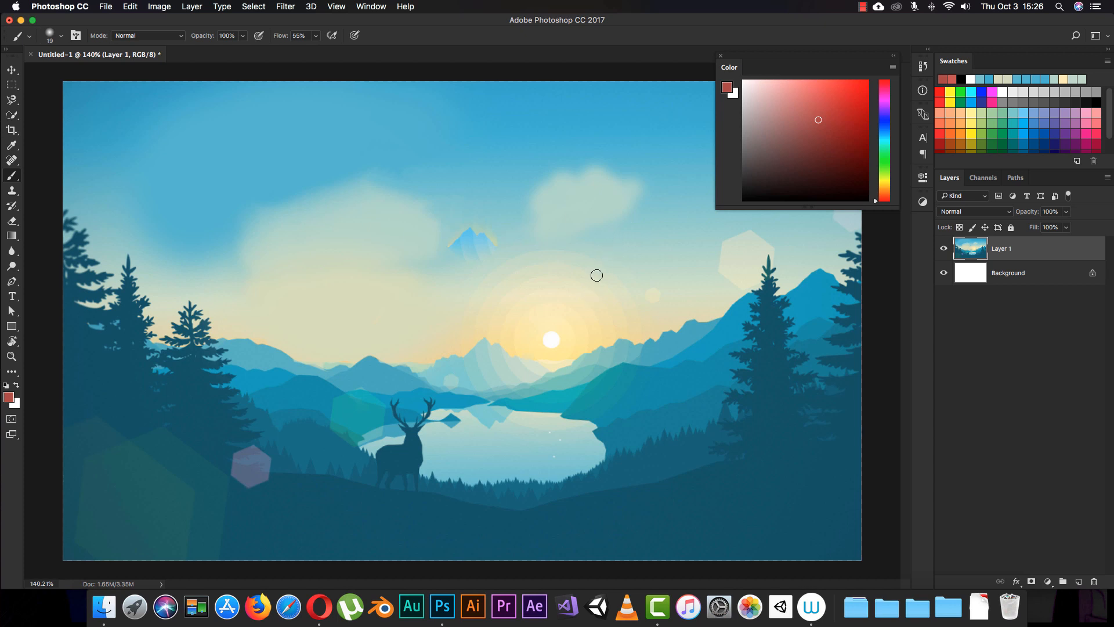
- Change the foreground colour through bright red and orange to blue, and dock the Color panel back with Swatches
mouse_move(826, 125)
mouse_down()
mouse_move(813, 174)
mouse_move(848, 112)
mouse_move(844, 98)
mouse_up()
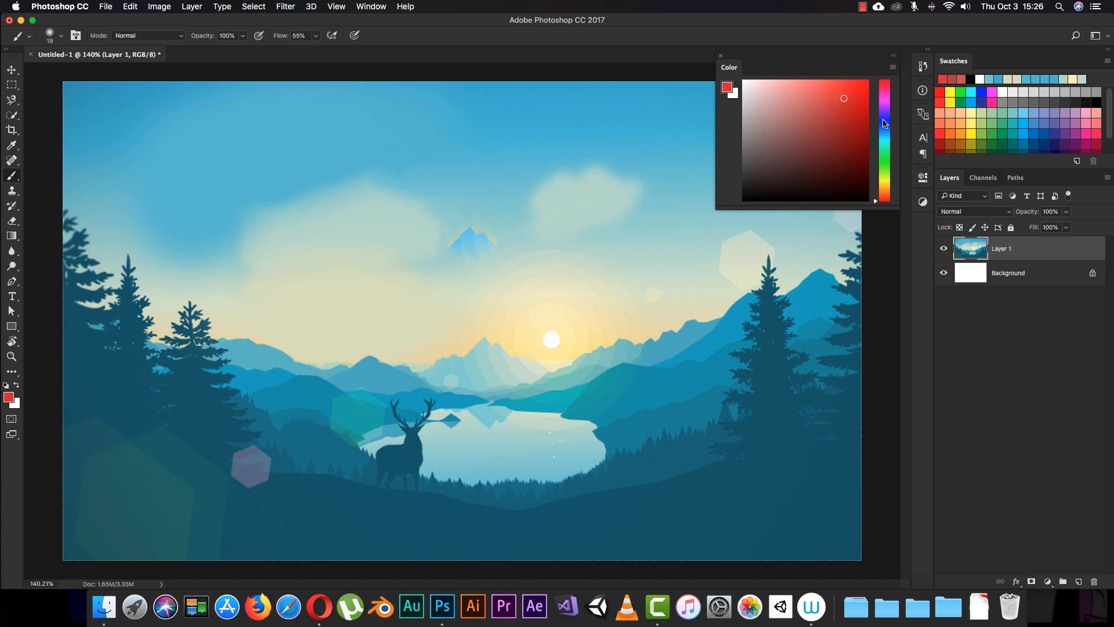
drag(883, 156, 885, 190)
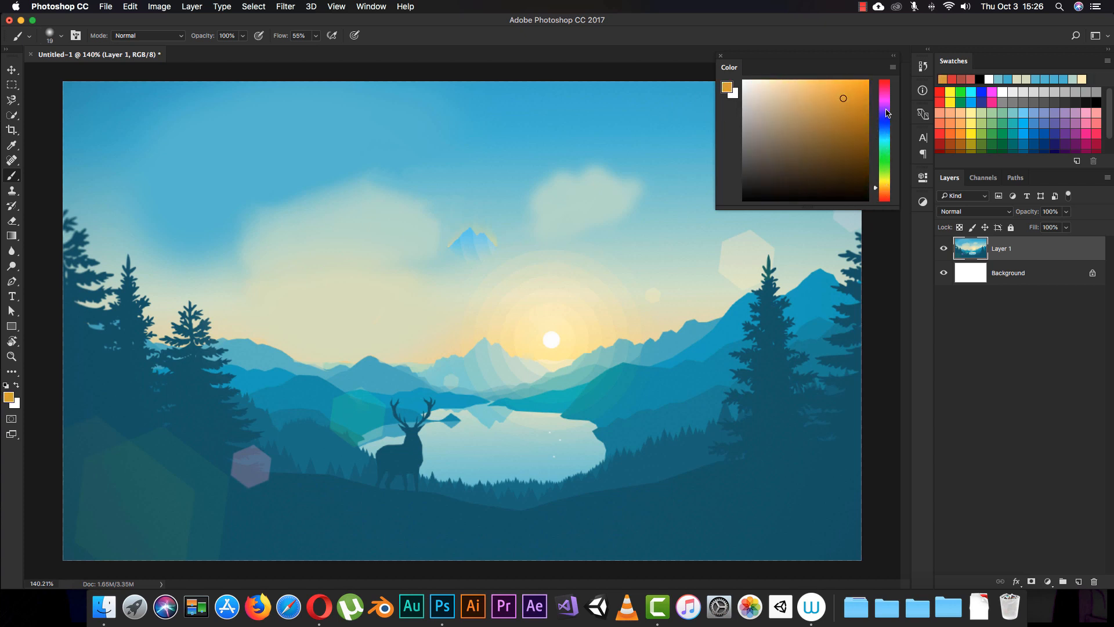
mouse_move(887, 113)
mouse_down()
mouse_move(886, 100)
mouse_move(886, 119)
mouse_up()
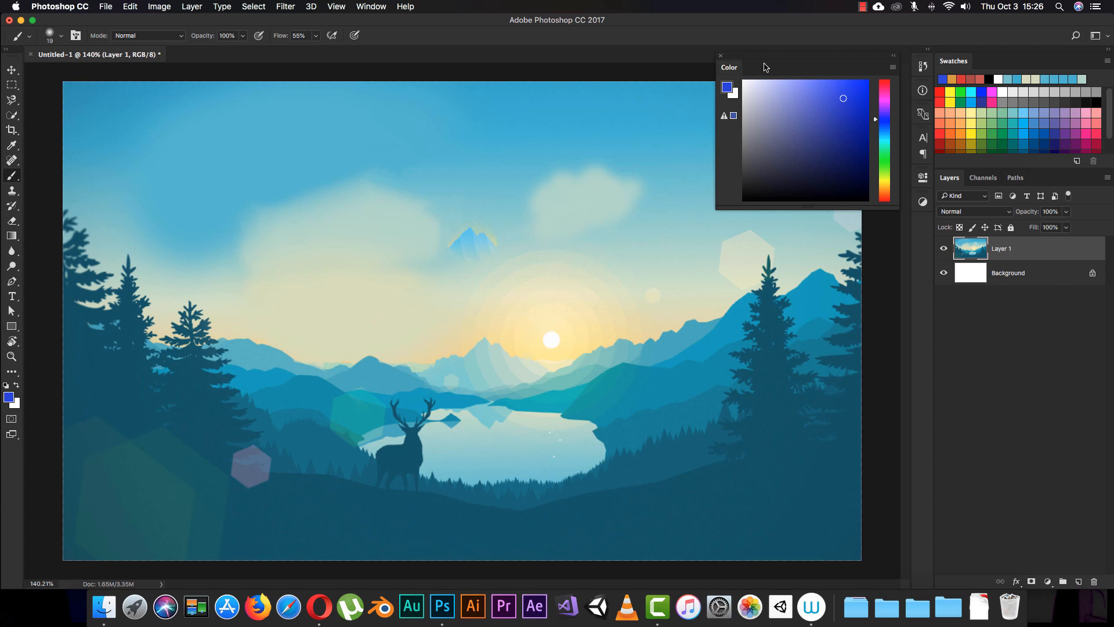
drag(764, 67, 988, 69)
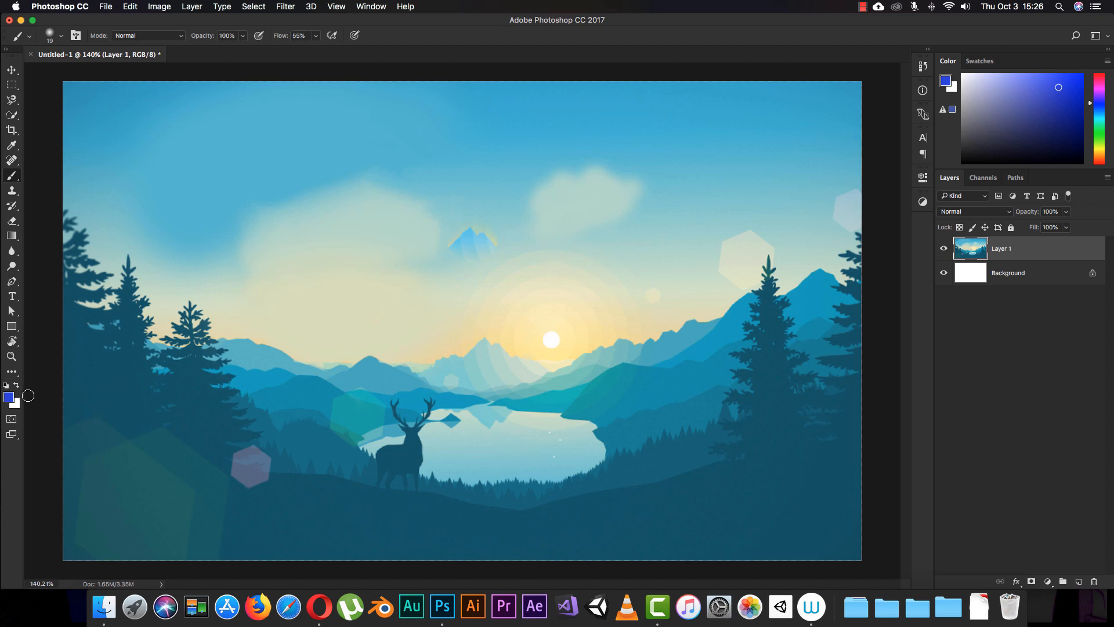
- Try green and yellow shades in the foreground Color Picker, and enter the hex value ffffff
click(10, 399)
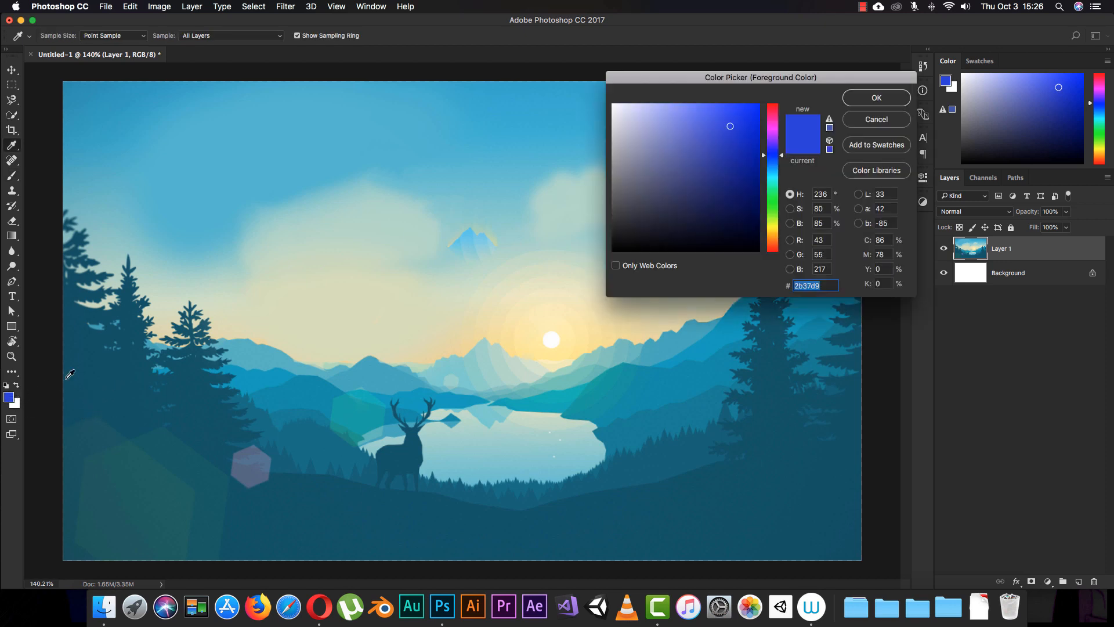
drag(717, 79, 764, 90)
drag(809, 188, 811, 225)
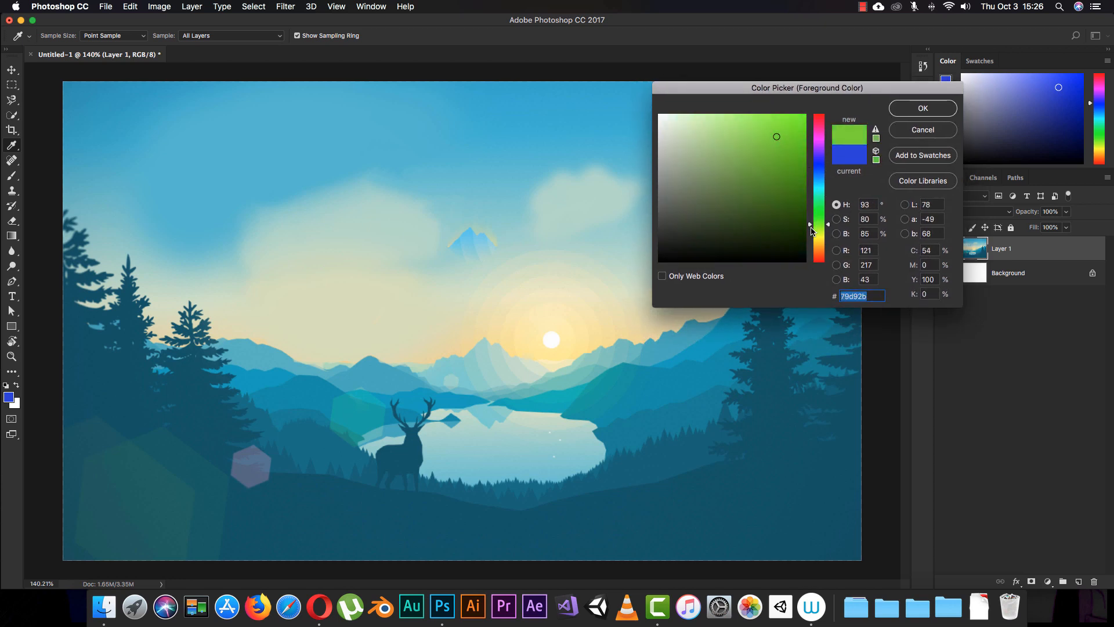
mouse_move(786, 144)
mouse_down()
mouse_move(765, 195)
mouse_move(782, 150)
mouse_up()
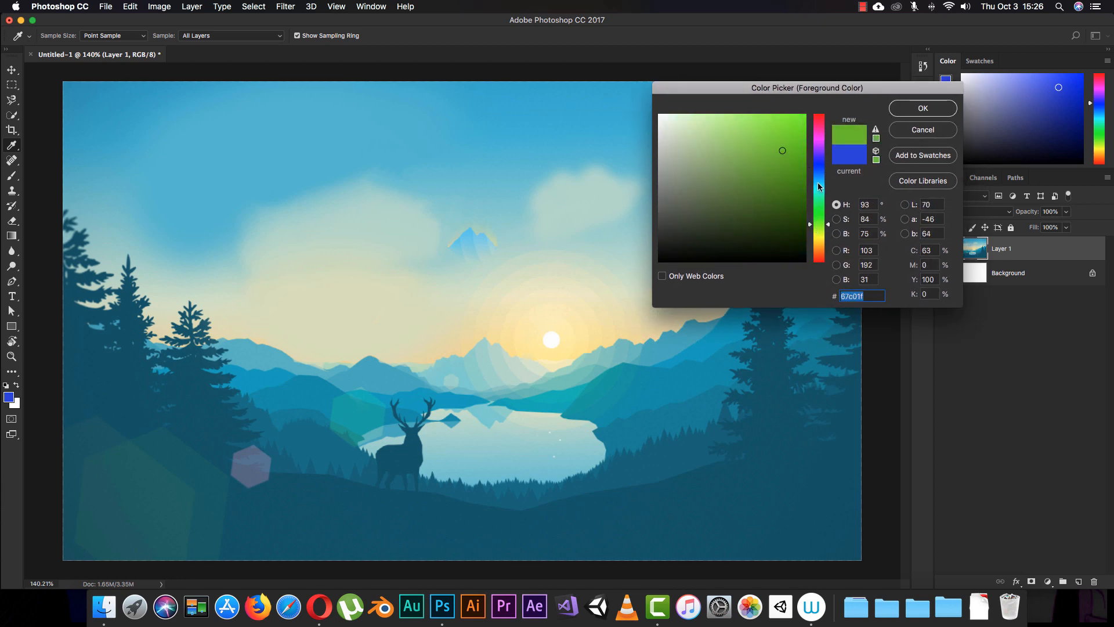
mouse_move(819, 185)
mouse_down()
mouse_move(826, 136)
mouse_move(818, 188)
mouse_move(818, 166)
mouse_up()
drag(787, 131, 746, 188)
drag(819, 183, 818, 237)
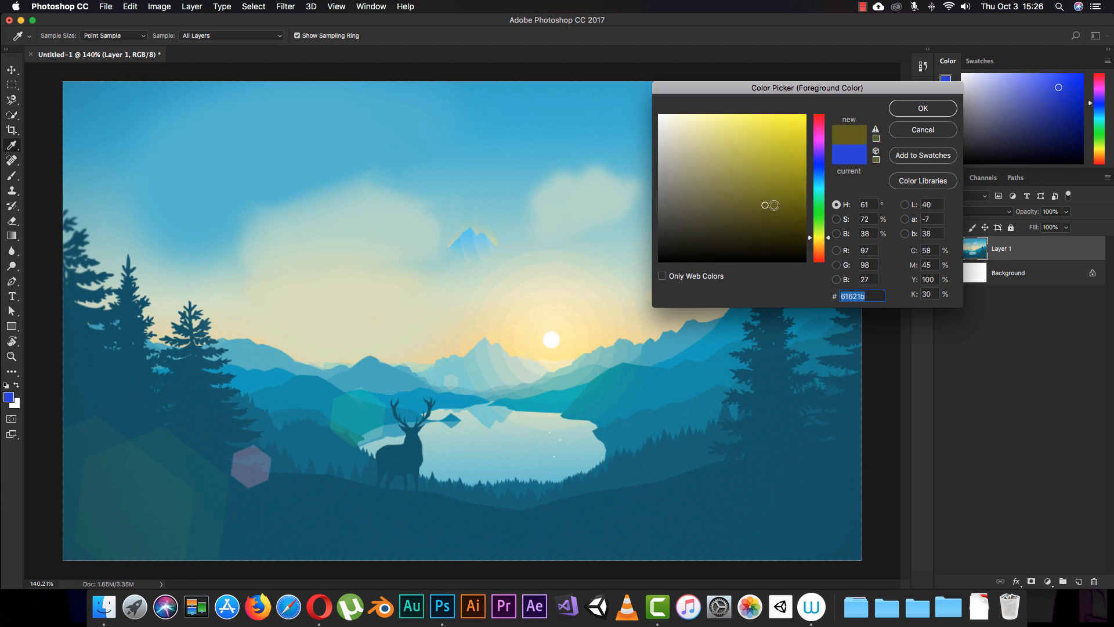
drag(770, 205, 760, 152)
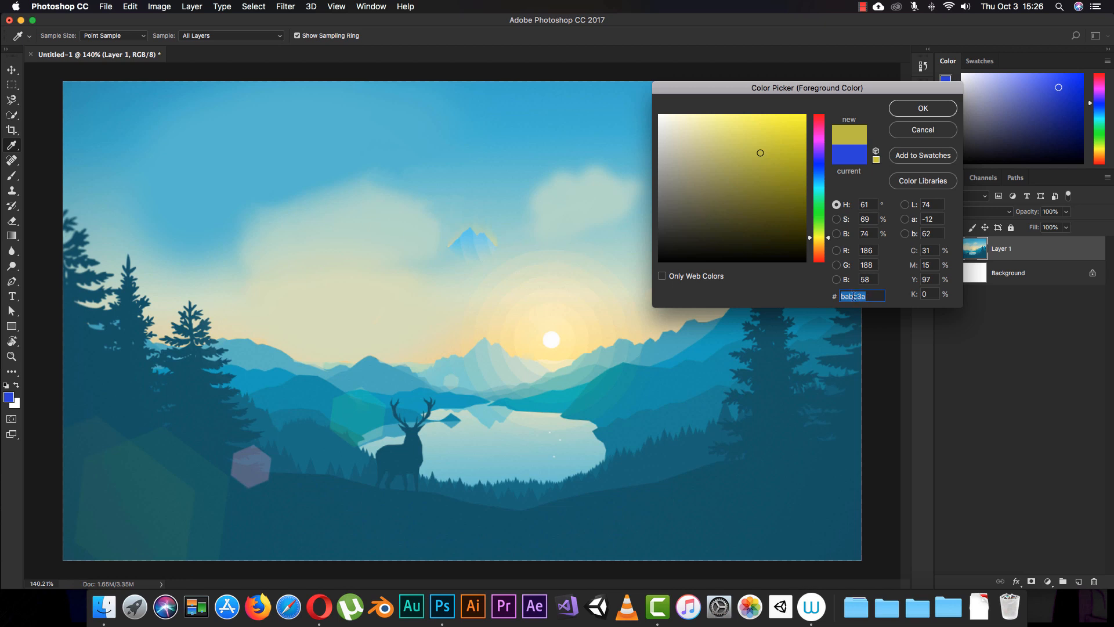
text(ffffff)
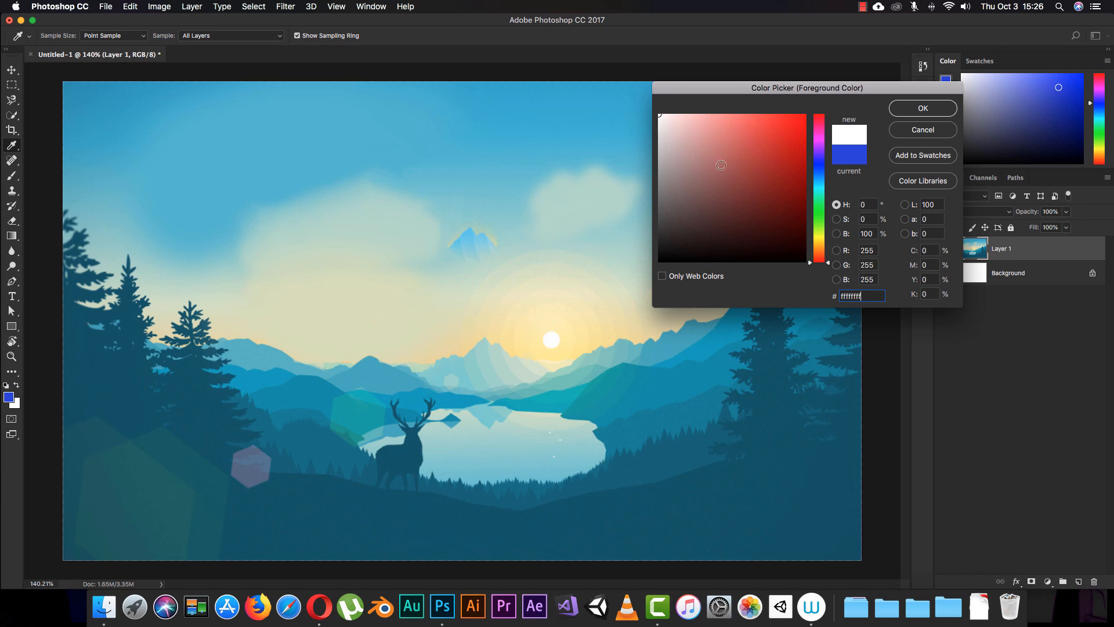
- Set the foreground colour to green 35a14c in the Color Picker, accept it and return to the Brush tool
drag(823, 264, 828, 209)
drag(767, 155, 774, 224)
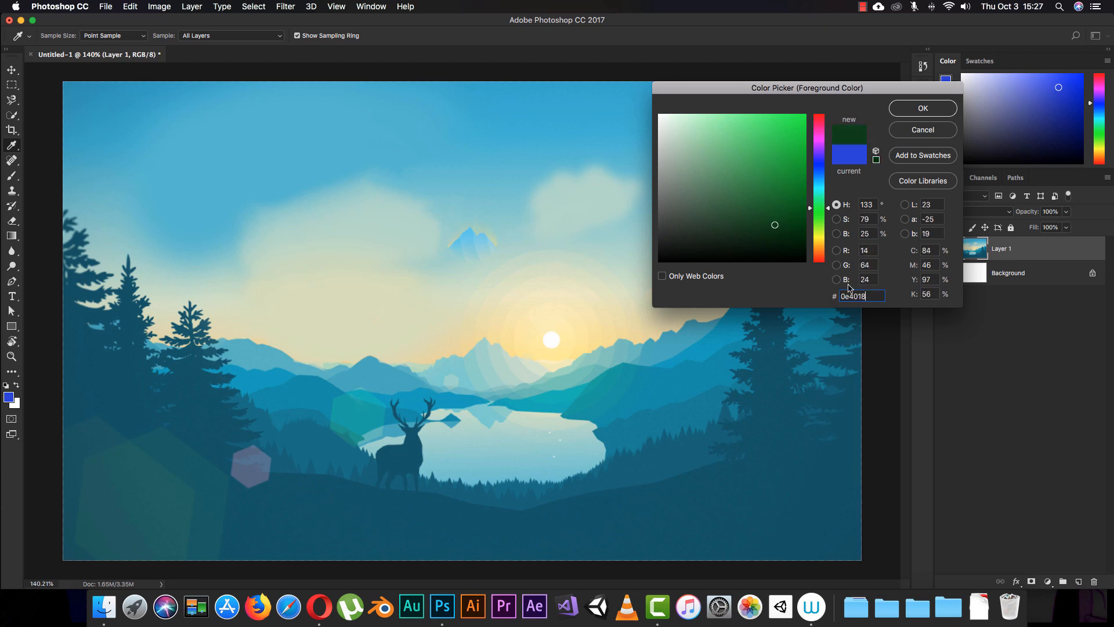
drag(771, 186, 757, 168)
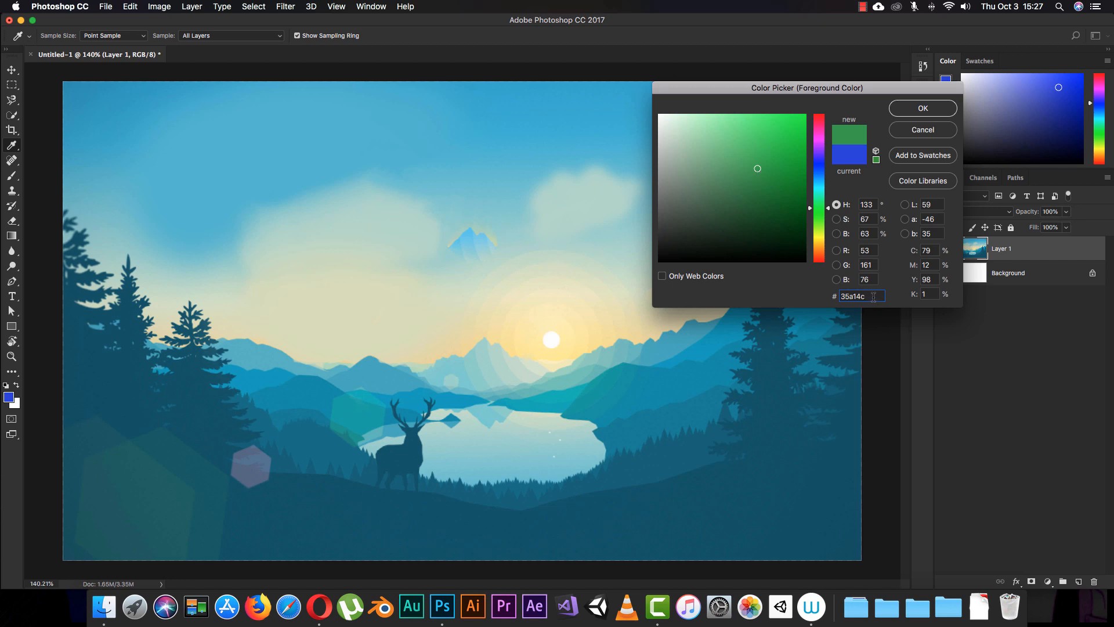
drag(867, 295, 835, 298)
click(915, 112)
key(b)
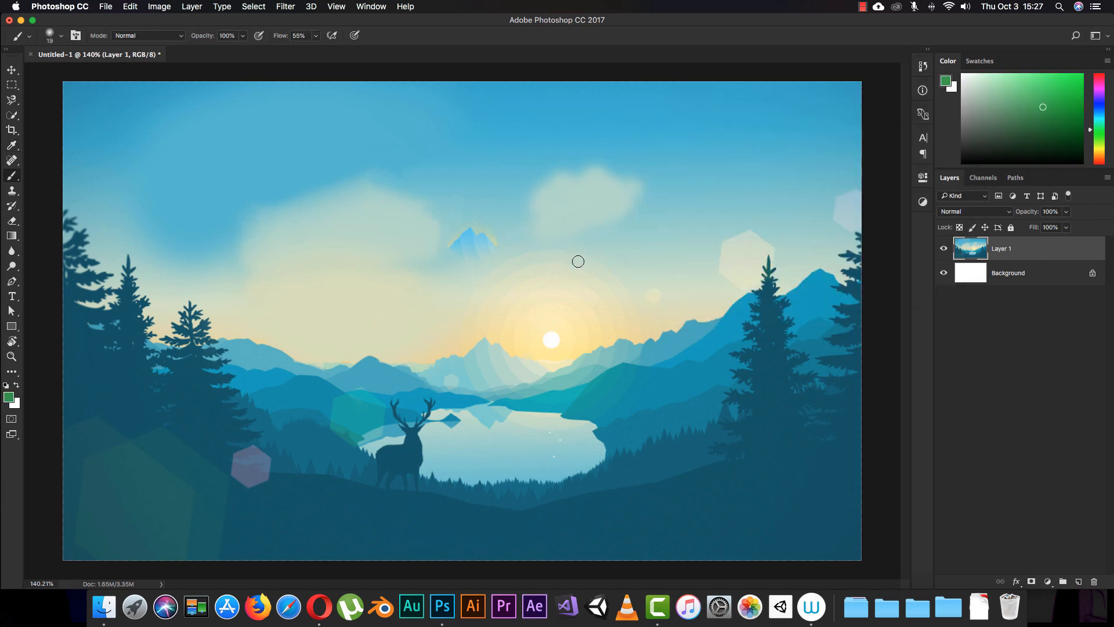
- Detach the Swatches panel as a floating panel over the canvas and enlarge it to show all swatches
click(979, 62)
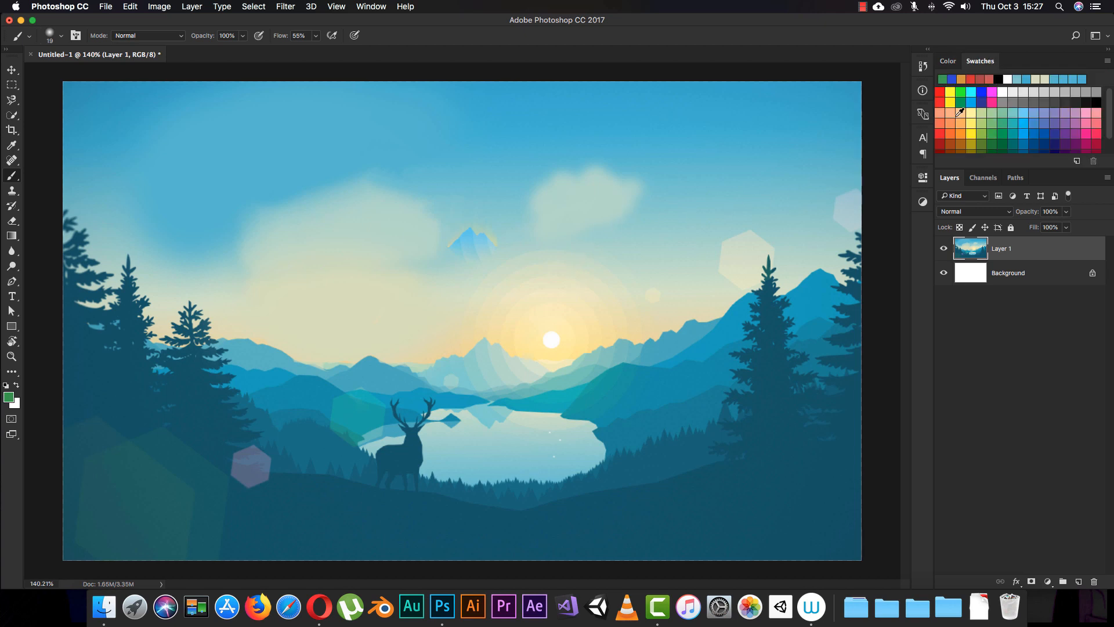
click(371, 7)
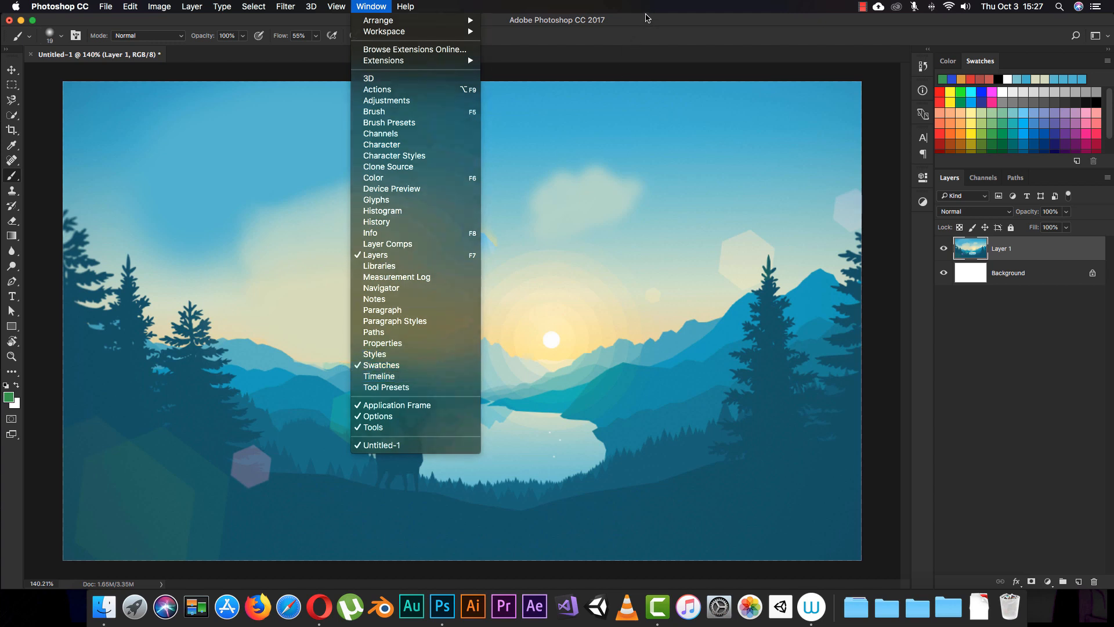
click(648, 18)
drag(983, 63, 712, 91)
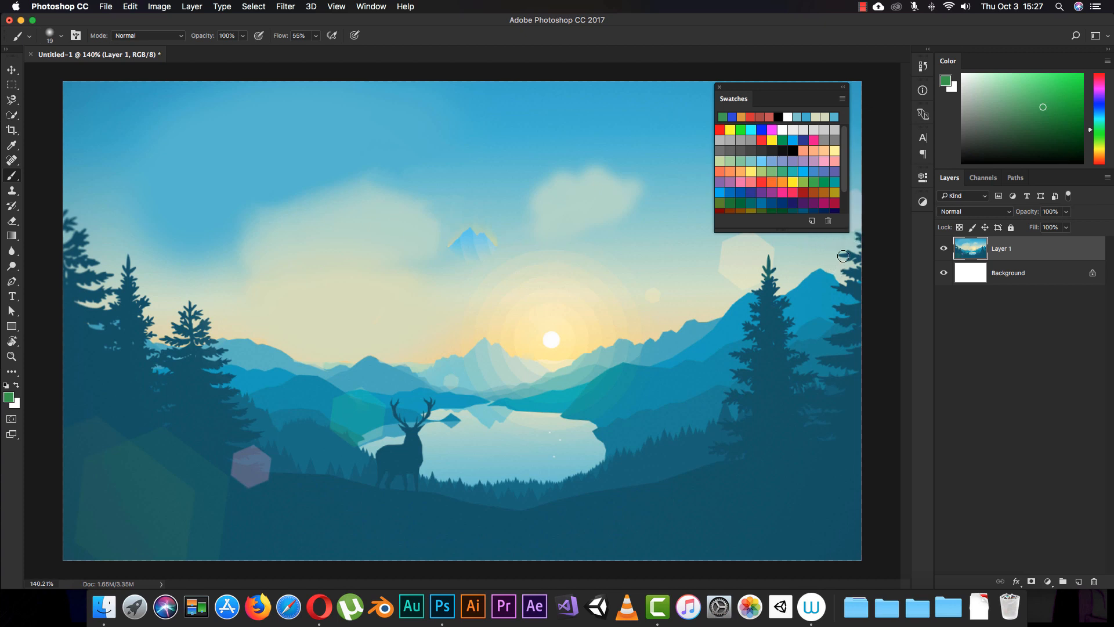
drag(849, 232, 893, 268)
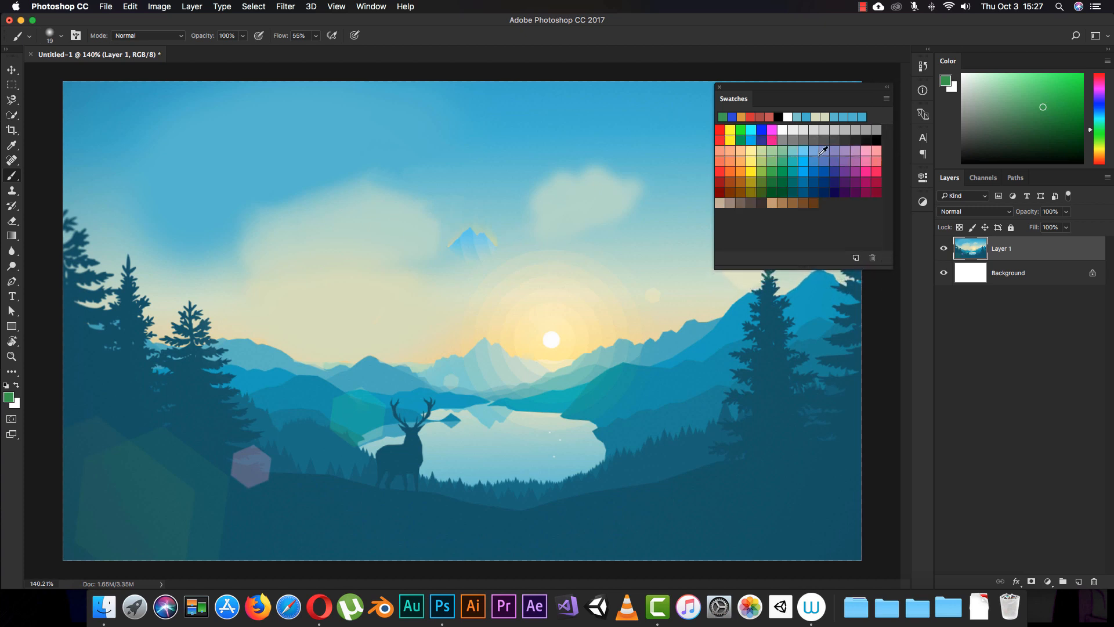
- Pick a purple swatch and replace it with a pink swatch as the foreground colour
click(858, 173)
click(868, 162)
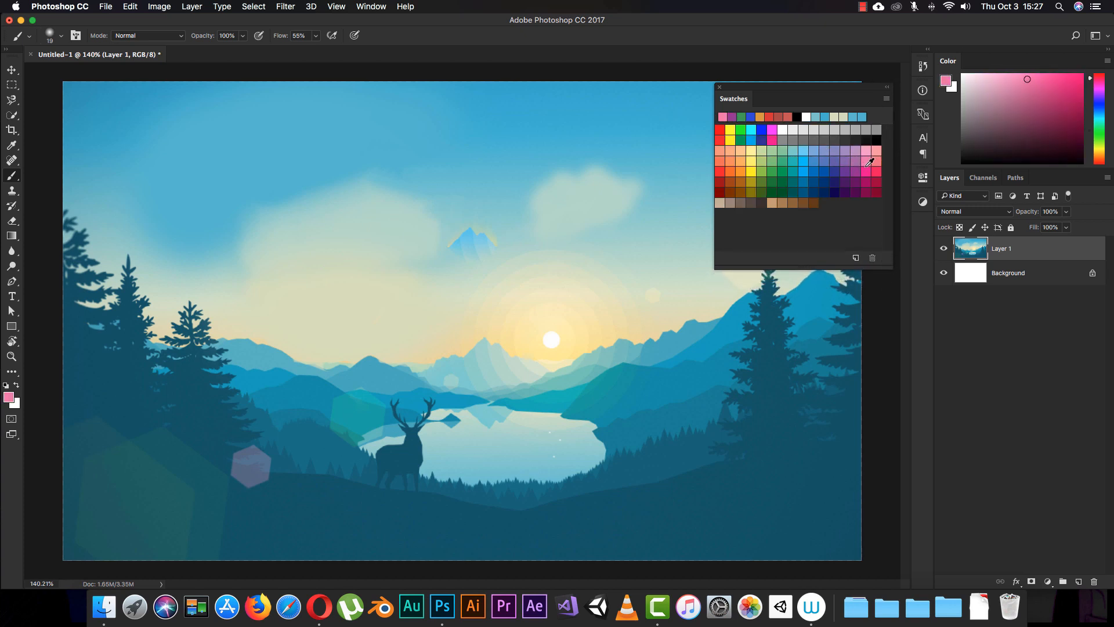
- Test a light pink swatch and an orange-brown swatch with short strokes in the sky, and undo both strokes
click(876, 153)
mouse_move(459, 125)
mouse_down()
mouse_move(479, 178)
mouse_move(423, 162)
mouse_move(413, 122)
mouse_up()
click(740, 182)
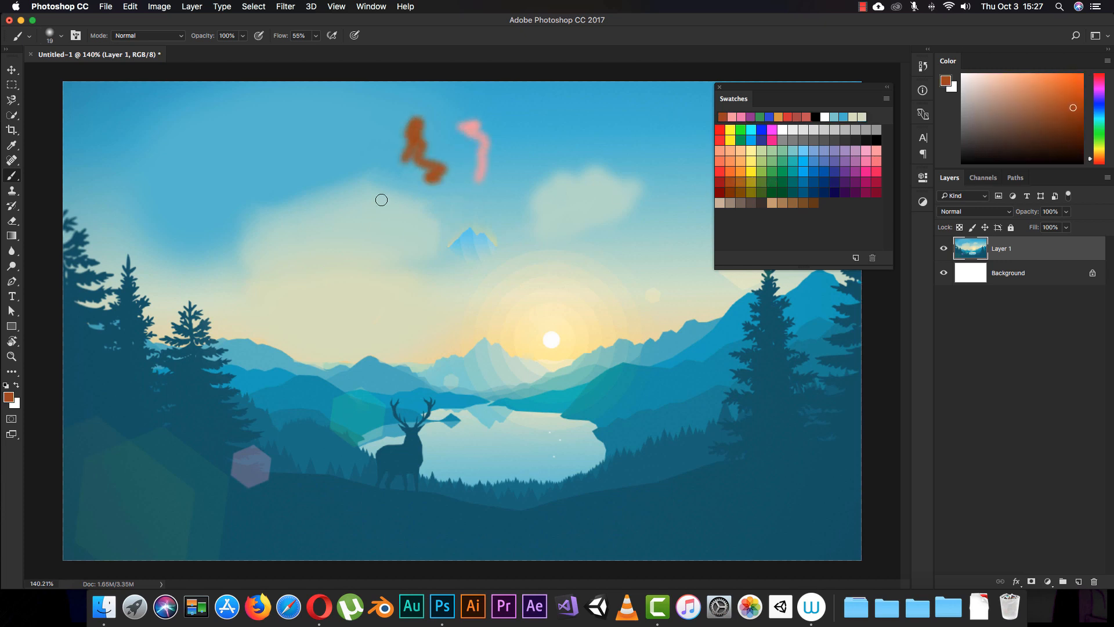
key(super+alt+z)
key(super+alt+z)
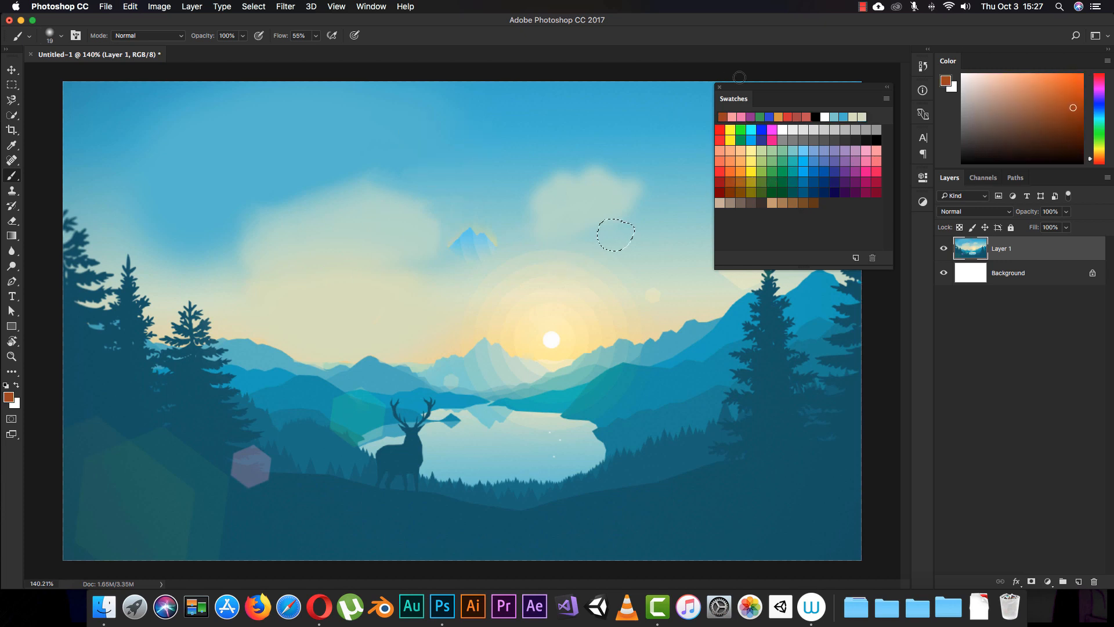
- Dock the floating Swatches panel back with the Color panel and clear the small selection in the sky
drag(753, 99, 951, 61)
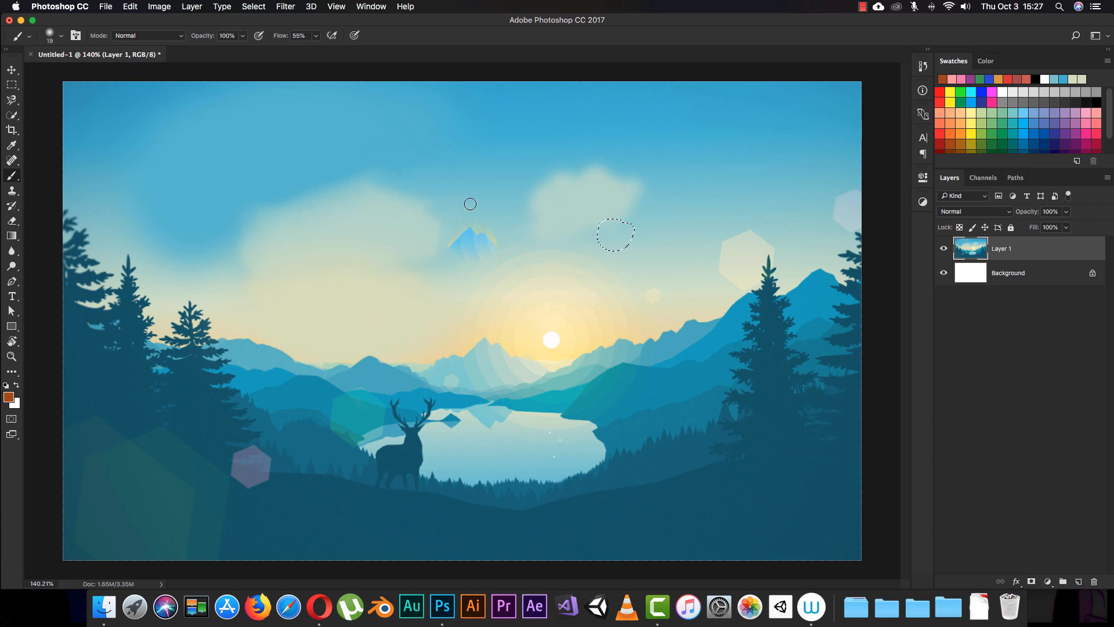
key(super+d)
- Try a flat bristle brush preset with a larger size, and switch to the soft round preset at 41 px
right_click(510, 235)
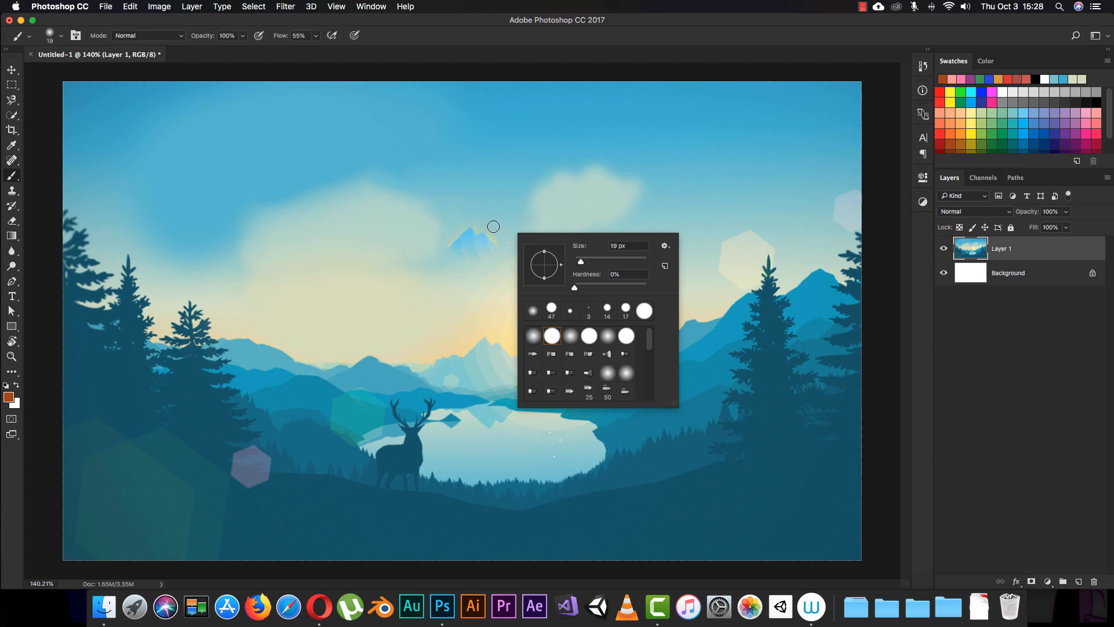
click(529, 377)
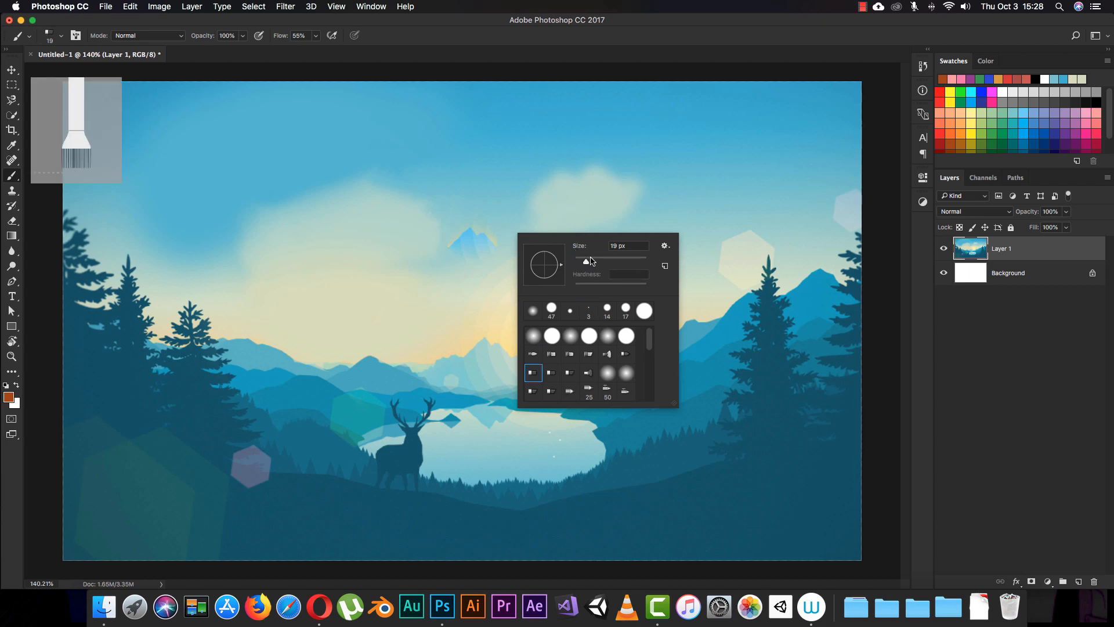
drag(587, 267, 602, 271)
click(534, 341)
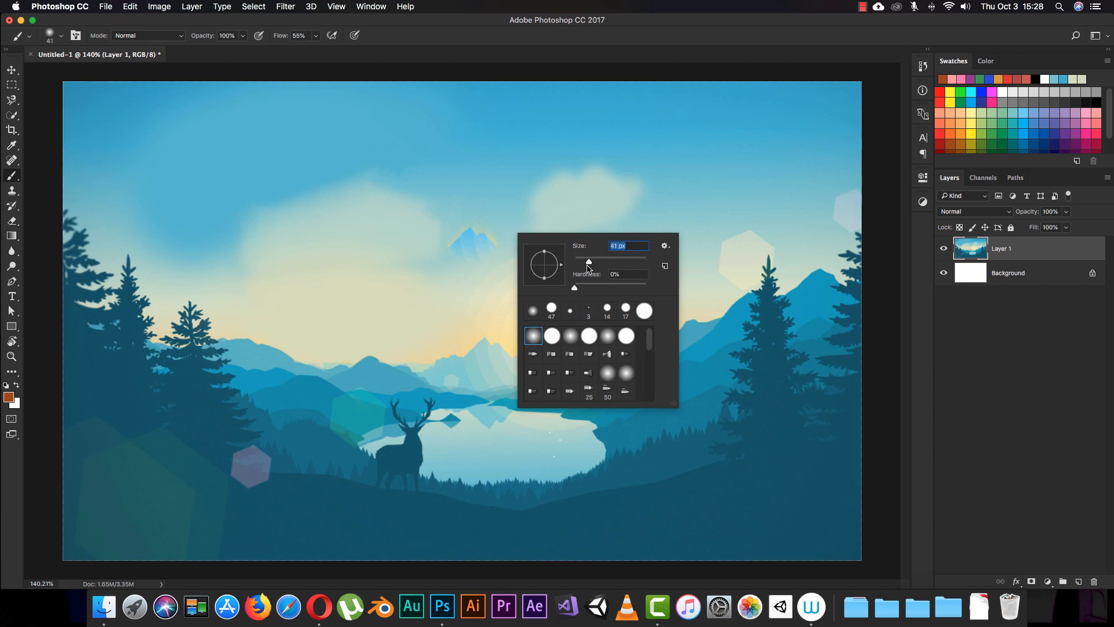
- Choose a hard round brush, set it to 44 px with 50% hardness, and dab three orange-brown spots across the upper sky
click(551, 314)
drag(605, 268, 588, 269)
mouse_move(590, 263)
mouse_down()
mouse_move(669, 271)
mouse_move(582, 259)
mouse_up()
mouse_move(648, 290)
mouse_down()
mouse_move(580, 287)
mouse_move(647, 288)
mouse_move(624, 287)
mouse_up()
click(404, 157)
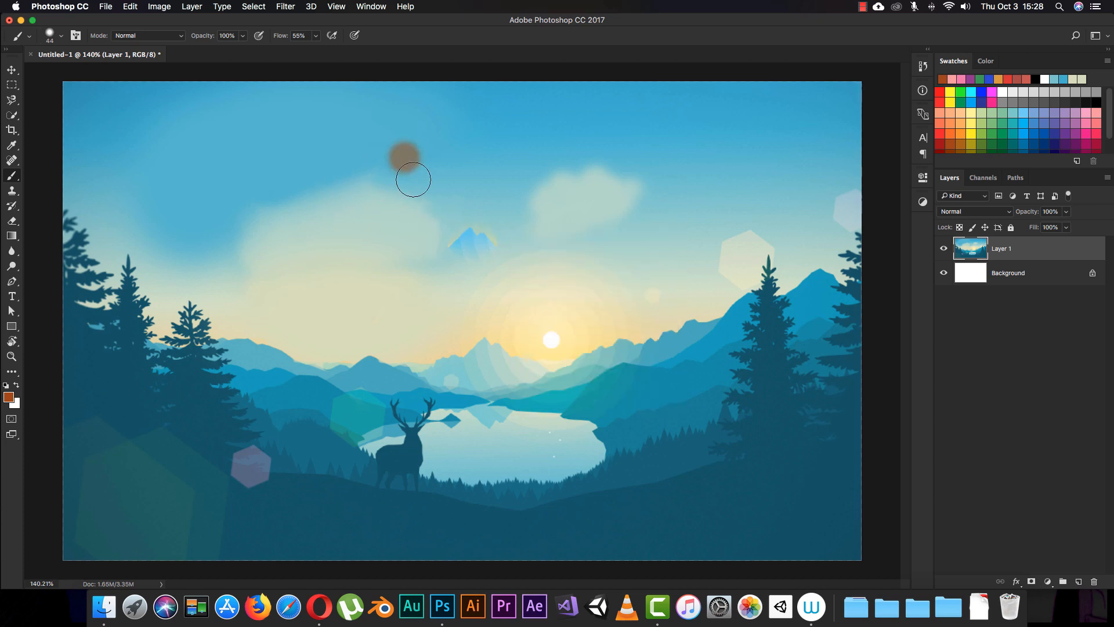
drag(448, 162, 458, 171)
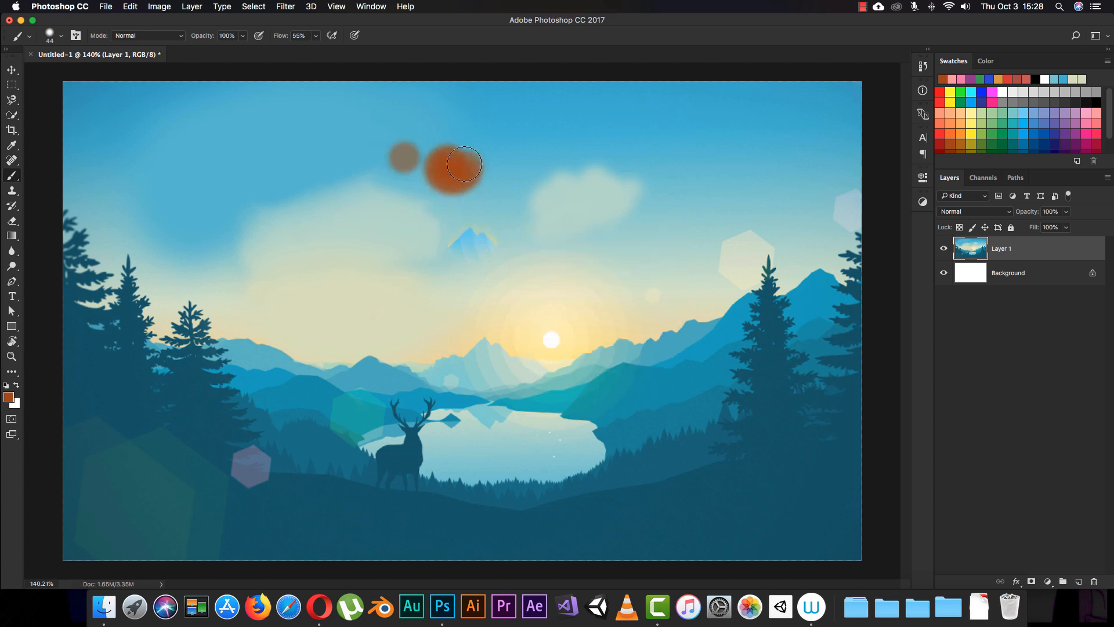
click(565, 137)
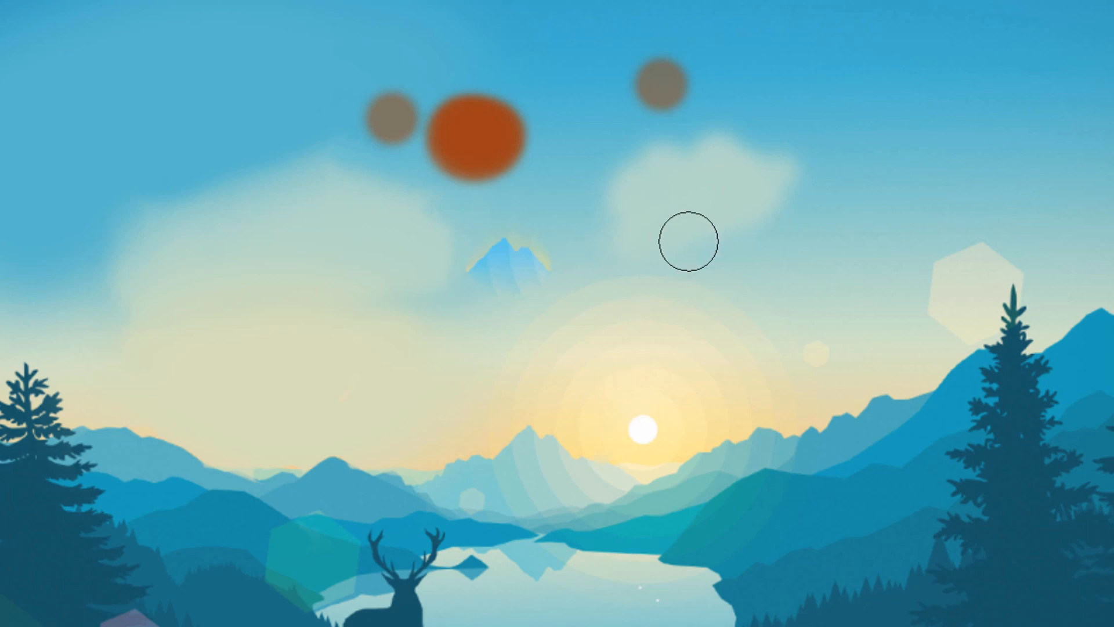
- Set the brush hardness to 100%, dab another spot beside the others for comparison, and return the hardness to 50%
right_click(646, 205)
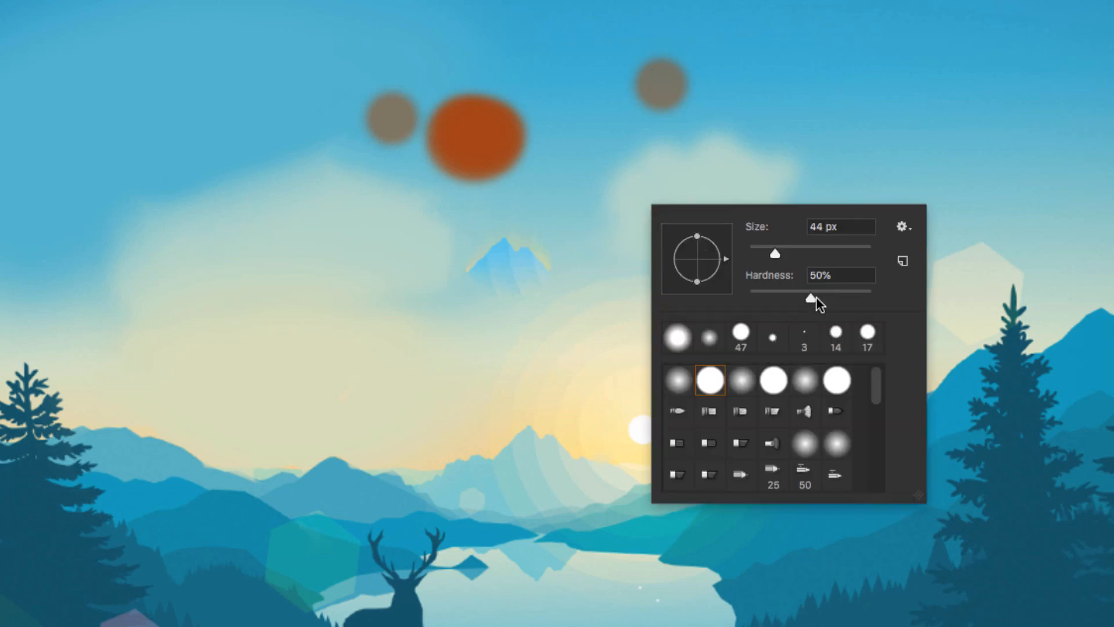
drag(810, 297, 912, 316)
click(798, 93)
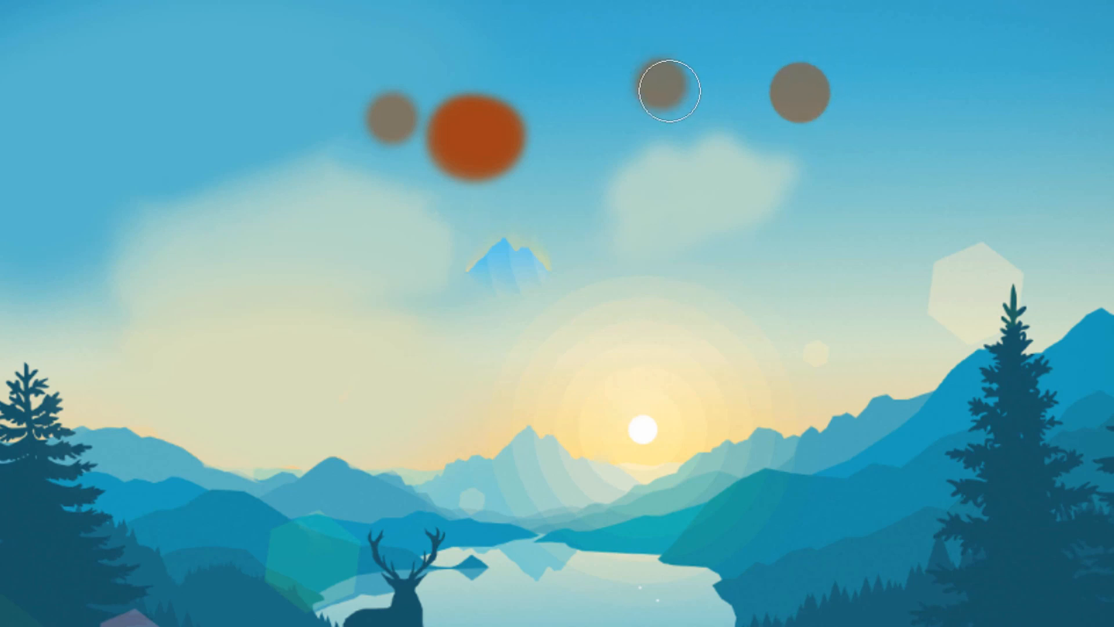
right_click(655, 284)
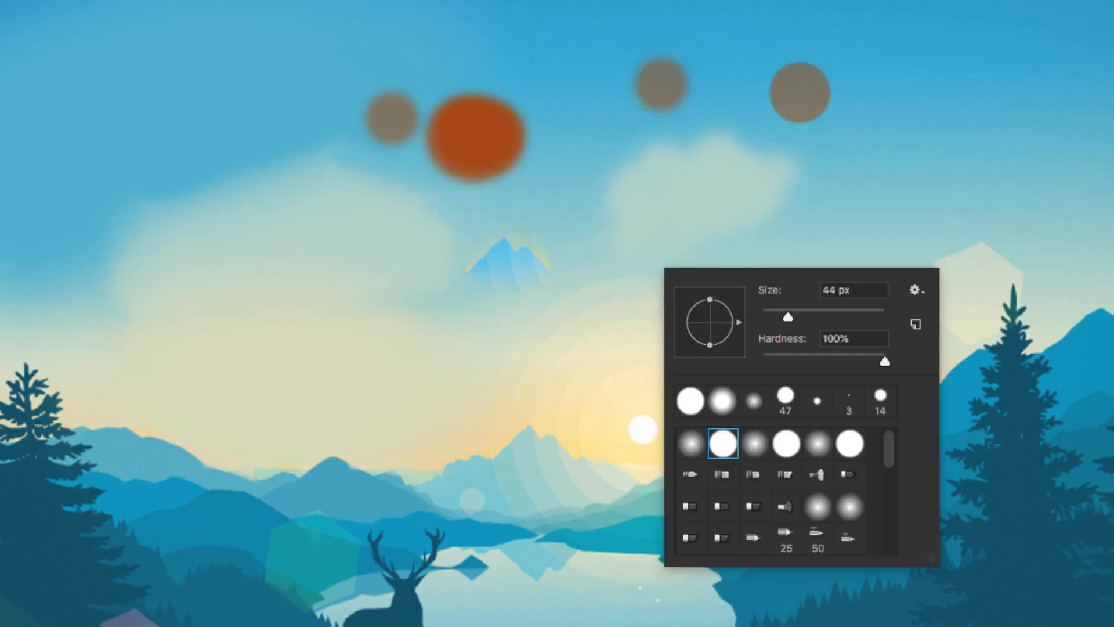
drag(882, 357, 837, 371)
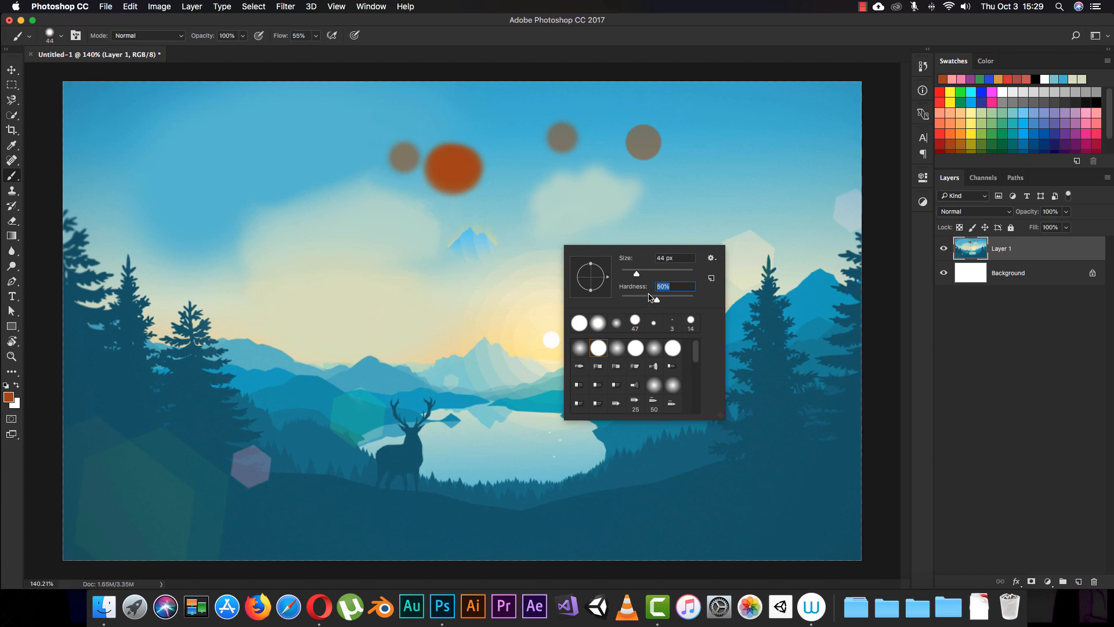
- Choose the 36 px textured brush preset and paint a winding, cloud-like stroke across the left side of the sky
scroll(701, 346, down, 3)
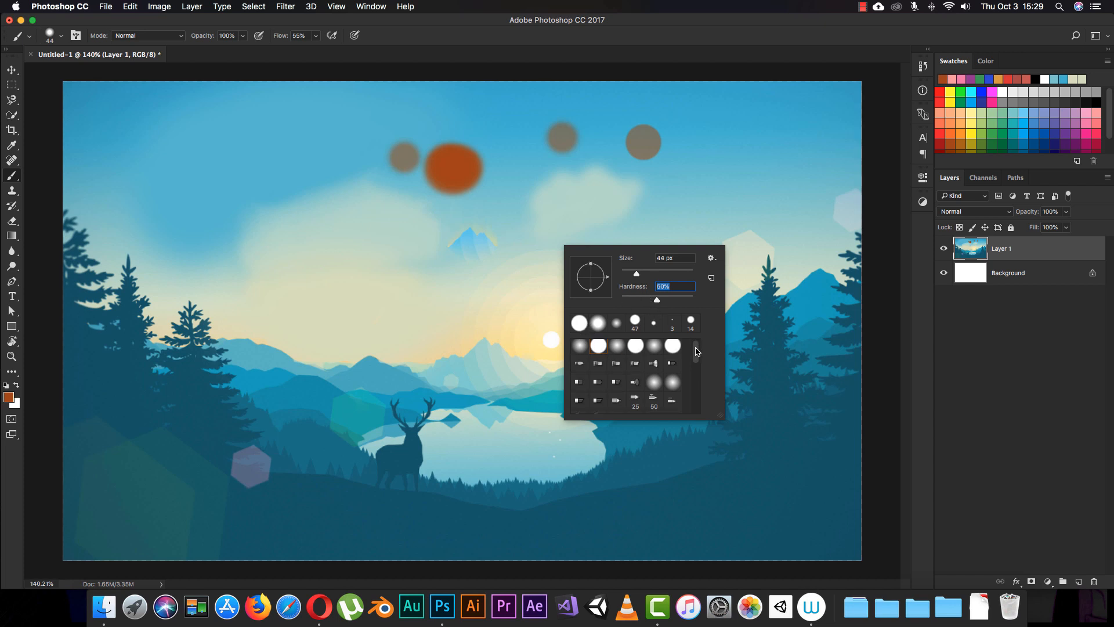
scroll(699, 358, down, 5)
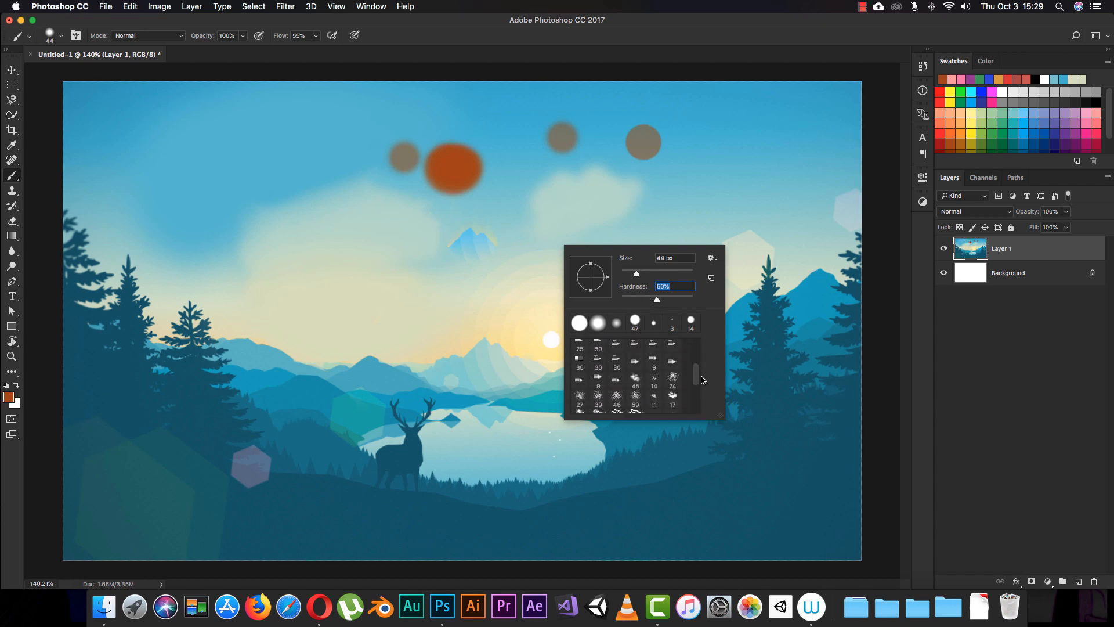
click(655, 371)
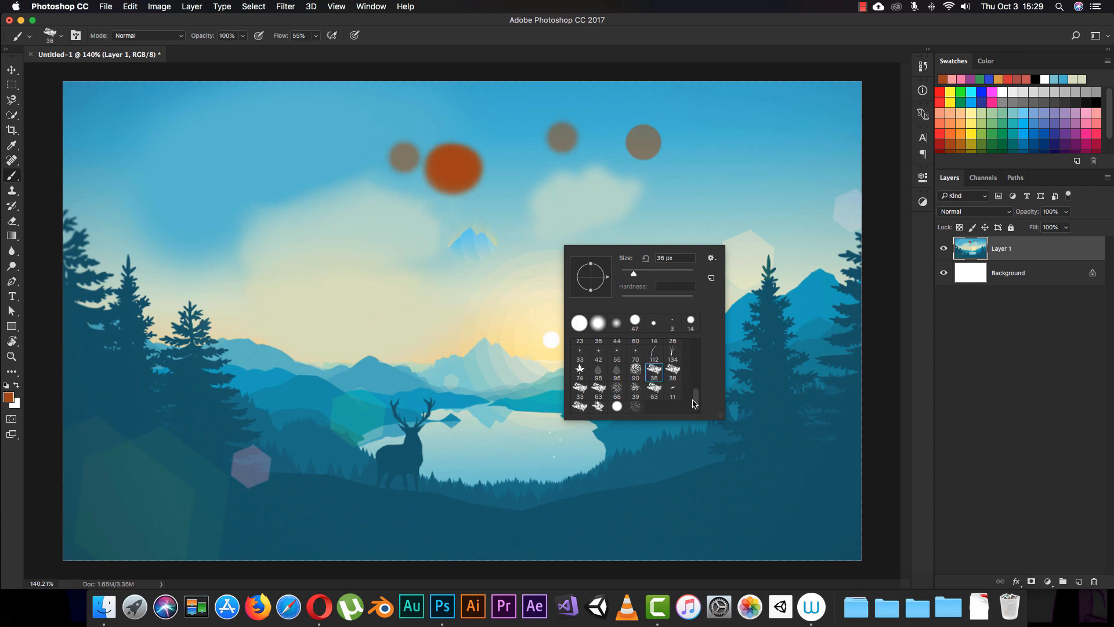
drag(693, 404, 689, 347)
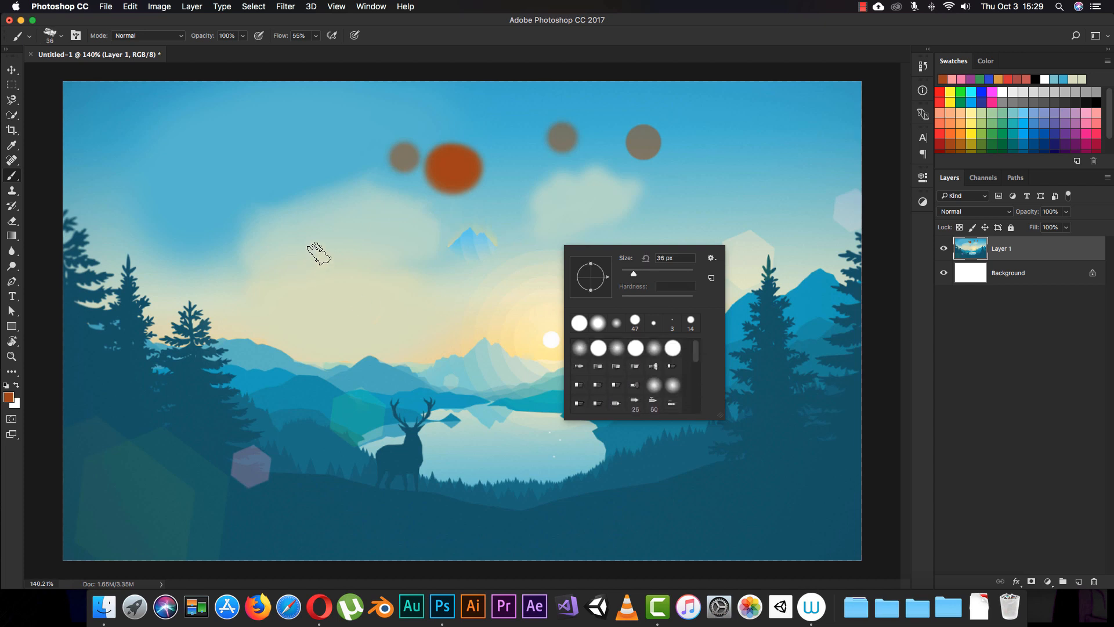
click(323, 241)
mouse_move(328, 276)
mouse_down()
mouse_move(362, 255)
mouse_move(322, 253)
mouse_move(338, 183)
mouse_move(329, 160)
mouse_move(245, 128)
mouse_move(196, 251)
mouse_move(178, 164)
mouse_up()
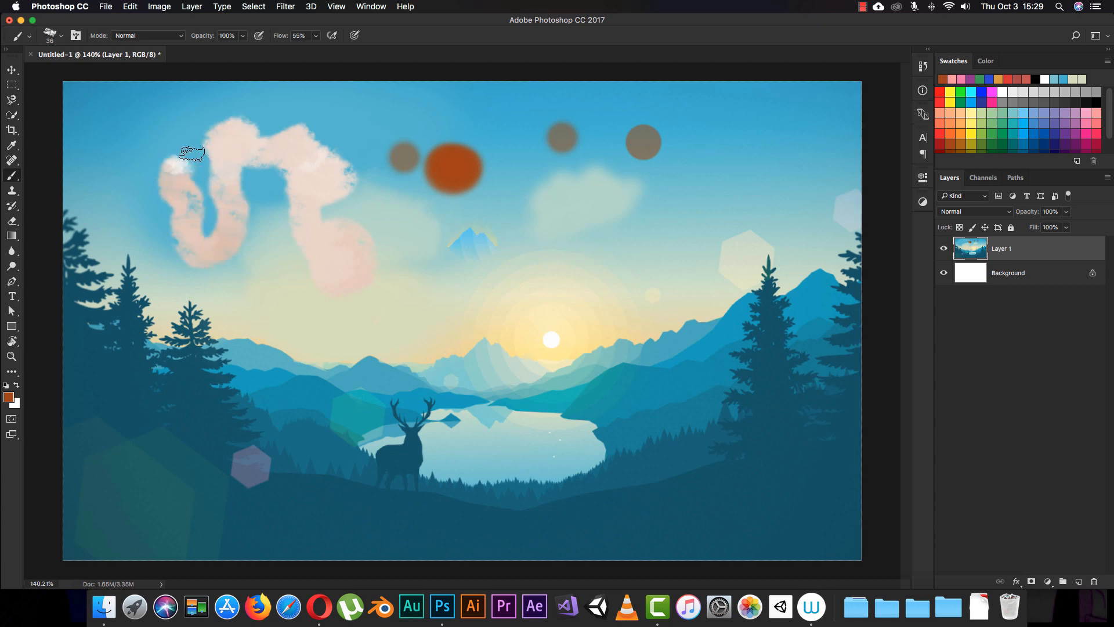
- Choose the 46 px spatter brush preset and paint a wavy orange-brown stroke across the sky above the sun and lake
right_click(461, 294)
click(527, 399)
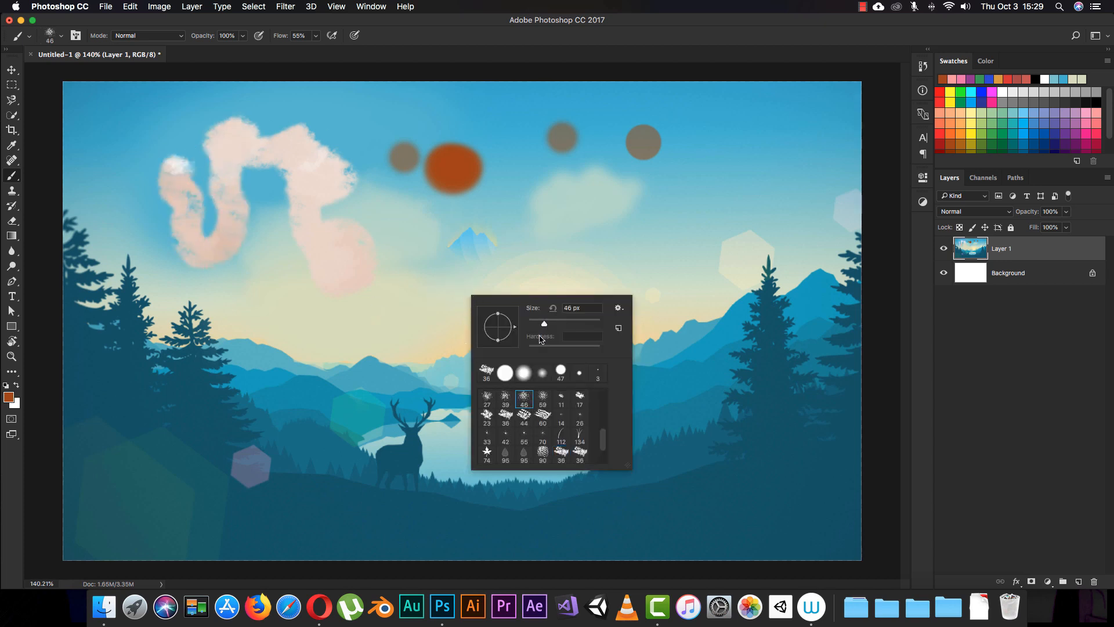
mouse_move(609, 200)
mouse_down()
mouse_move(648, 242)
mouse_move(600, 310)
mouse_move(438, 312)
mouse_up()
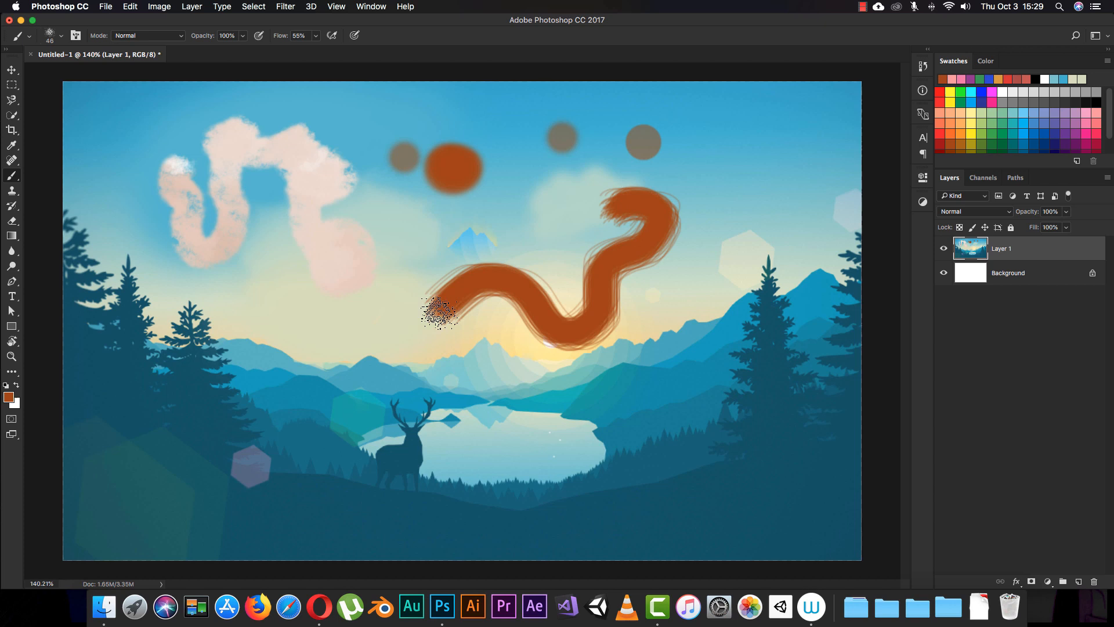
- Choose the 23 px textured brush preset and paint a short zigzag stroke just left of the deer
right_click(406, 325)
click(417, 451)
mouse_move(348, 329)
mouse_down()
mouse_move(324, 346)
mouse_move(362, 437)
mouse_up()
- Choose the 74 px maple leaf brush preset and scatter leaves across the upper right of the sky
right_click(458, 337)
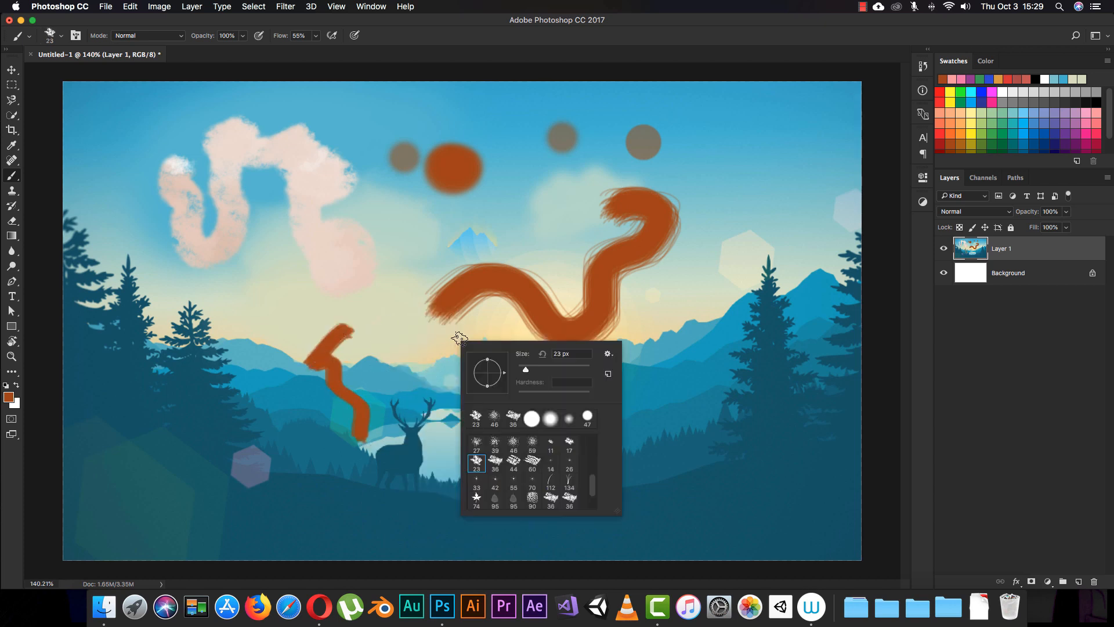
click(476, 501)
mouse_move(764, 169)
mouse_down()
mouse_move(711, 255)
mouse_move(748, 148)
mouse_move(530, 107)
mouse_up()
- Choose the second 95 px leaf brush preset and stamp single leaves on the left half of the sky
right_click(472, 303)
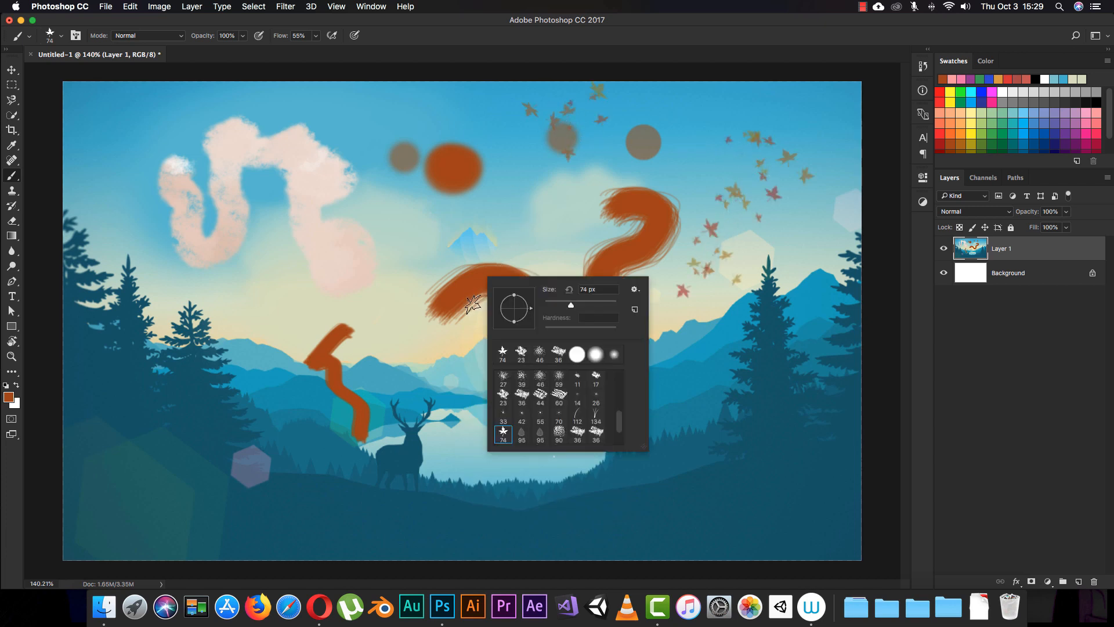
click(540, 432)
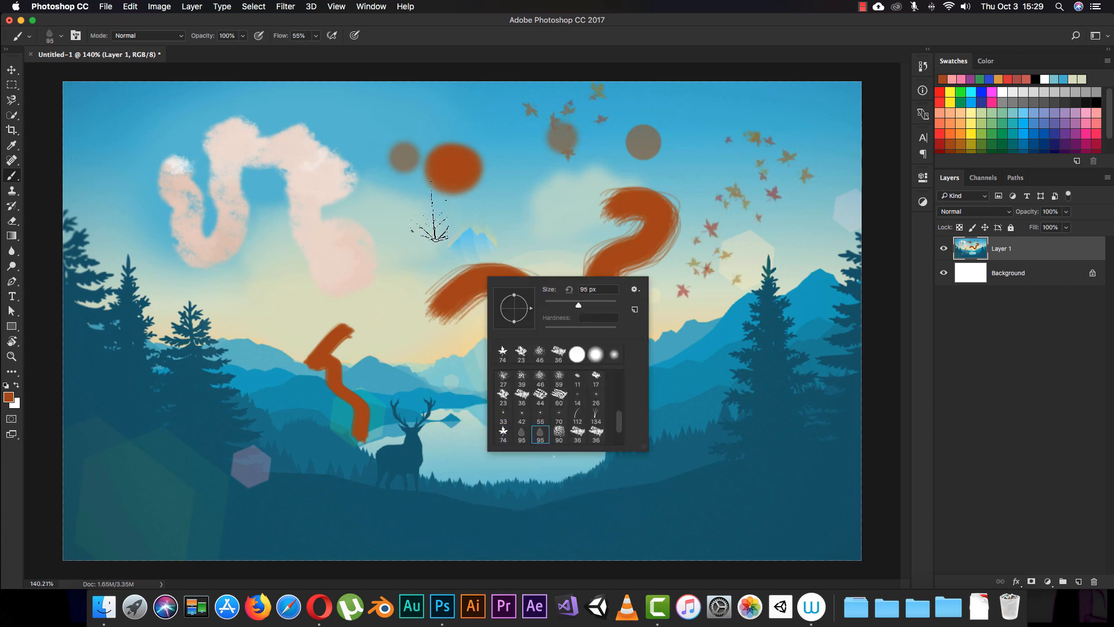
click(431, 224)
click(306, 274)
click(197, 227)
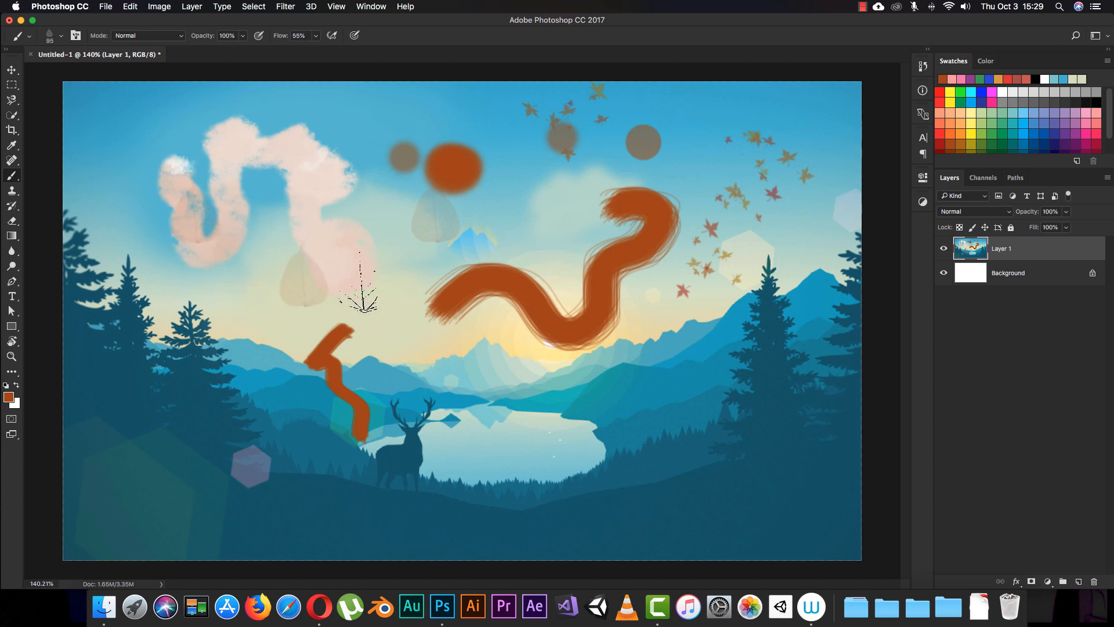
- Choose the 100 px spatter brush preset, stamp two test marks and paint a looping stroke over the left-centre of the picture
right_click(525, 342)
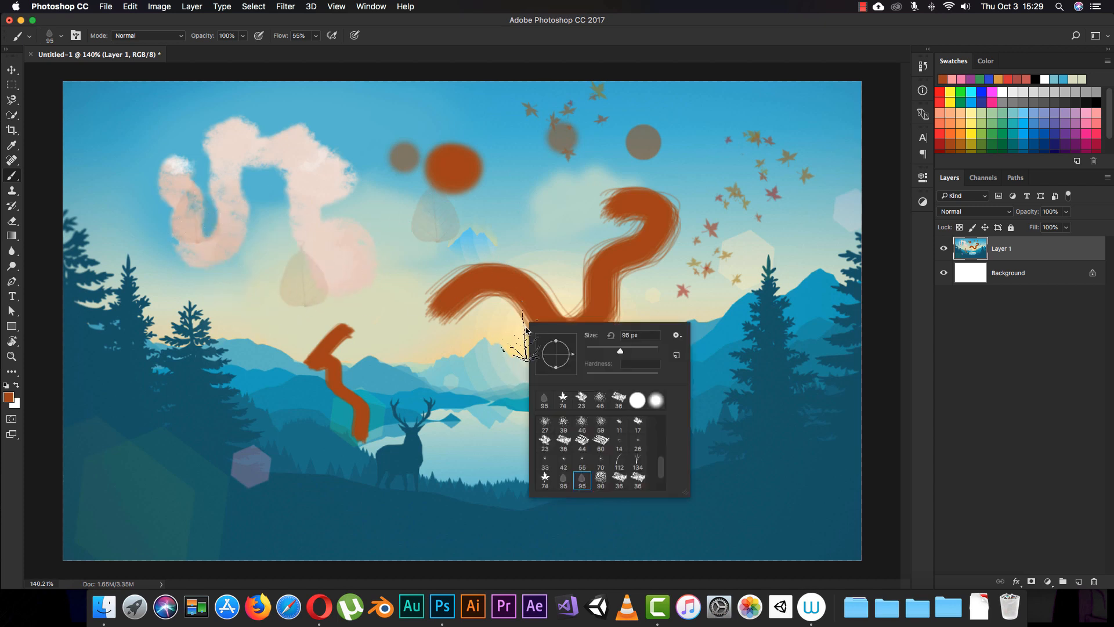
scroll(659, 464, down, 2)
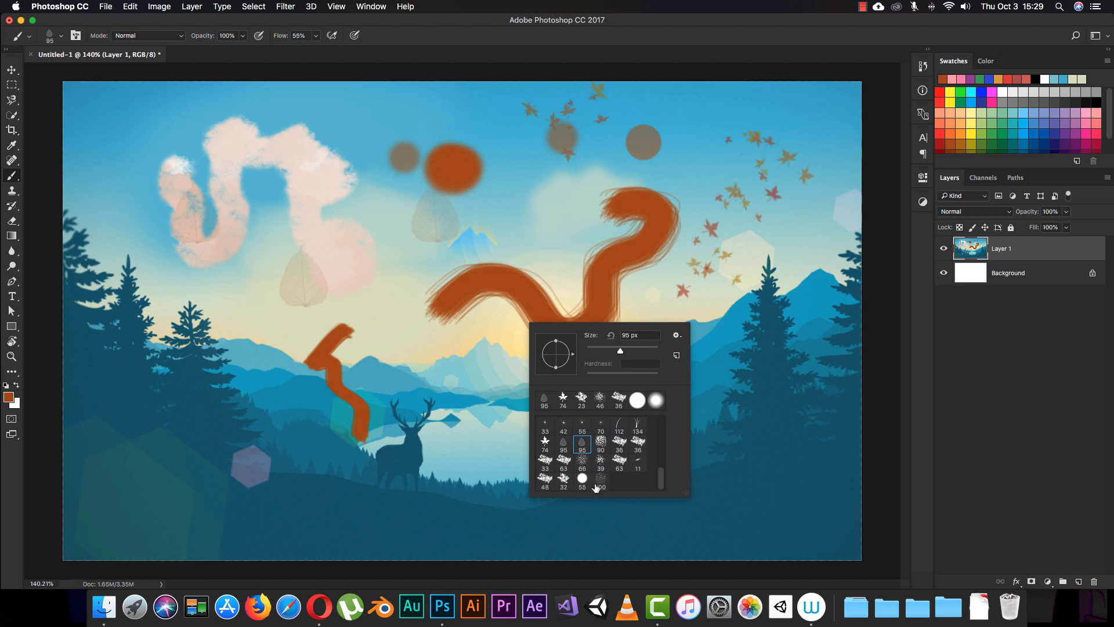
click(596, 485)
click(409, 229)
click(316, 357)
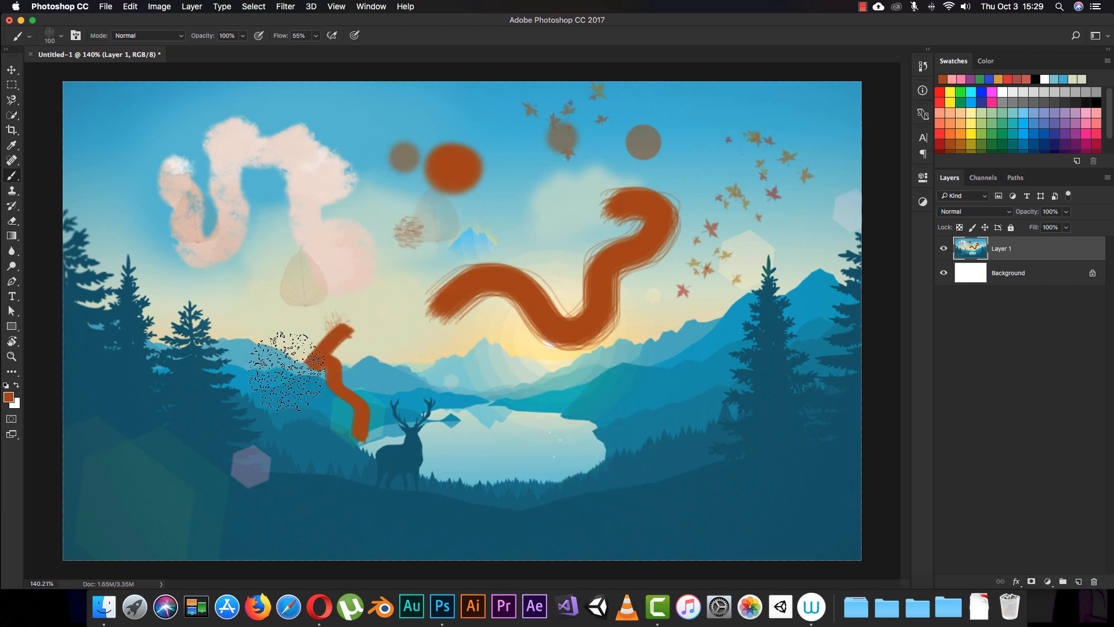
mouse_move(285, 369)
mouse_down()
mouse_move(383, 388)
mouse_move(341, 326)
mouse_move(383, 212)
mouse_move(418, 203)
mouse_up()
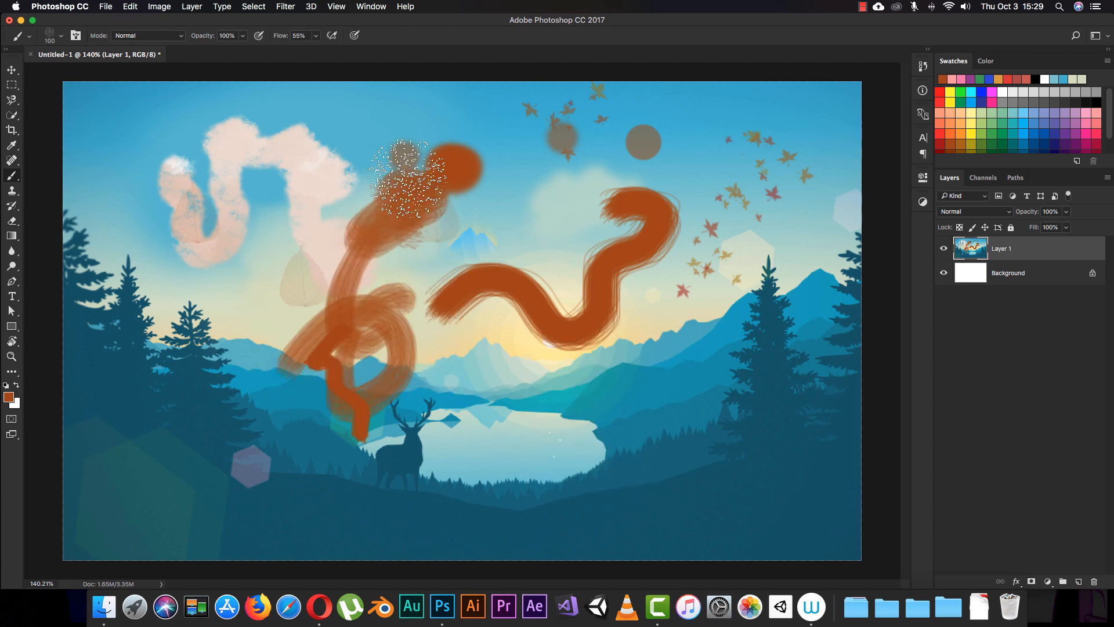
- Undo all the test strokes and stamps one after another, back to the clean landscape
key(super+alt+z)
key(super+alt+z)
key(super+alt+z)
key(super+alt+z)
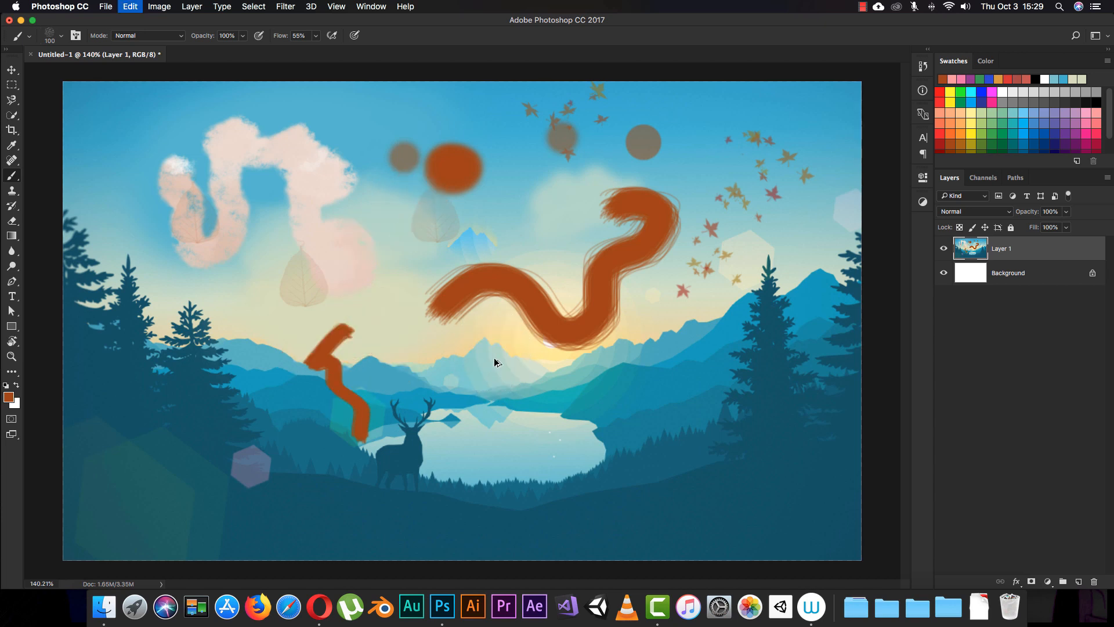
key(super+alt+z)
key(super+alt+z)
key(super+alt+z)
key(super+alt+z)
key(super+alt+z)
key(super+alt+z)
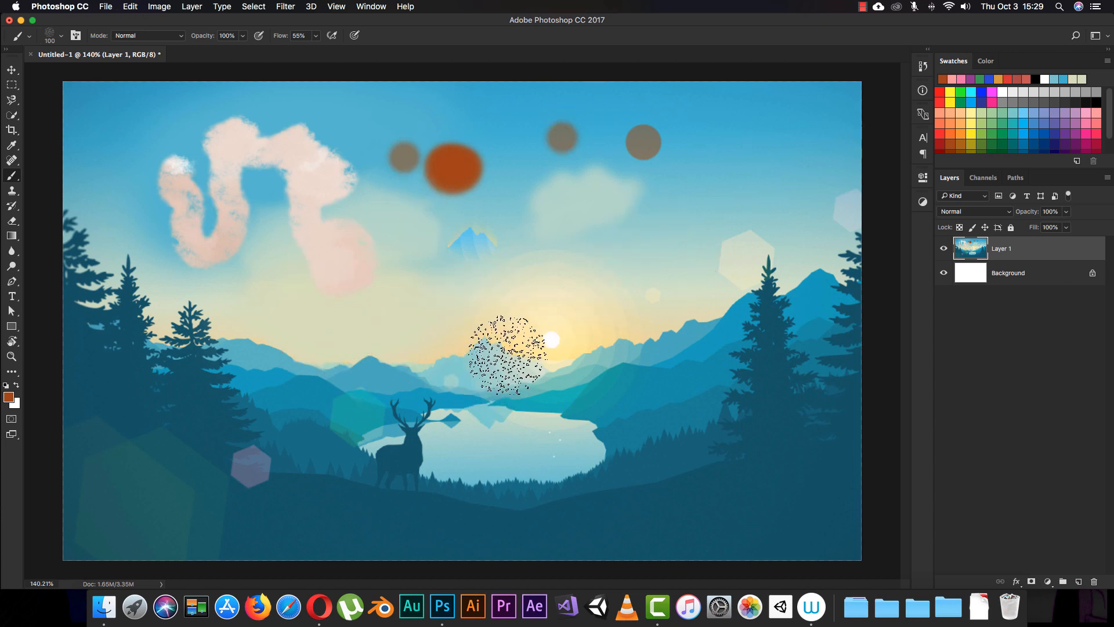
key(super+alt+z)
key(super+alt+z)
key(super+alt+z)
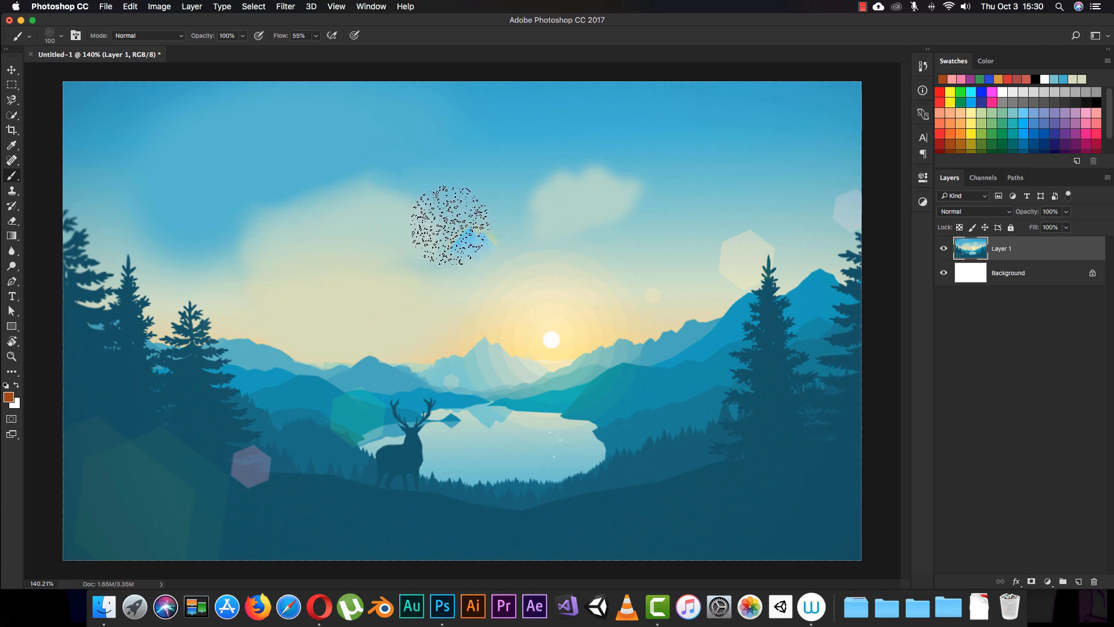
- Cycle repeatedly through the tools grouped with the Brush tool, including the Pencil tool, and return to the Brush tool
key(shift+b)
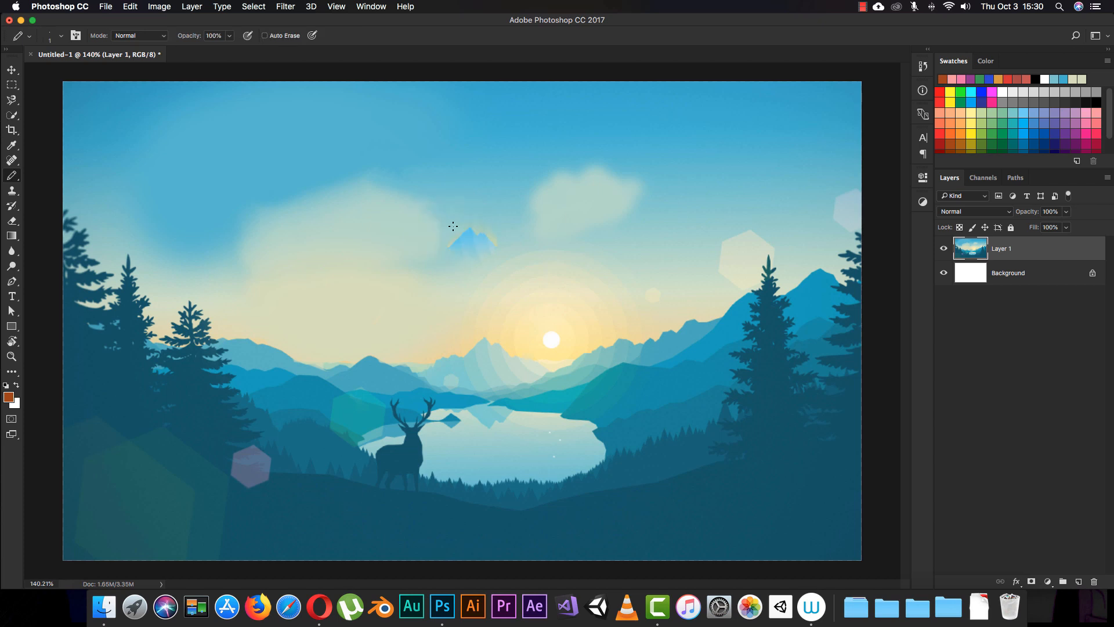
key(shift+b)
key(shift+b)
key(shift+b)
key(shift+b)
key(shift+b)
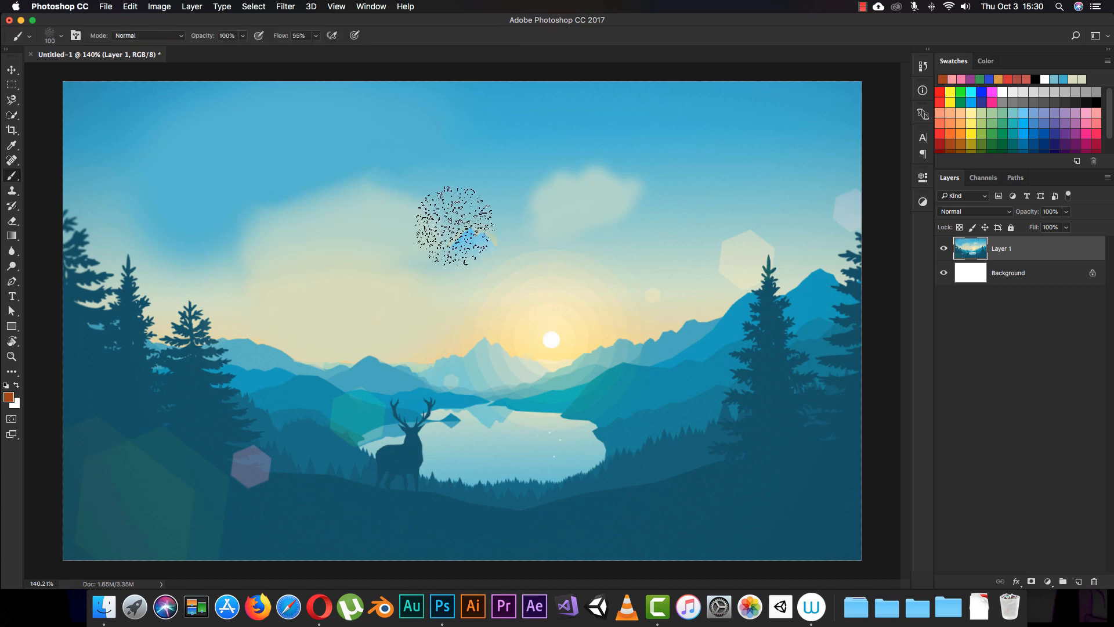
key(shift+b)
key(shift+b)
key(shift+b)
key(shift+b)
key(shift+b)
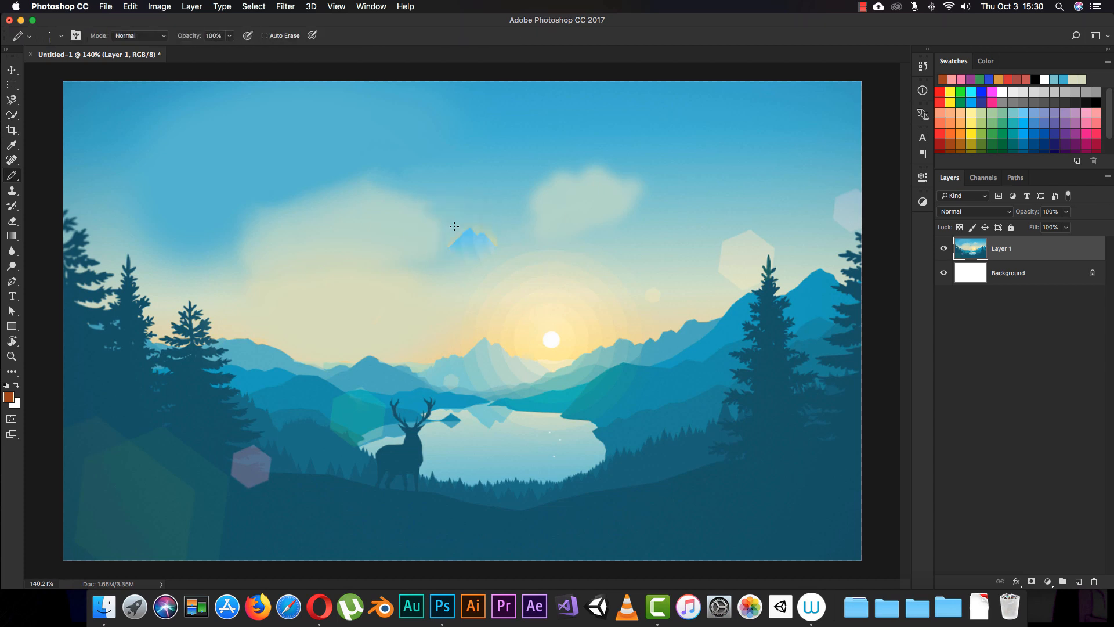
key(shift+b)
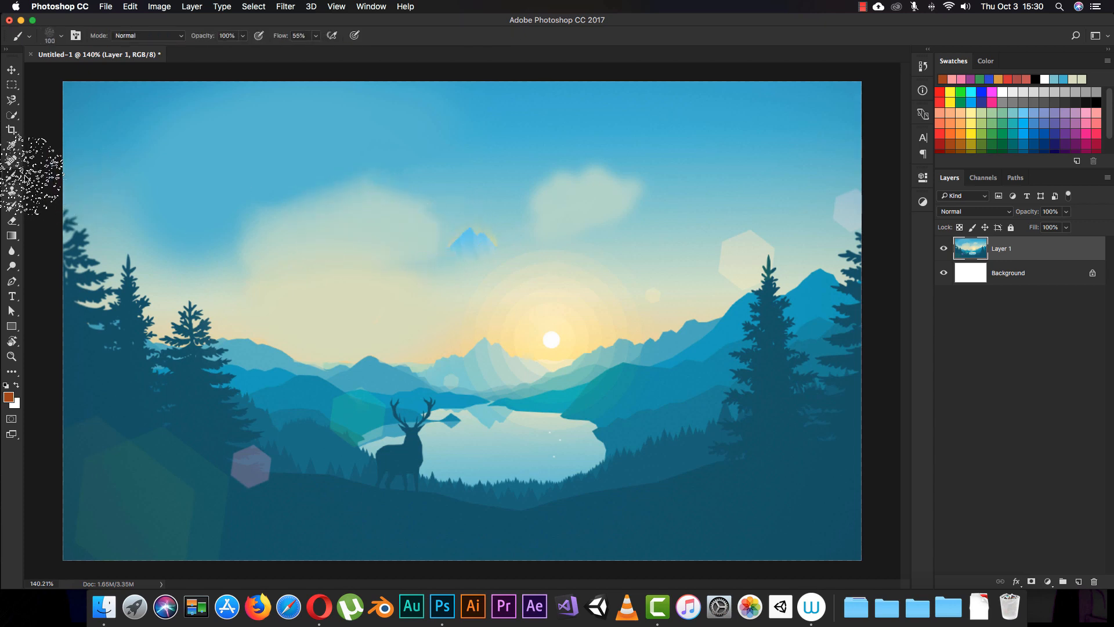
- Choose the hard round brush preset at 100 px in place of the spatter brush
right_click(395, 270)
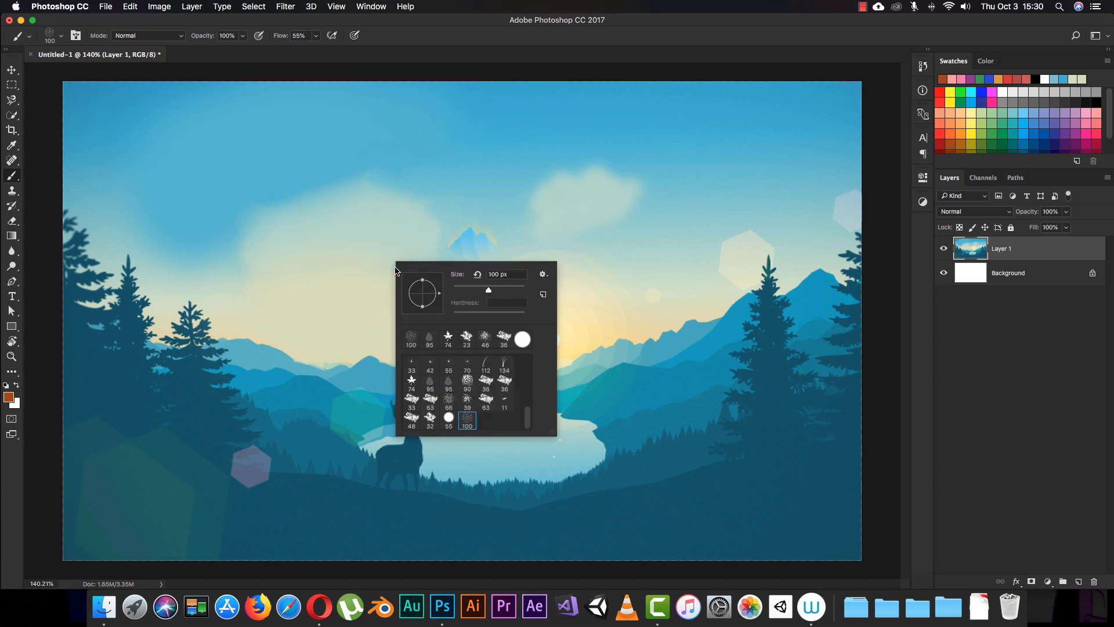
drag(529, 415, 534, 352)
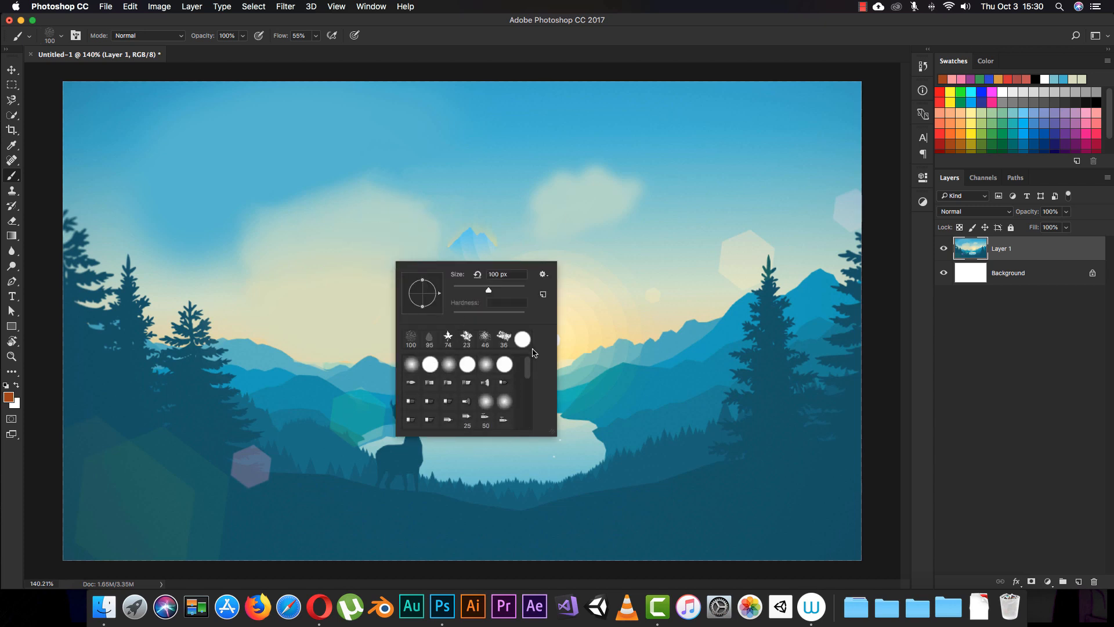
click(413, 365)
click(429, 364)
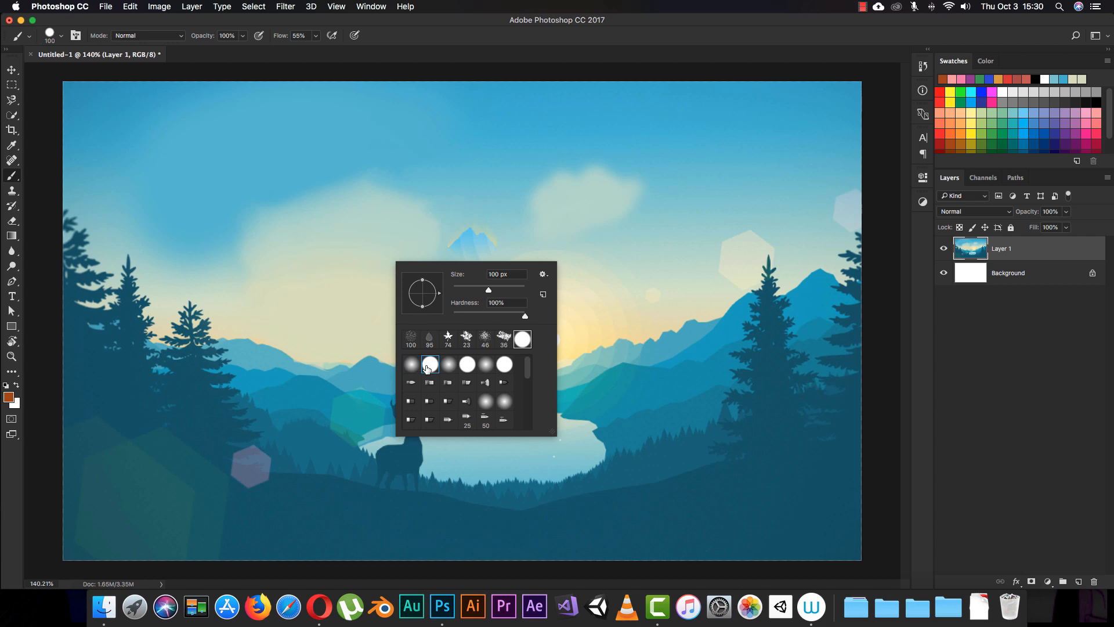
click(487, 16)
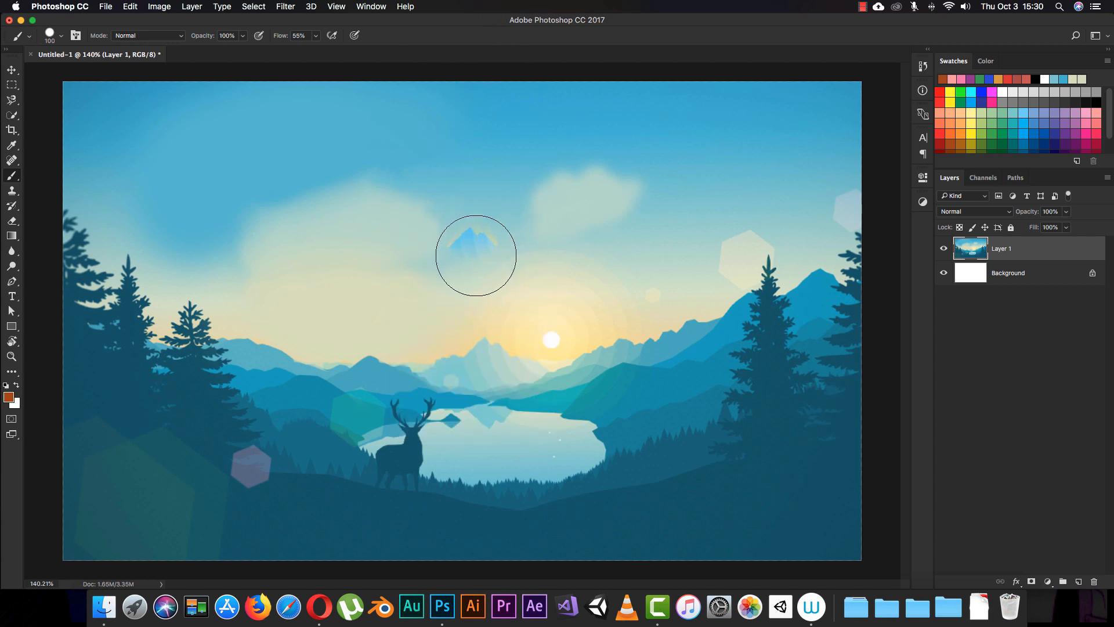
- Set the brush size to 51 px and lower its hardness to the minimum for painting around the floating mountain peak
key(super+equal)
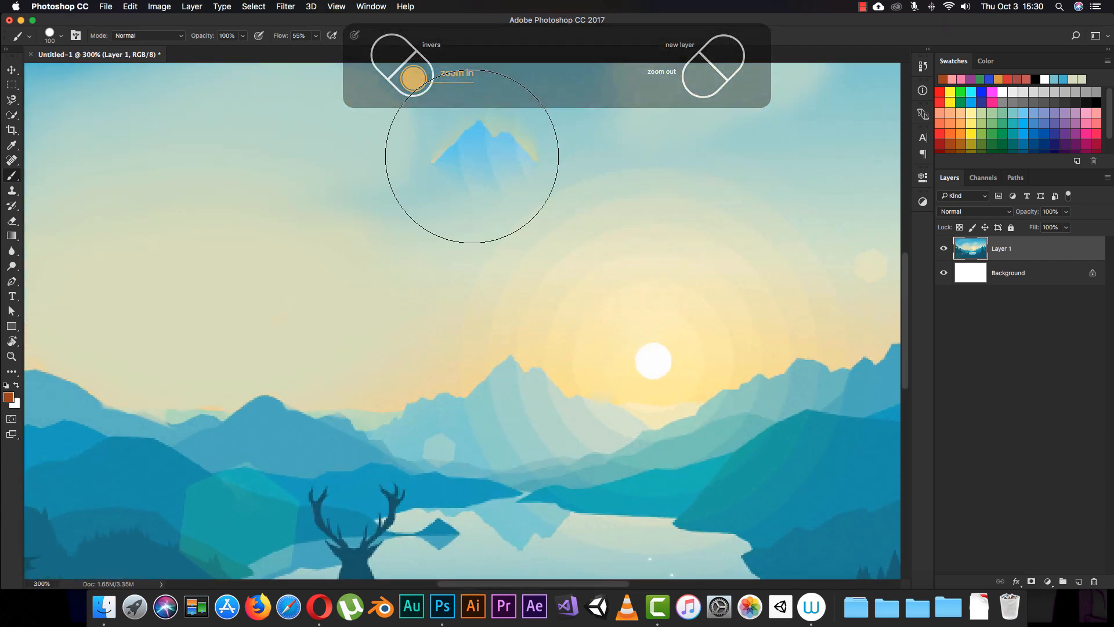
scroll(522, 231, up, 4)
scroll(522, 232, right, 2)
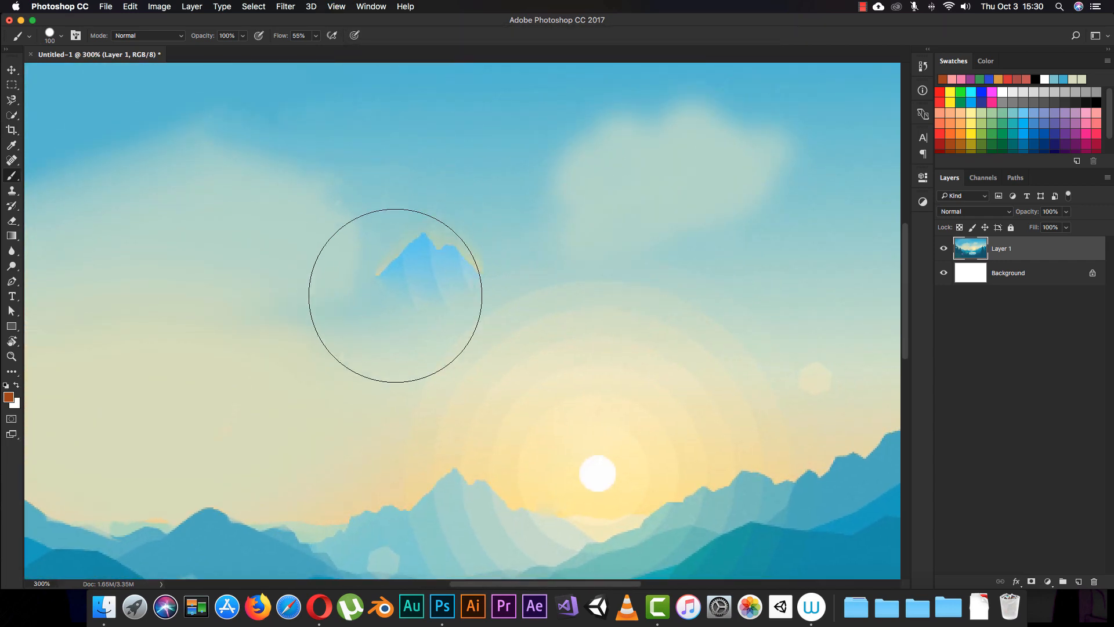
right_click(486, 228)
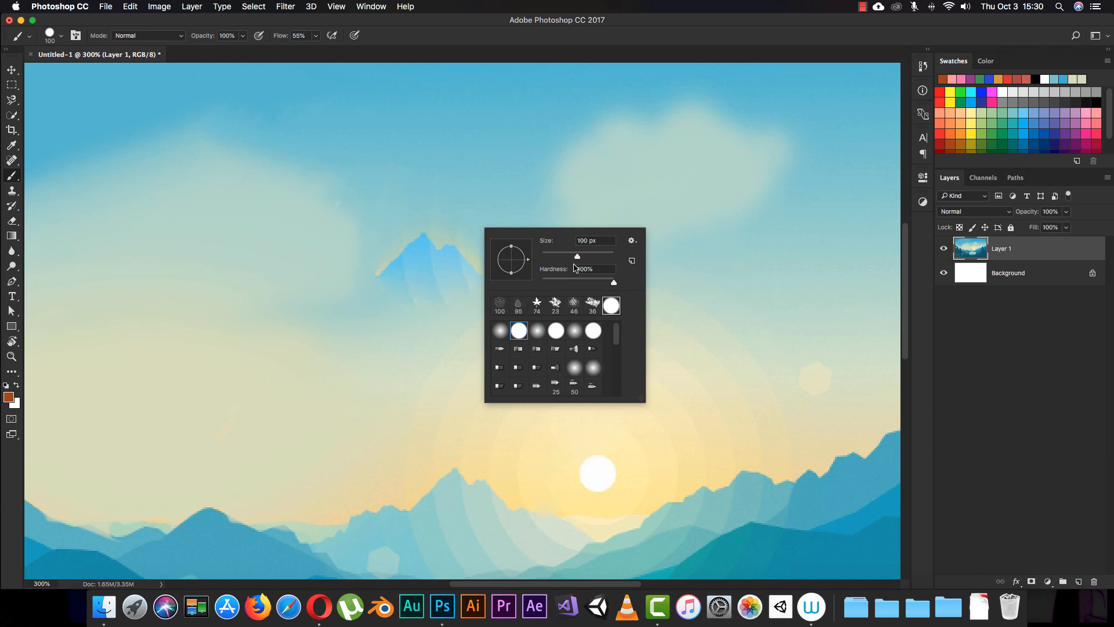
drag(578, 256, 551, 257)
drag(615, 284, 533, 287)
click(497, 4)
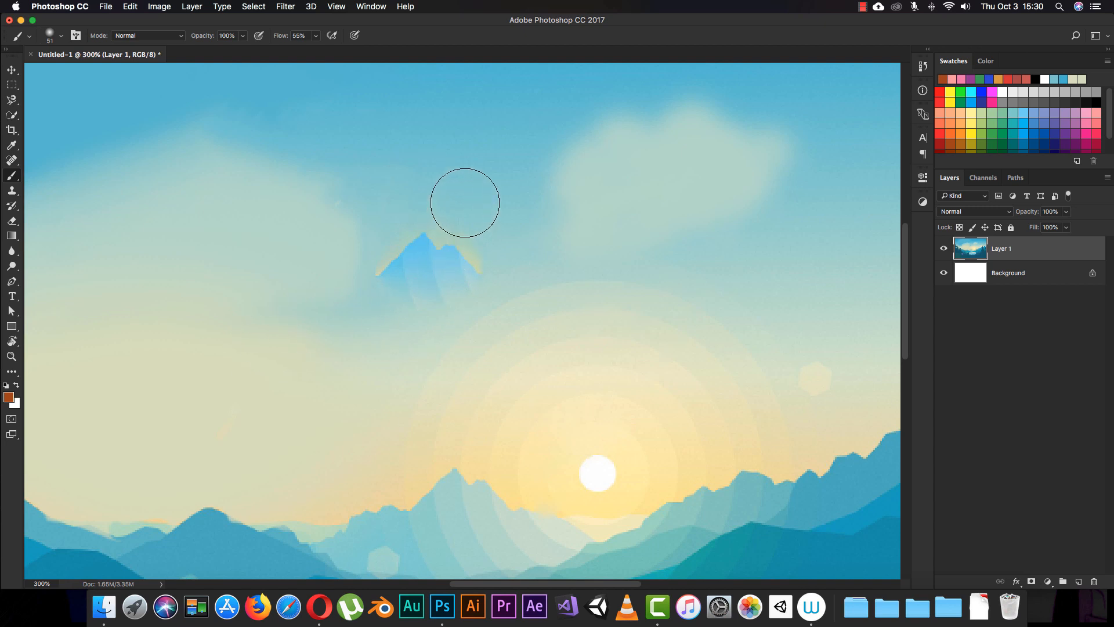
click(8, 398)
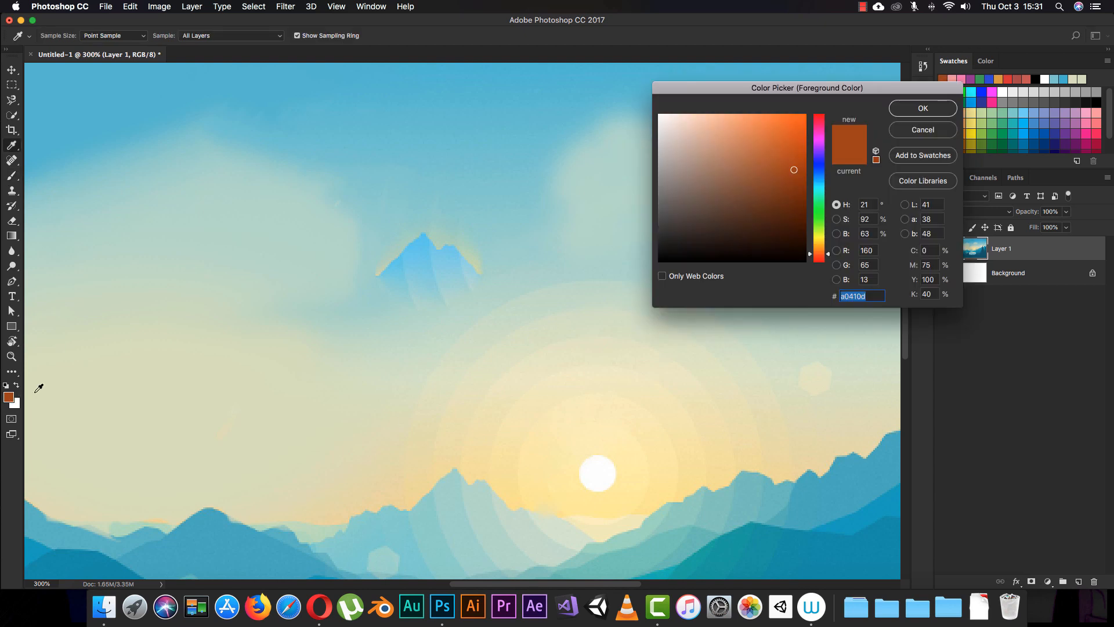
click(818, 182)
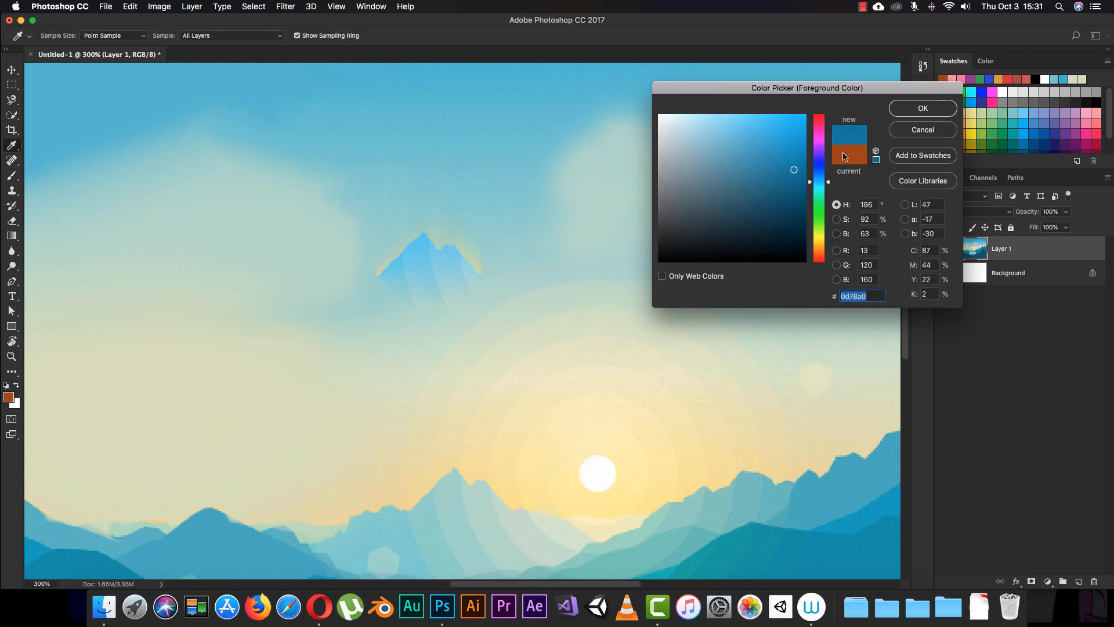
click(912, 129)
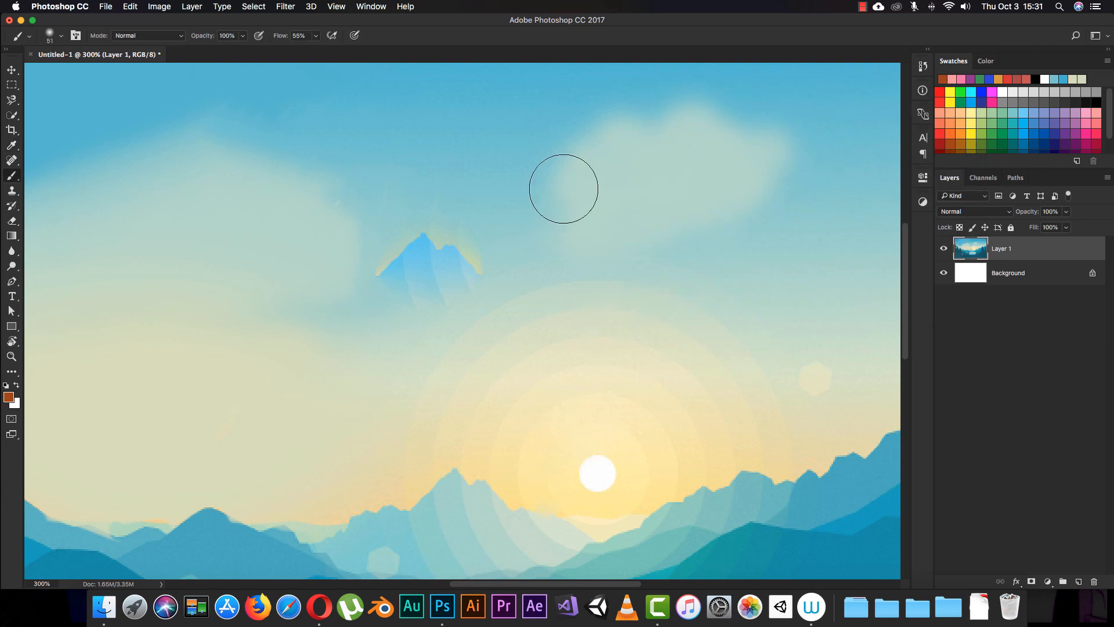
- Sample the sky colour just above the floating mountain peak and paint over the peak with it until it is fully covered
key(i)
key(alt)
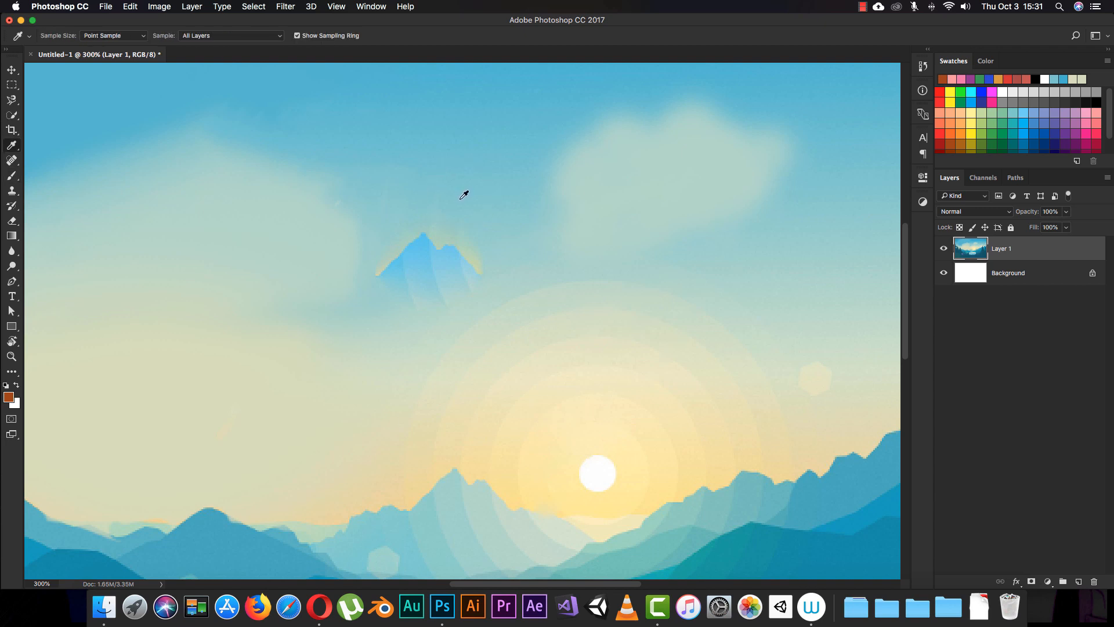
key(b)
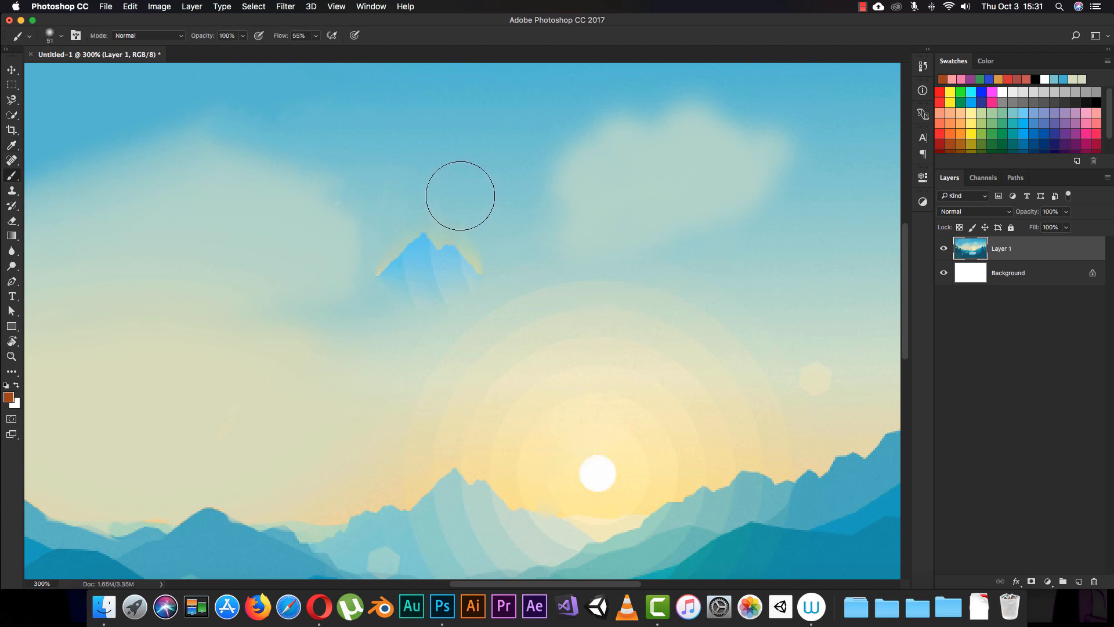
key(alt)
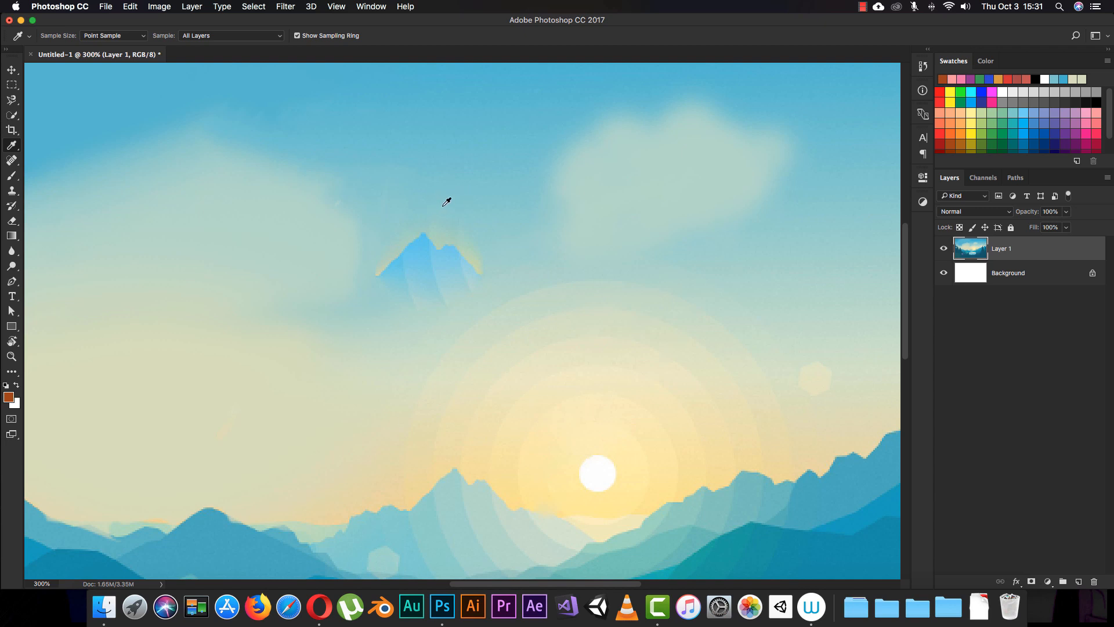
drag(459, 194, 458, 198)
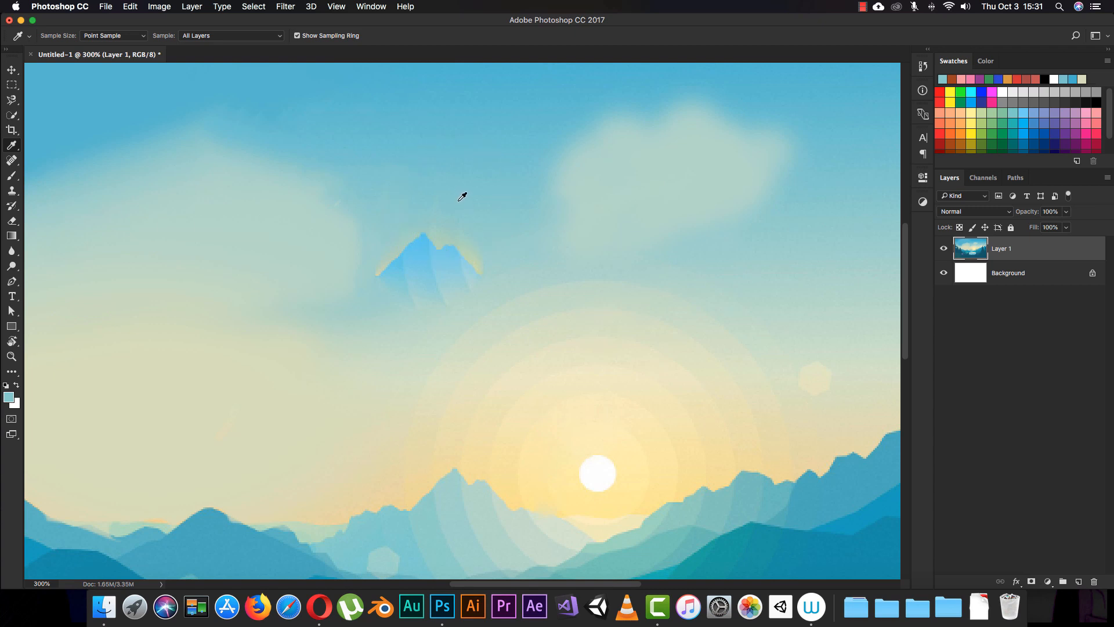
key(b)
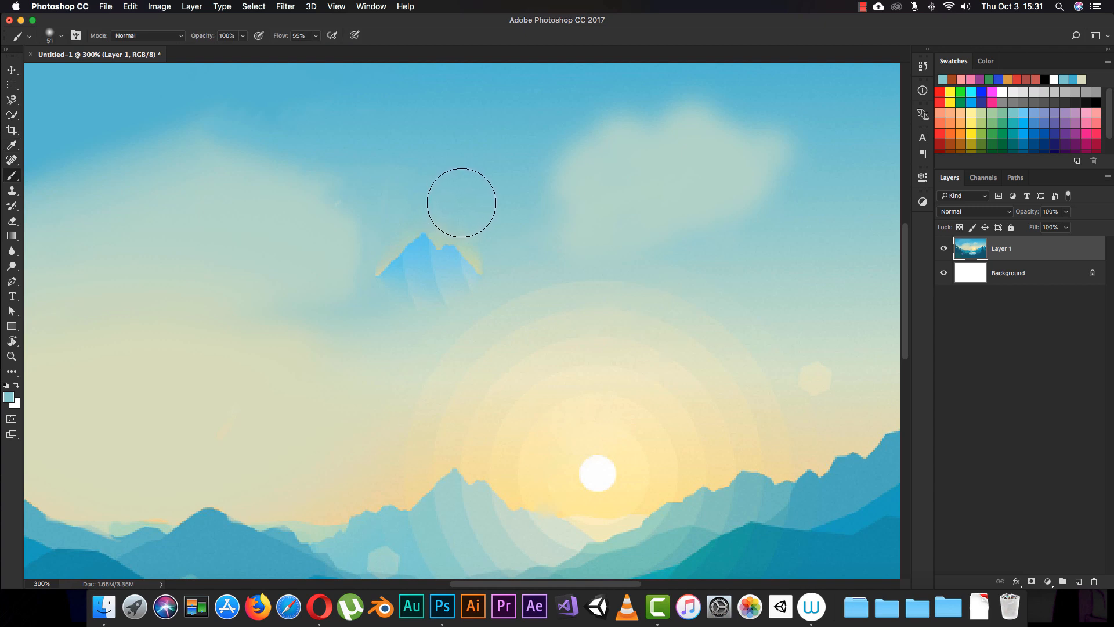
drag(460, 204, 456, 212)
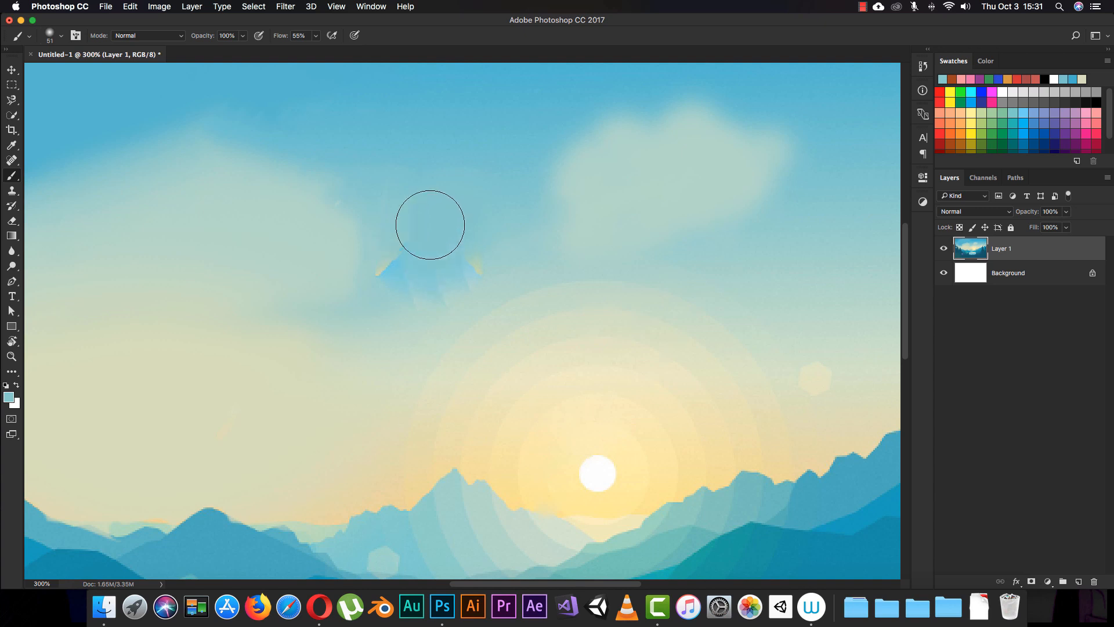
mouse_move(430, 224)
mouse_down()
mouse_move(449, 241)
mouse_move(453, 257)
mouse_move(438, 276)
mouse_move(396, 273)
mouse_move(465, 254)
mouse_move(470, 176)
mouse_move(447, 210)
mouse_up()
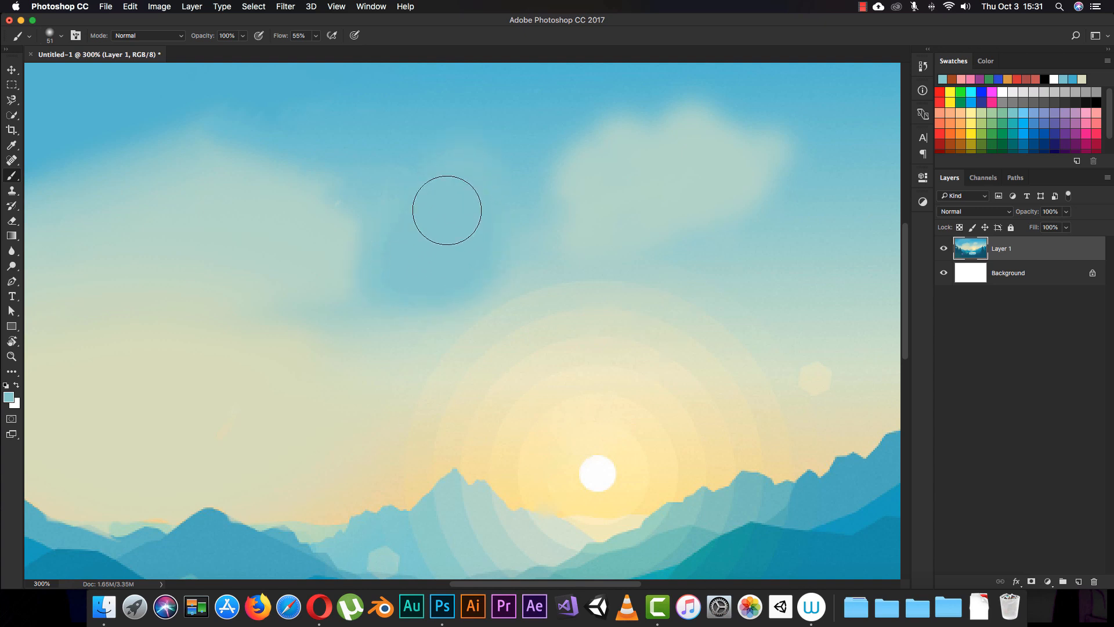
- Blend the repainted patch into the sky by painting over it with blue tones sampled from above it and from within it
key(i)
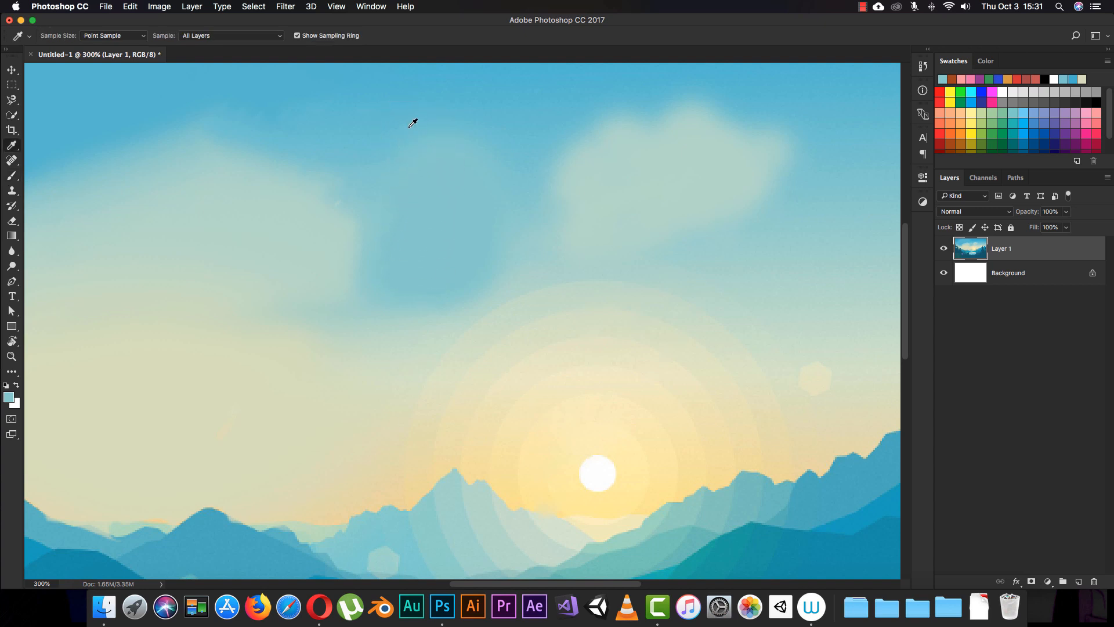
click(409, 124)
key(b)
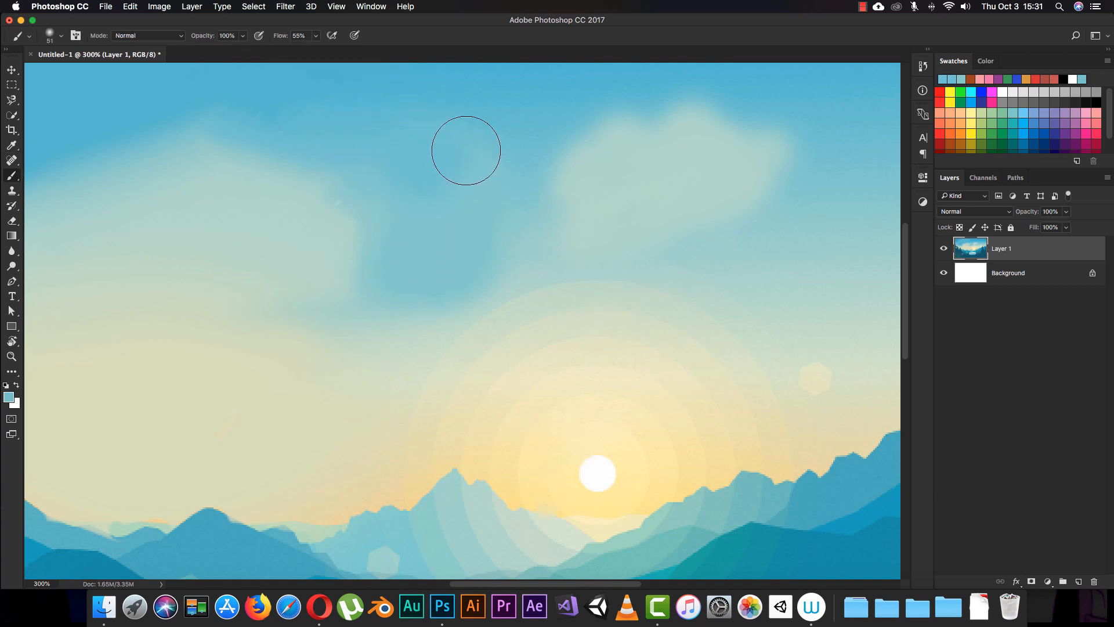
mouse_move(466, 150)
mouse_down()
mouse_move(389, 181)
mouse_move(399, 212)
mouse_move(488, 166)
mouse_up()
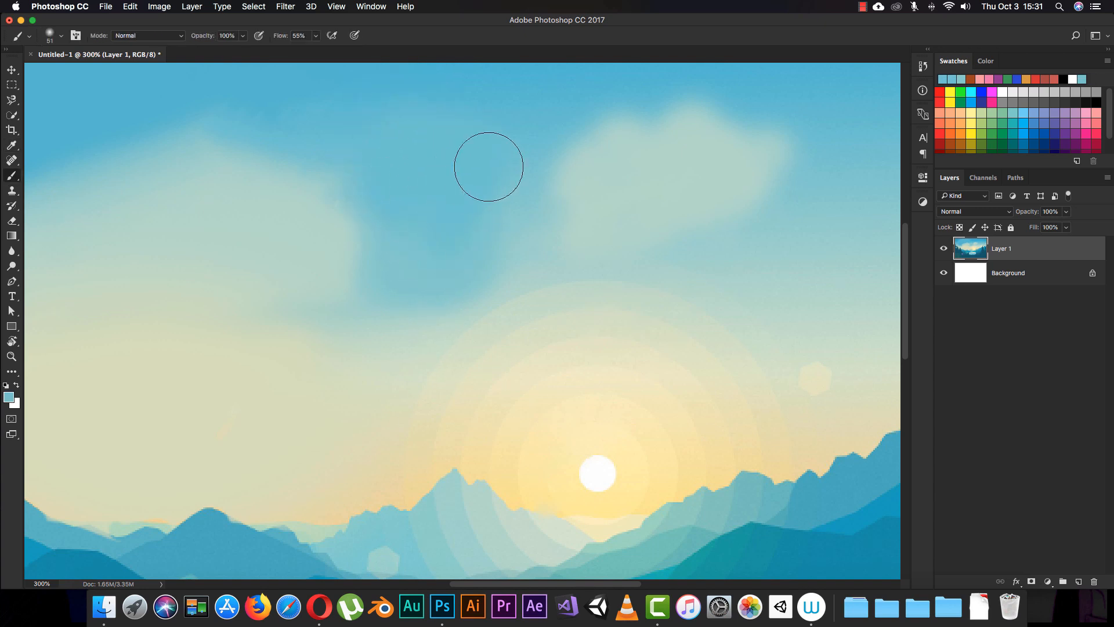
key(i)
click(431, 273)
key(b)
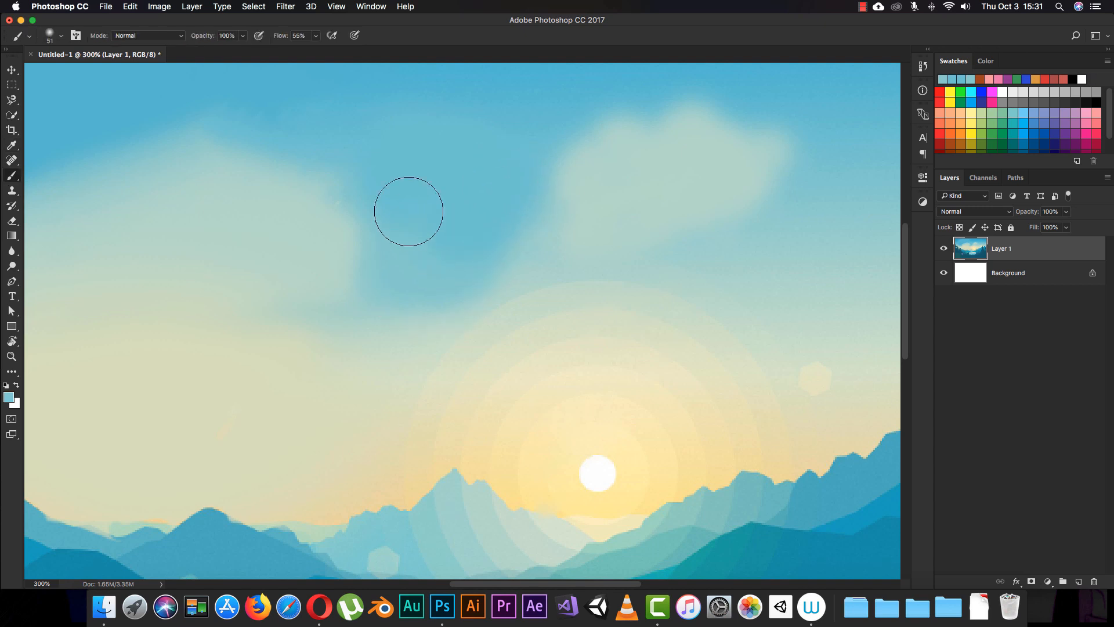
mouse_move(408, 211)
mouse_down()
mouse_move(491, 206)
mouse_move(489, 233)
mouse_move(498, 230)
mouse_move(482, 228)
mouse_move(467, 255)
mouse_up()
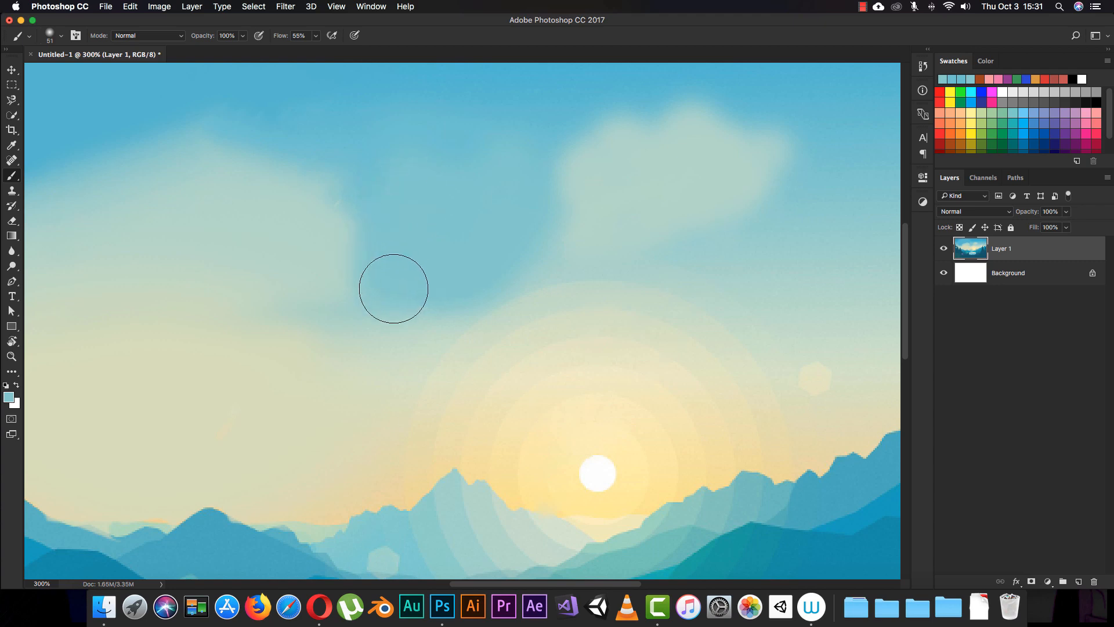
- Sample a deeper blue from the upper sky and paint it over the gap between the two clouds and the sky above
key(super+minus)
key(super+minus)
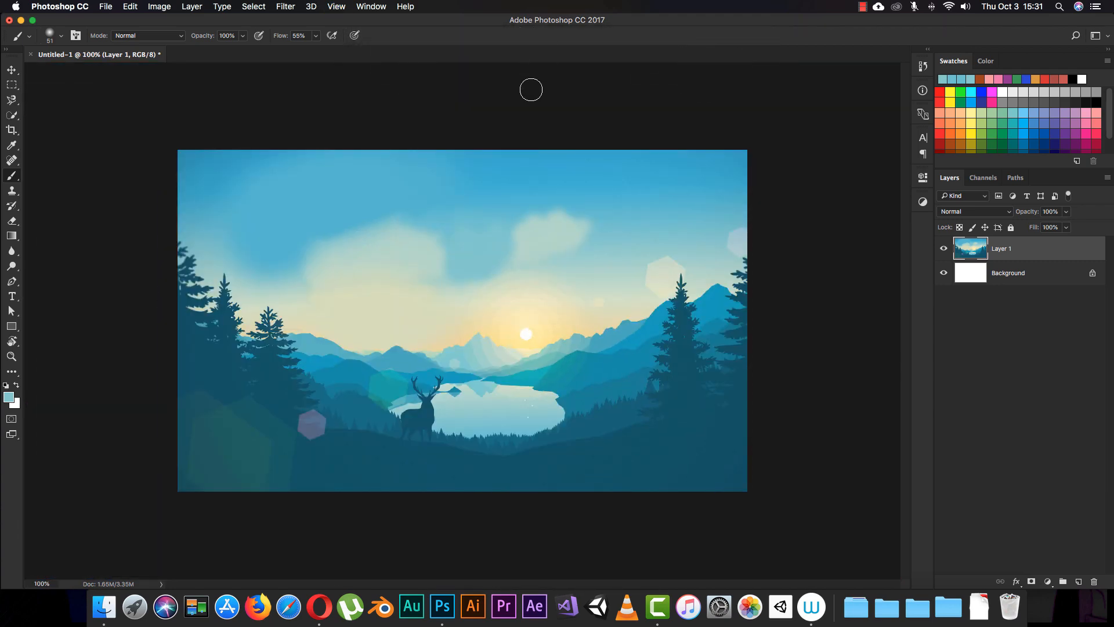
alt+click(502, 186)
drag(479, 216, 491, 209)
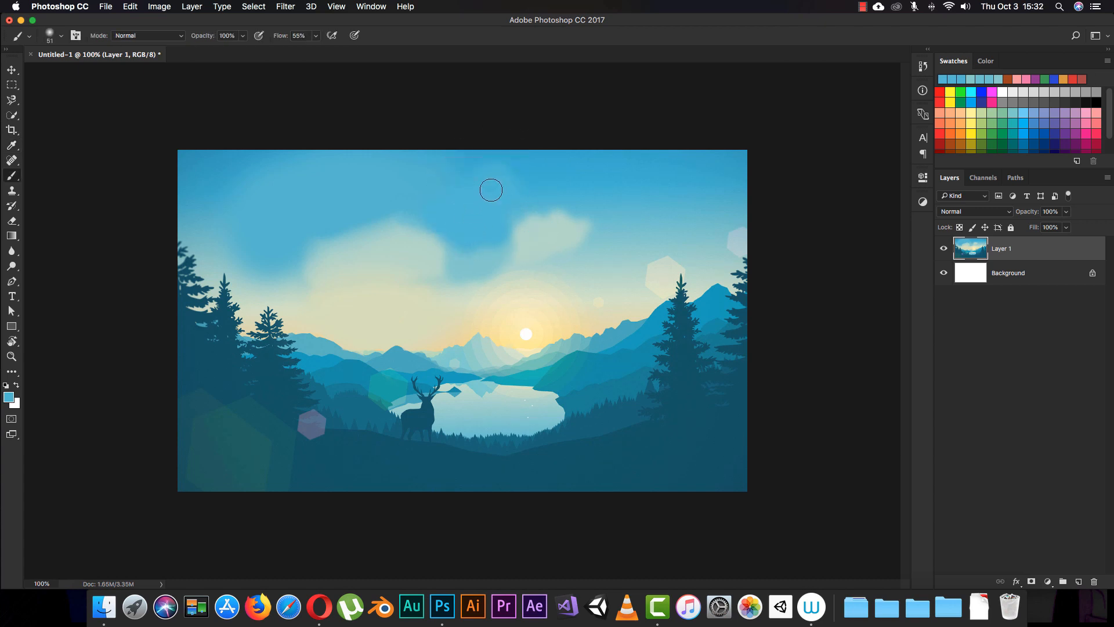
drag(491, 190, 514, 186)
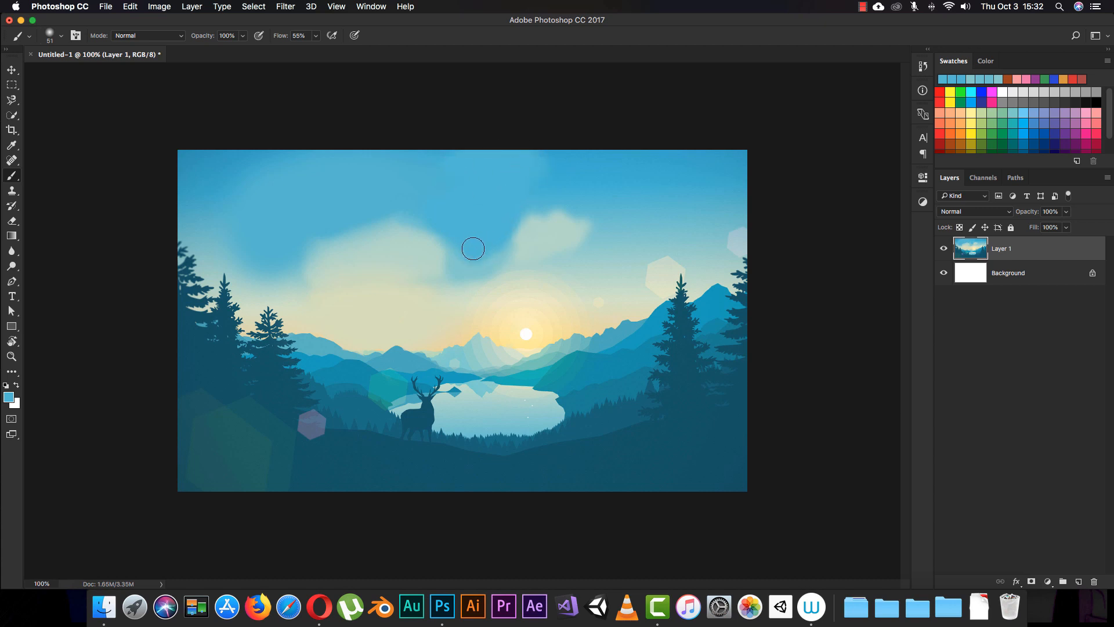
drag(466, 271, 499, 255)
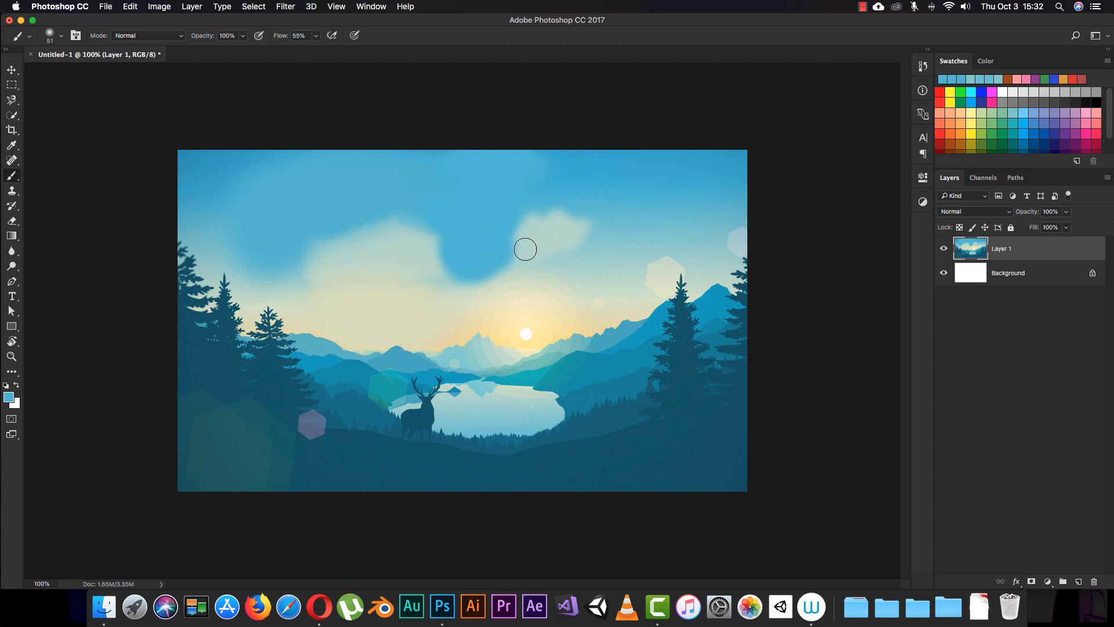
- Sample the pale cloud colour just below the blue gap and paint along the gap's lower edge to join the clouds
key(i)
click(467, 291)
key(b)
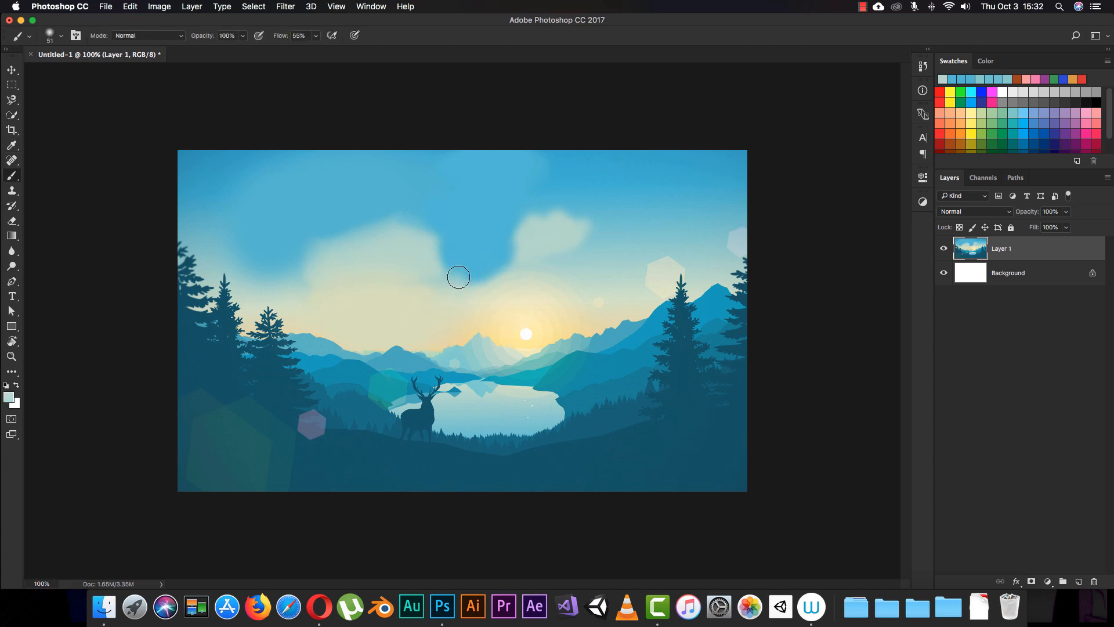
mouse_move(483, 276)
mouse_down()
mouse_move(505, 256)
mouse_move(489, 274)
mouse_up()
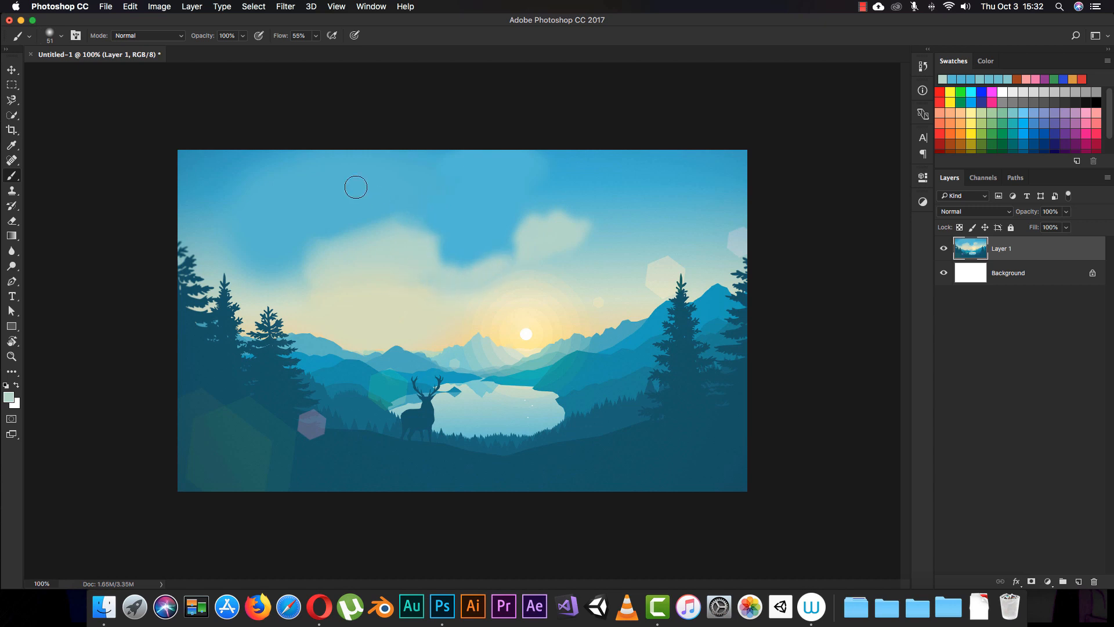
- Switch to the Pencil tool and draw a thin 1 px wavy line across the upper sky
right_click(13, 179)
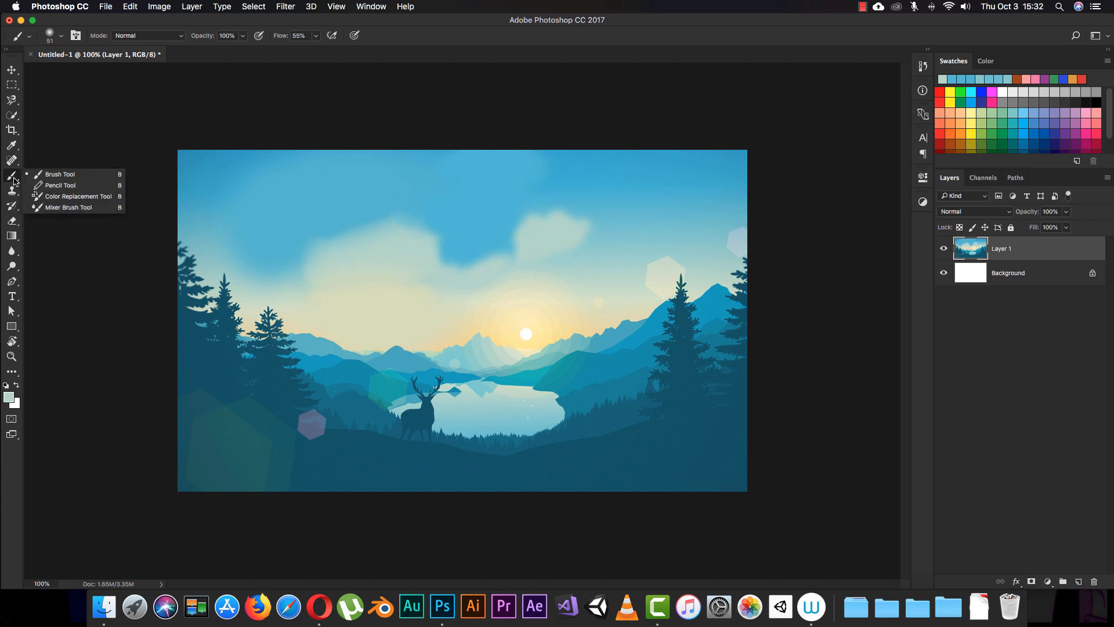
click(58, 182)
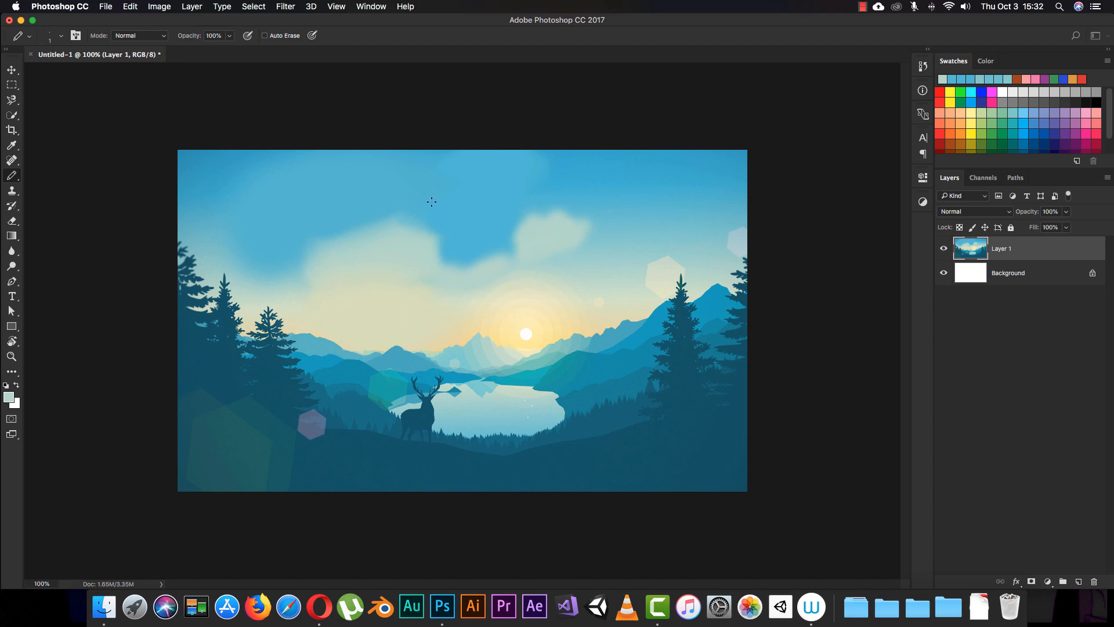
key(super+plus)
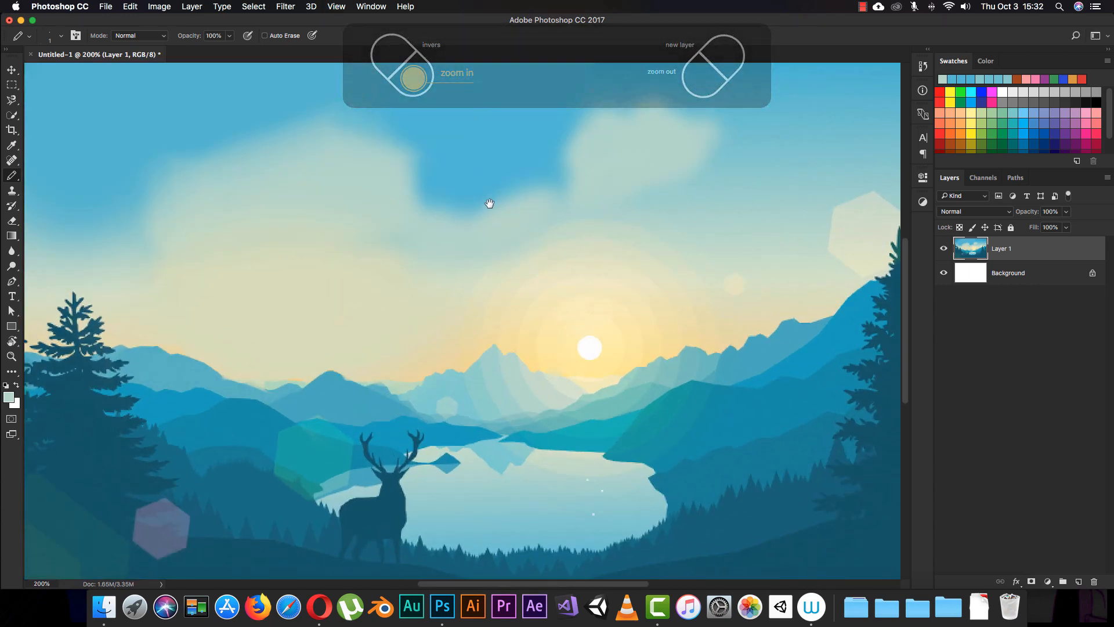
drag(488, 203, 448, 355)
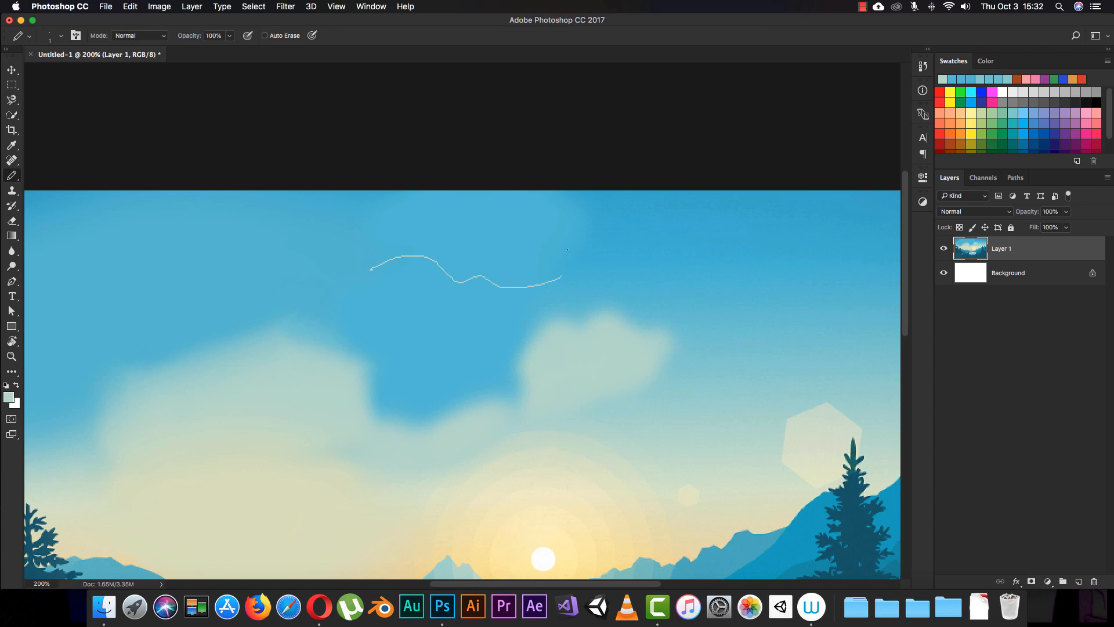
- Undo the test pencil marks in the upper sky
key(super+z)
key(super+alt+z)
key(super+alt+z)
- Set the pencil size to 70 px and place four separate dots in the blue sky between the clouds
right_click(434, 304)
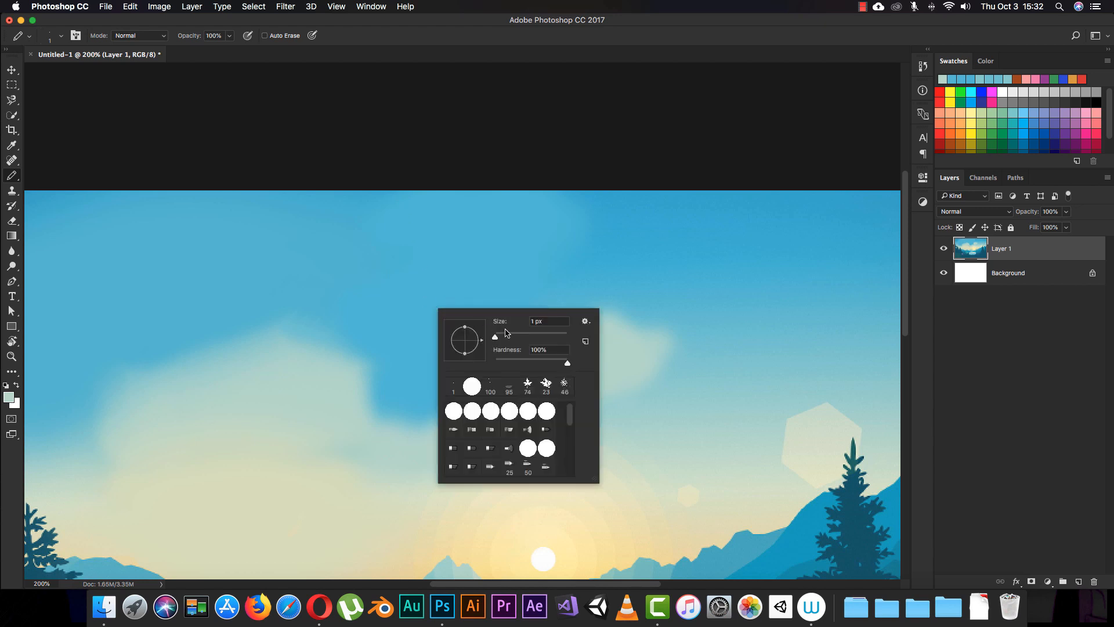
click(384, 268)
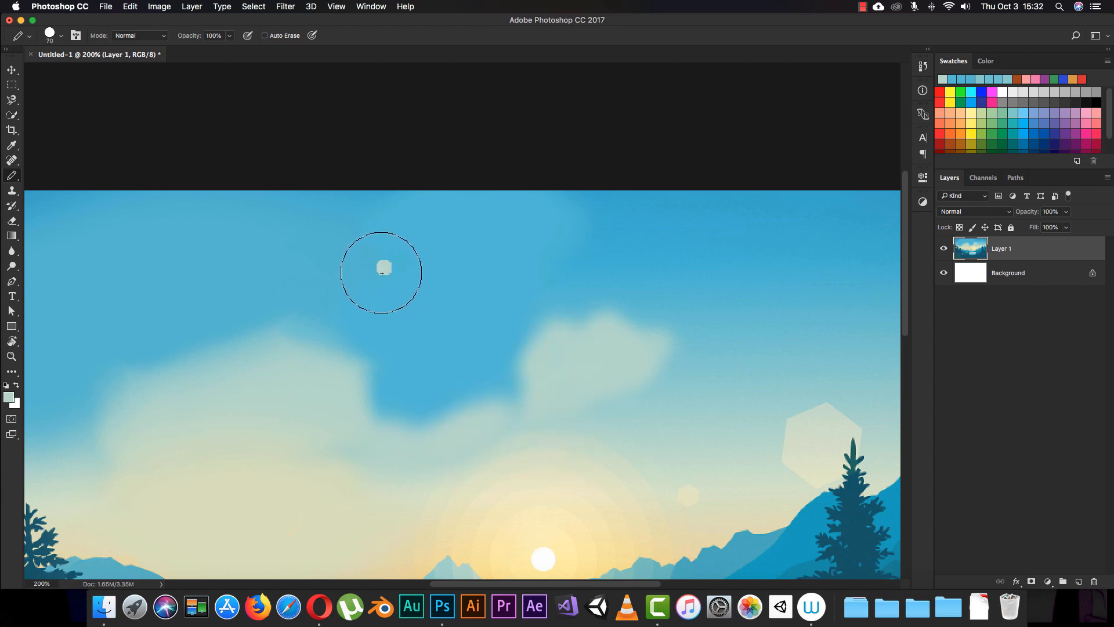
click(401, 308)
click(459, 291)
click(441, 361)
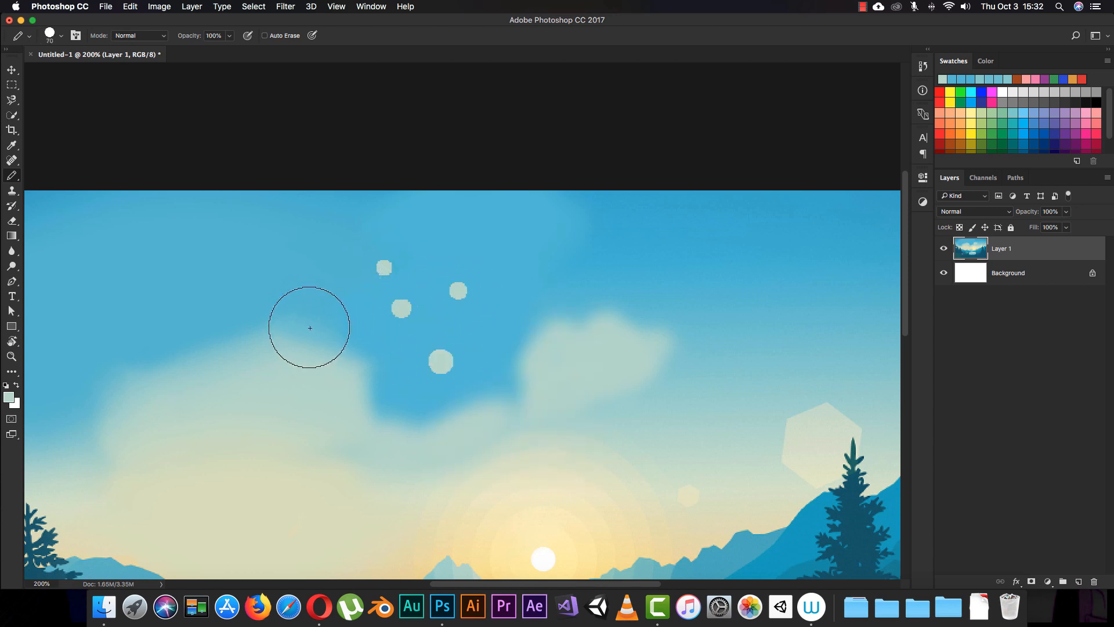
- Add two pencil dots above the left cloud and draw thick, hard-edged strokes across the blue sky between the clouds
click(306, 315)
click(316, 262)
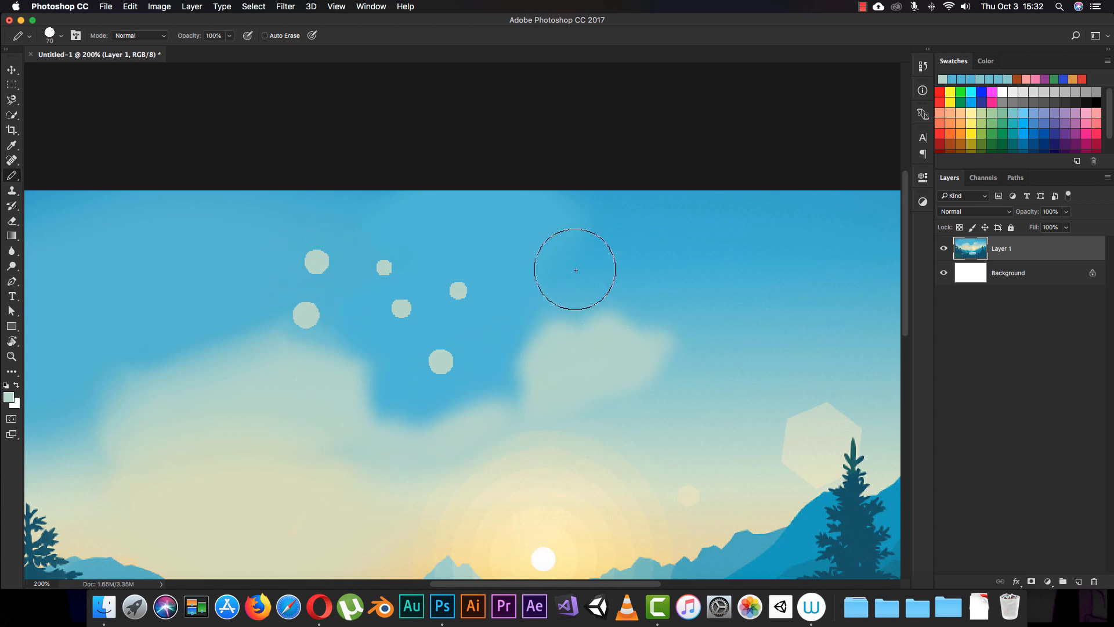
drag(577, 264, 557, 304)
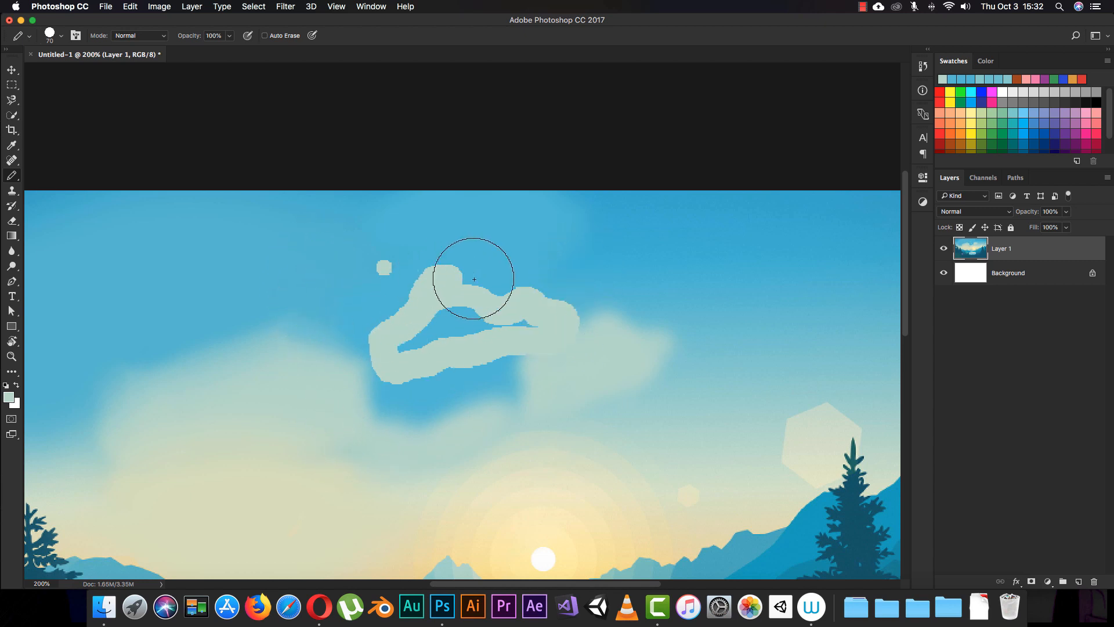
mouse_move(474, 279)
mouse_down()
mouse_move(396, 292)
mouse_move(406, 318)
mouse_up()
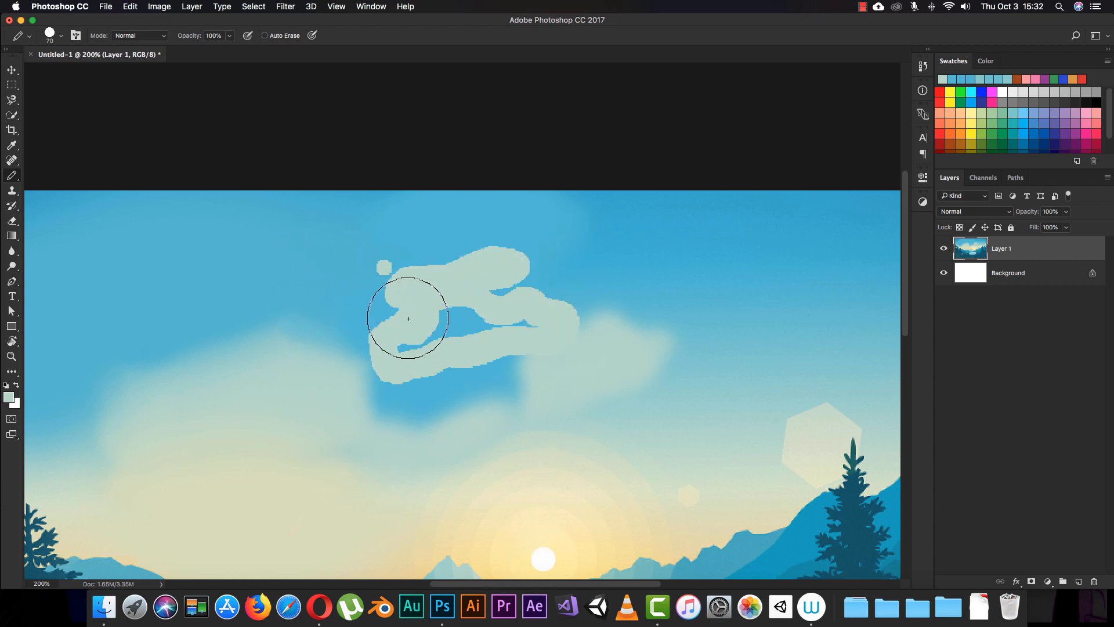
- Switch to the Brush tool and paint a soft-edged patch in the sky above the left cloud for comparison
right_click(12, 178)
click(58, 174)
mouse_move(223, 271)
mouse_down()
mouse_move(268, 266)
mouse_move(223, 285)
mouse_move(253, 289)
mouse_move(225, 333)
mouse_move(228, 294)
mouse_move(288, 260)
mouse_move(186, 253)
mouse_up()
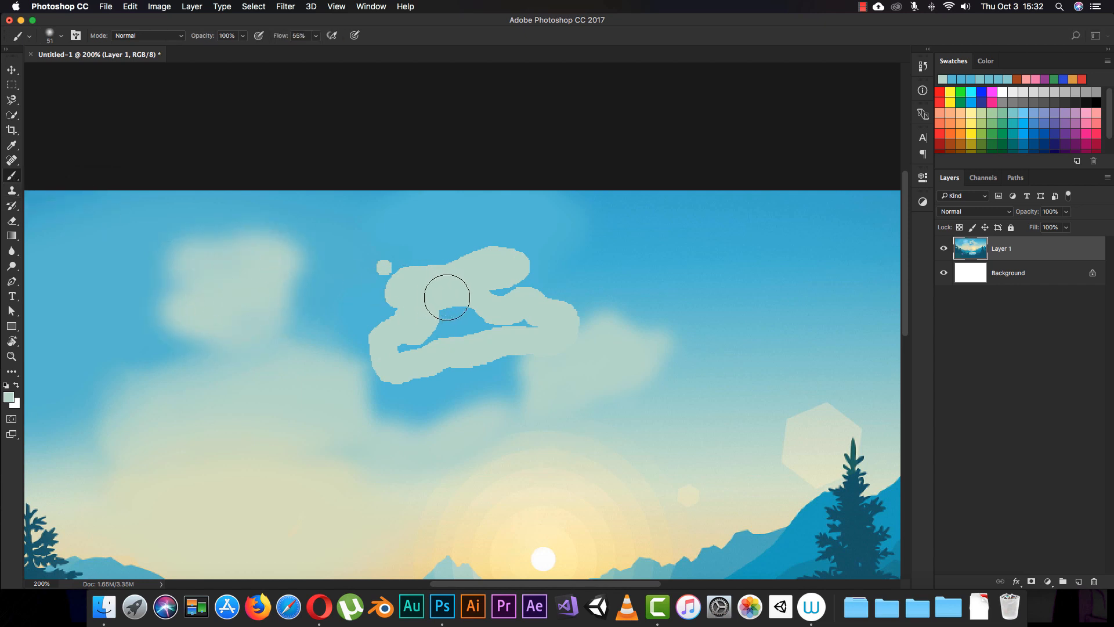
- Switch back to the Pencil tool and extend the hard-edged stroke across the sky above the right cloud
right_click(16, 178)
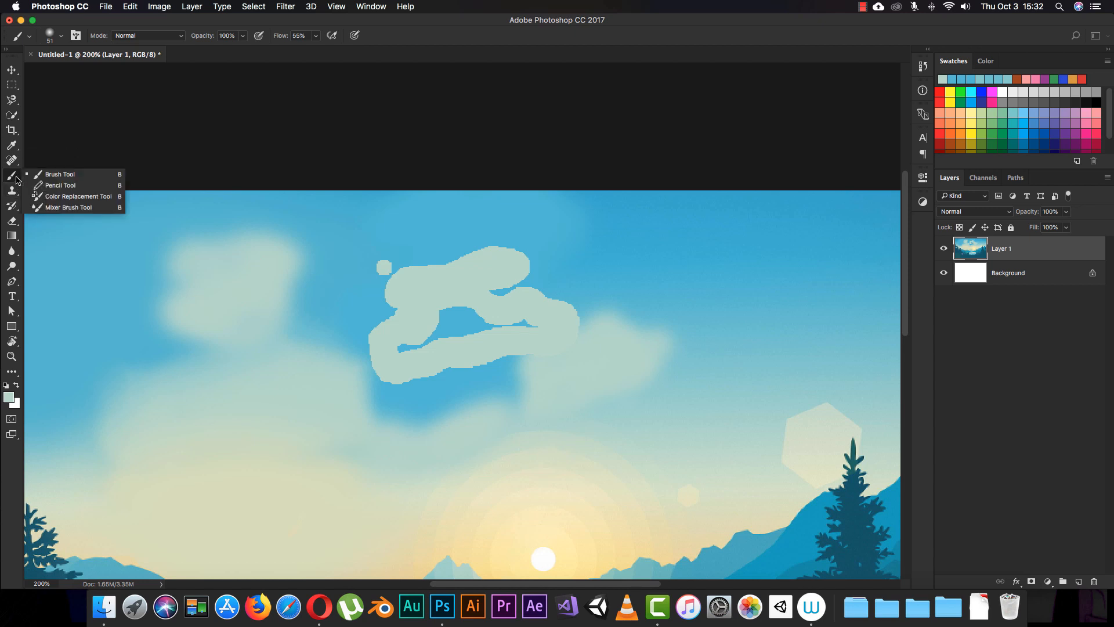
click(58, 185)
mouse_move(642, 263)
mouse_down()
mouse_move(615, 278)
mouse_move(626, 264)
mouse_move(507, 269)
mouse_up()
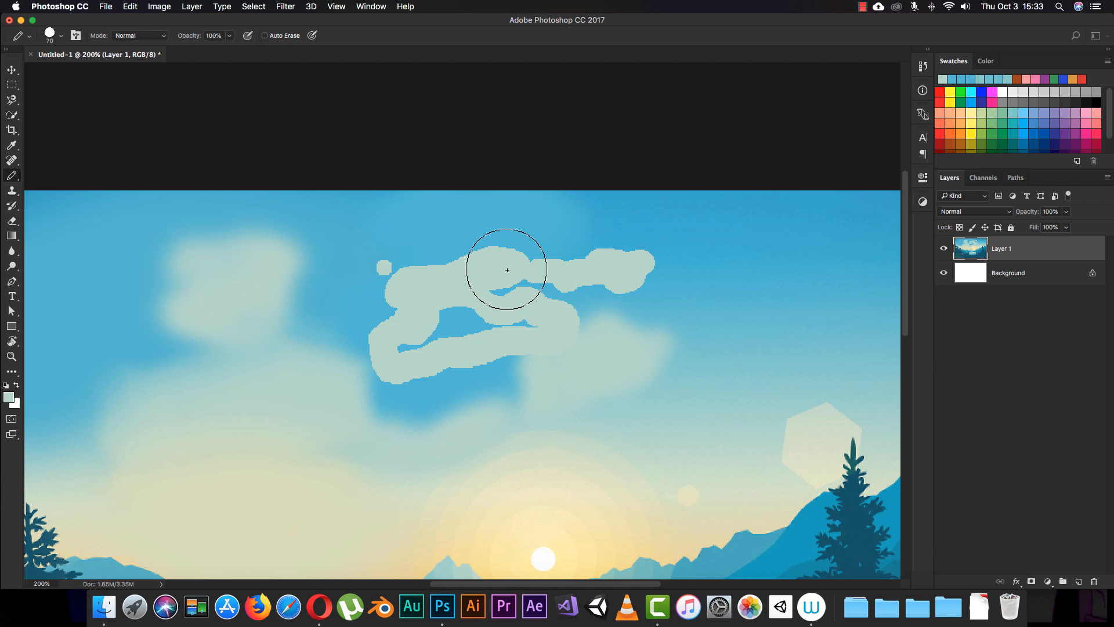
mouse_move(507, 269)
mouse_down()
mouse_move(542, 260)
mouse_move(537, 297)
mouse_move(548, 315)
mouse_move(534, 270)
mouse_move(522, 368)
mouse_move(564, 343)
mouse_move(569, 369)
mouse_move(592, 345)
mouse_move(559, 348)
mouse_up()
- Examine the pixelated edges of the pencil strokes up close at 1600%
key(super+equal)
key(super+equal)
key(super+equal)
key(super+equal)
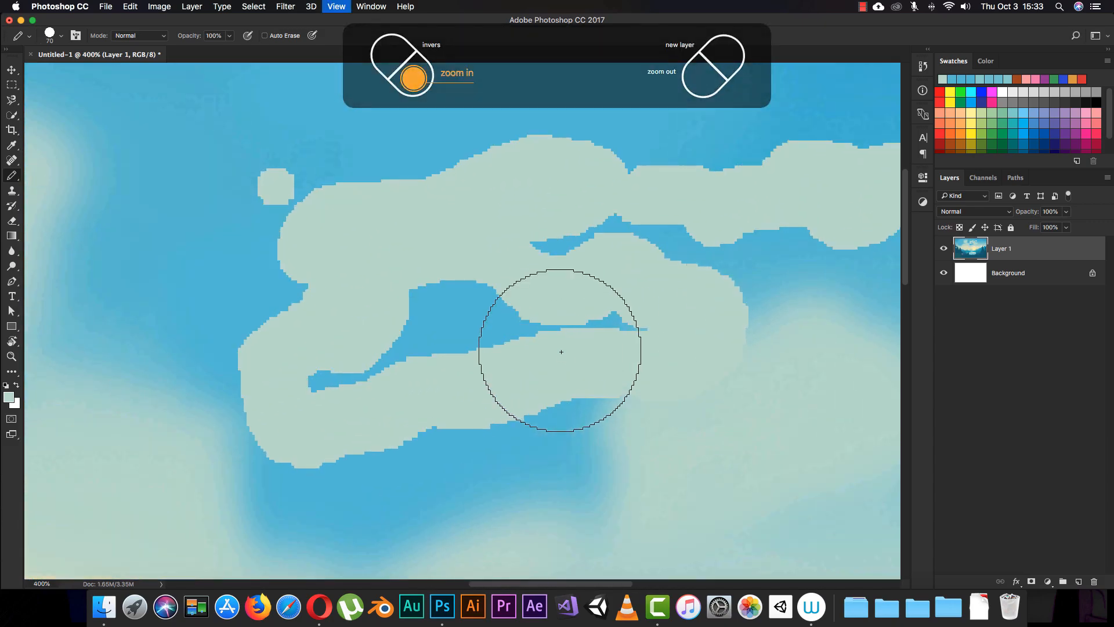
key(super+equal)
key(super+equal)
key(super+equal)
key(super+equal)
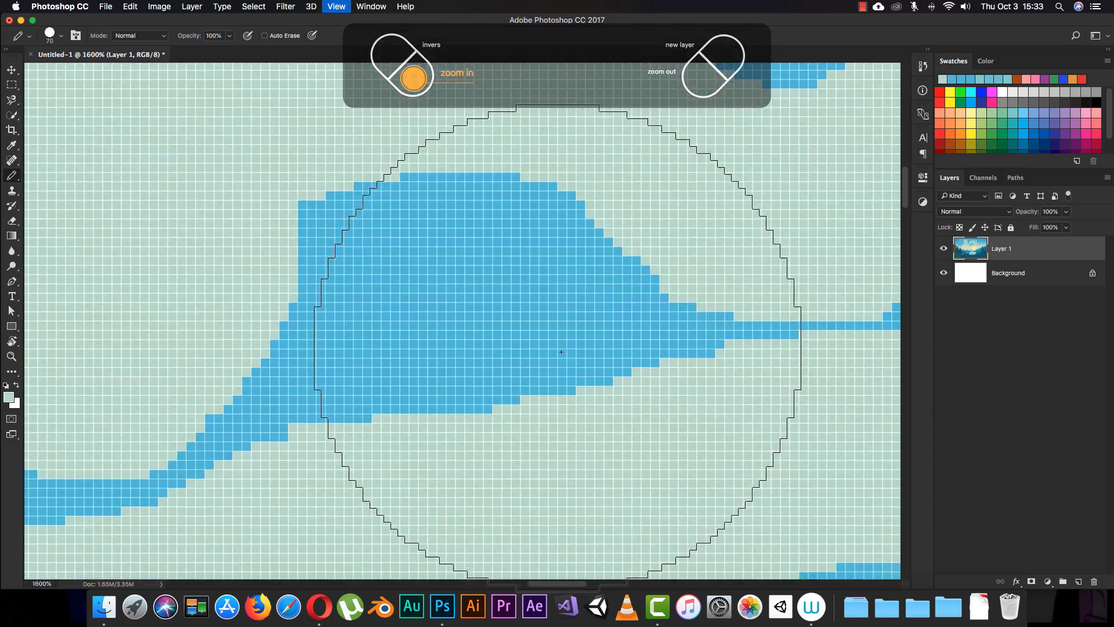
key(super+minus)
key(super+minus)
key(super+minus)
key(super+minus)
key(super+minus)
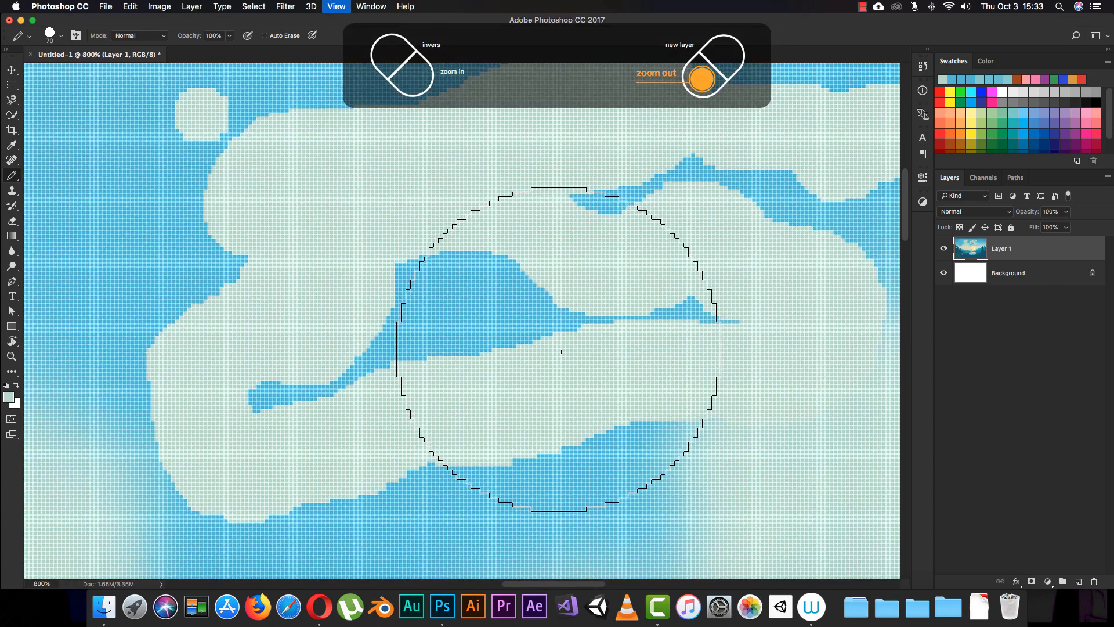
key(super+minus)
key(super+minus)
key(super+minus)
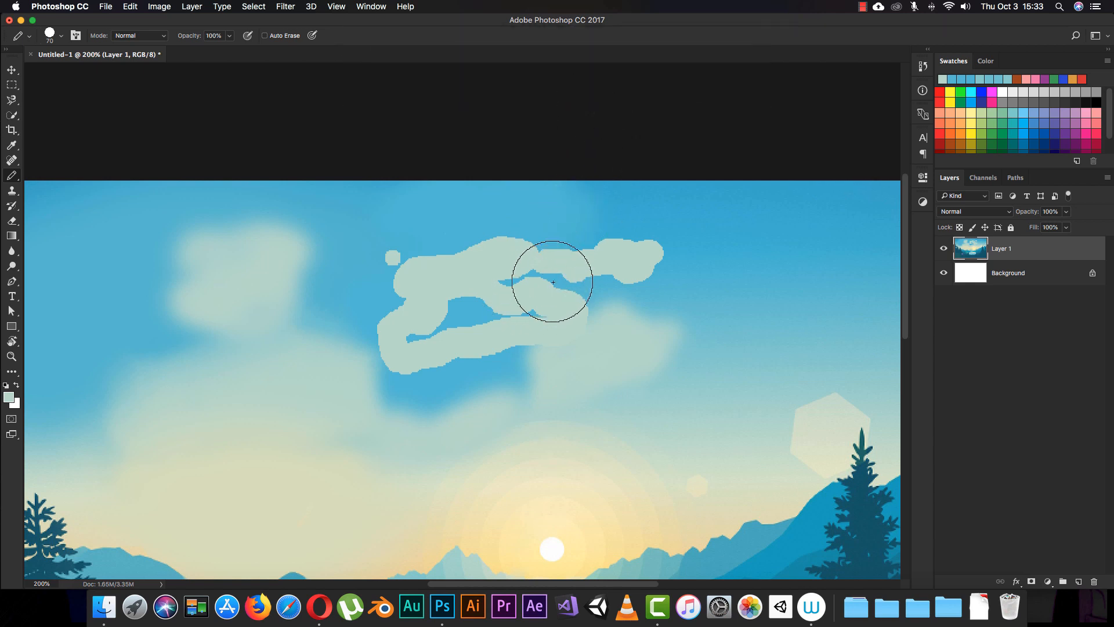
- Set the pencil hardness to 0% and draw curved strokes, dashes and dots around the existing pencil marks in the sky
right_click(554, 304)
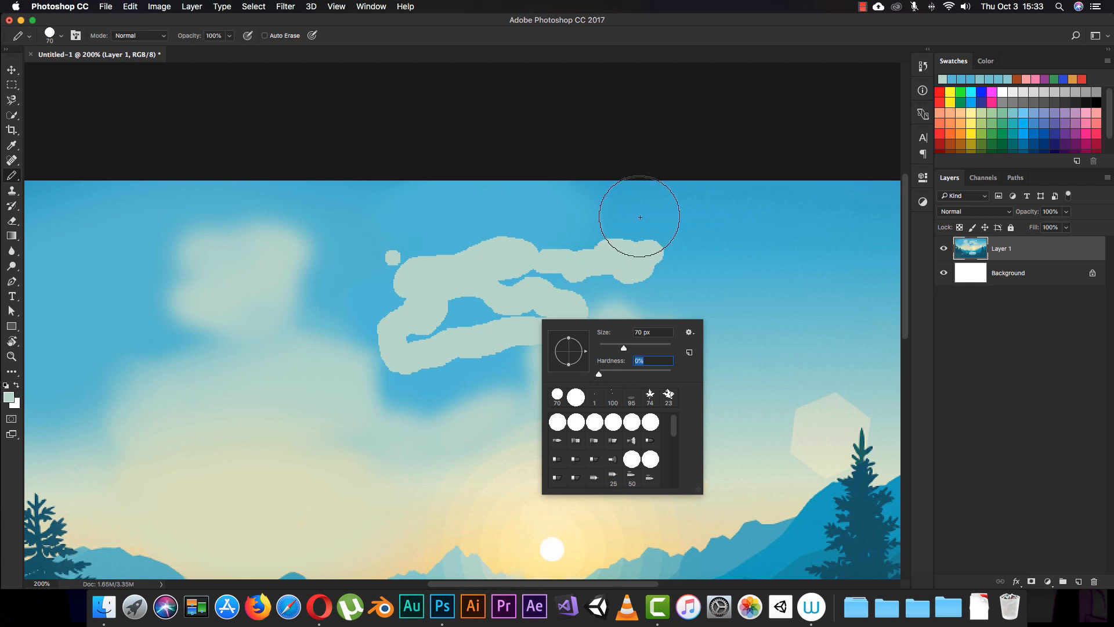
mouse_move(634, 216)
mouse_down()
mouse_move(687, 273)
mouse_move(639, 334)
mouse_up()
mouse_move(746, 266)
mouse_down()
mouse_move(712, 222)
mouse_move(661, 201)
mouse_up()
mouse_move(588, 211)
mouse_down()
mouse_move(515, 216)
mouse_move(496, 229)
mouse_move(466, 212)
mouse_move(387, 225)
mouse_move(362, 250)
mouse_move(363, 284)
mouse_move(346, 226)
mouse_move(404, 212)
mouse_move(409, 249)
mouse_move(484, 238)
mouse_move(461, 239)
mouse_up()
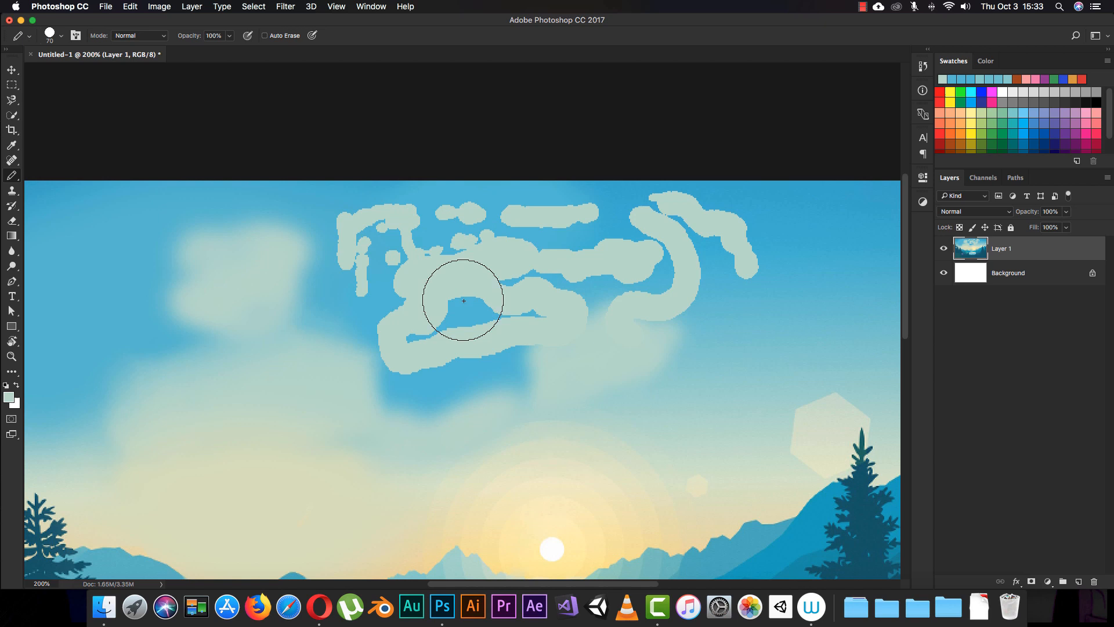
click(463, 380)
click(489, 382)
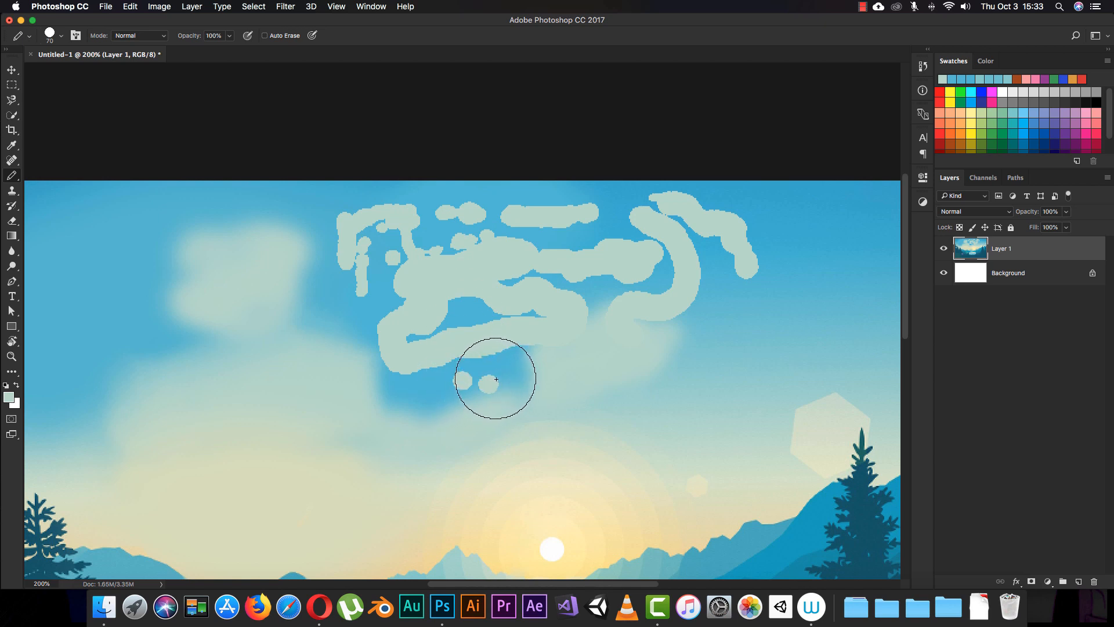
- Set the pencil size to 1 px and draw a small crossing pixel figure inside the blue gap enclosed by the strokes
right_click(483, 382)
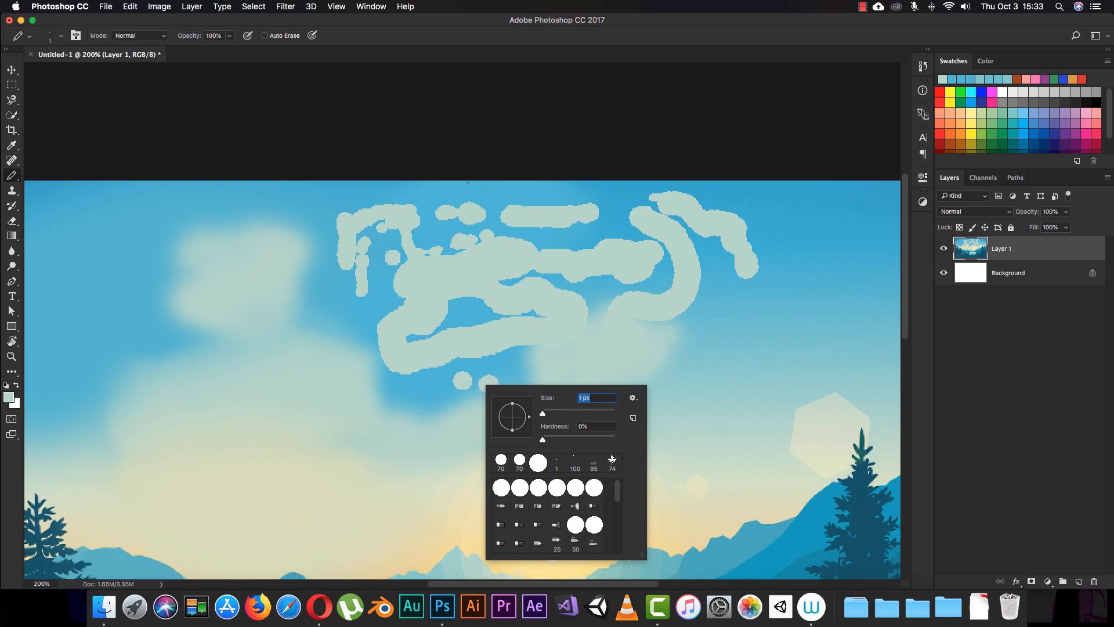
key(super+plus)
key(super+plus)
key(super+plus)
key(super+plus)
key(super+plus)
key(super+plus)
key(super+plus)
key(super+plus)
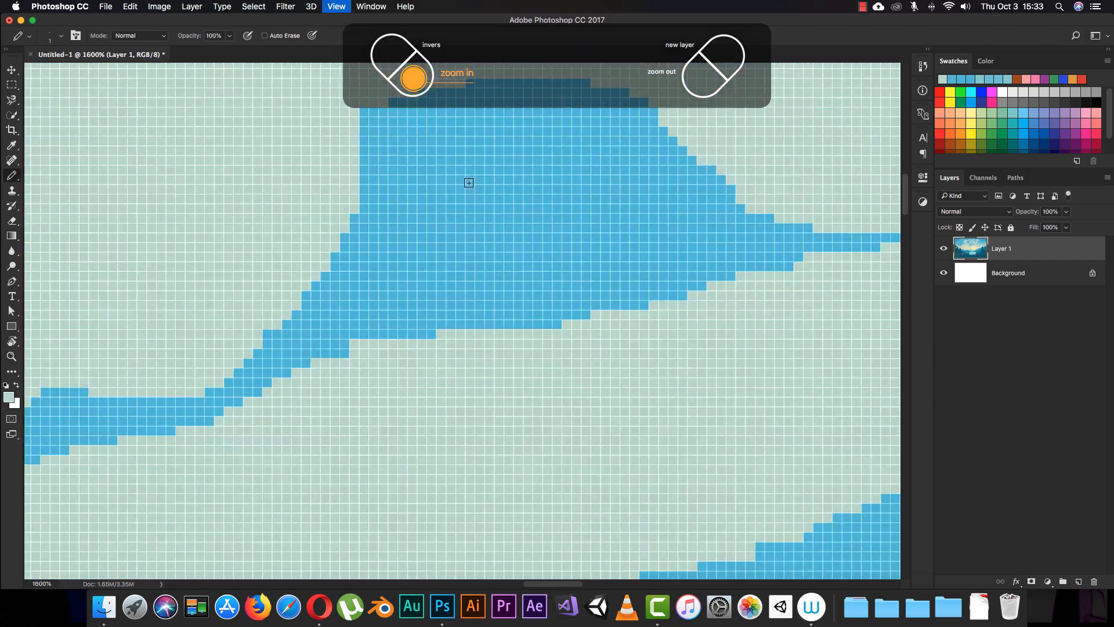
key(super+plus)
drag(398, 204, 392, 315)
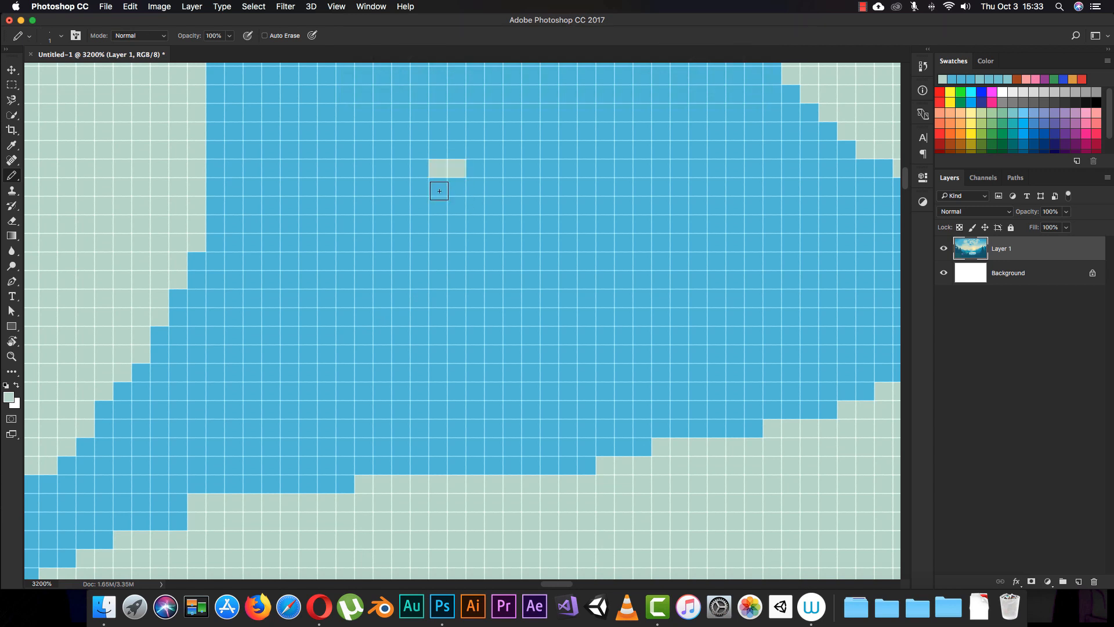
key(super+z)
mouse_move(460, 188)
mouse_down()
mouse_move(434, 174)
mouse_move(449, 151)
mouse_move(477, 148)
mouse_move(488, 212)
mouse_move(547, 189)
mouse_move(550, 136)
mouse_move(529, 213)
mouse_move(508, 211)
mouse_move(480, 259)
mouse_move(512, 220)
mouse_move(495, 246)
mouse_move(536, 238)
mouse_move(568, 279)
mouse_up()
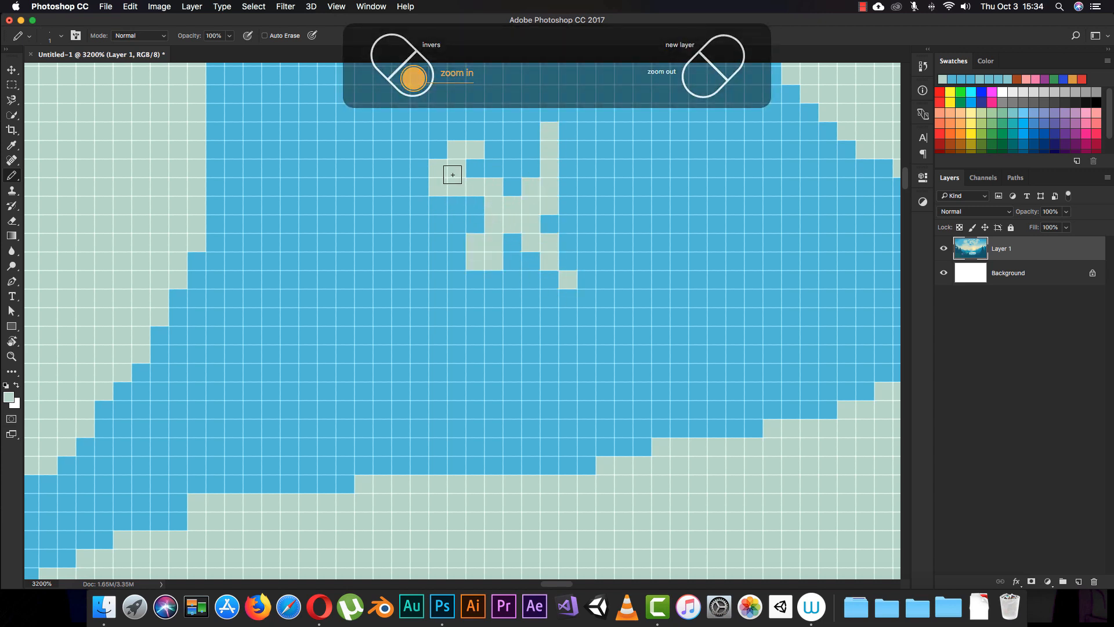
- Undo all the pencil and brush test marks in the sky, back to the retouched clouds
key(super+minus)
key(super+minus)
key(super+minus)
key(super+minus)
key(super+minus)
key(super+minus)
key(super+minus)
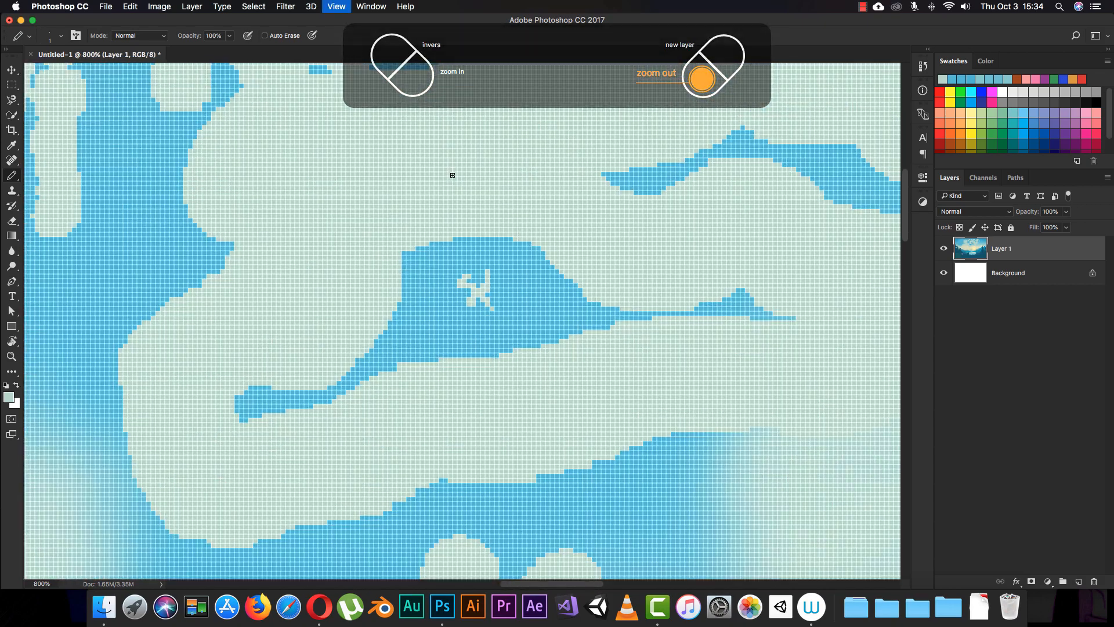
key(super+minus)
key(super+minus)
key(super+minus)
key(super+minus)
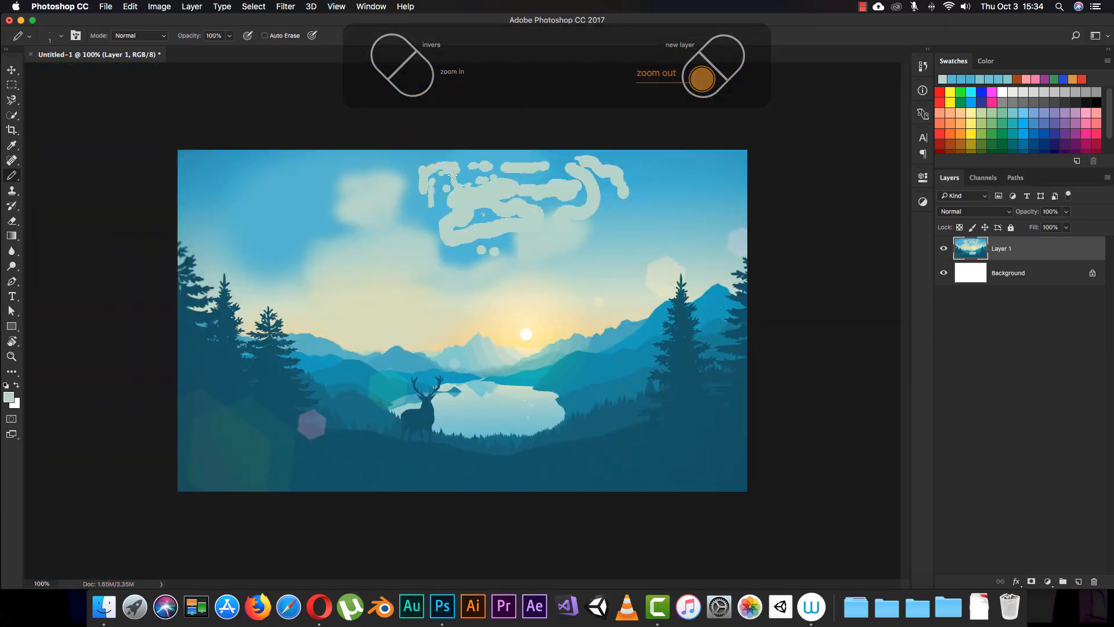
right_click(321, 281)
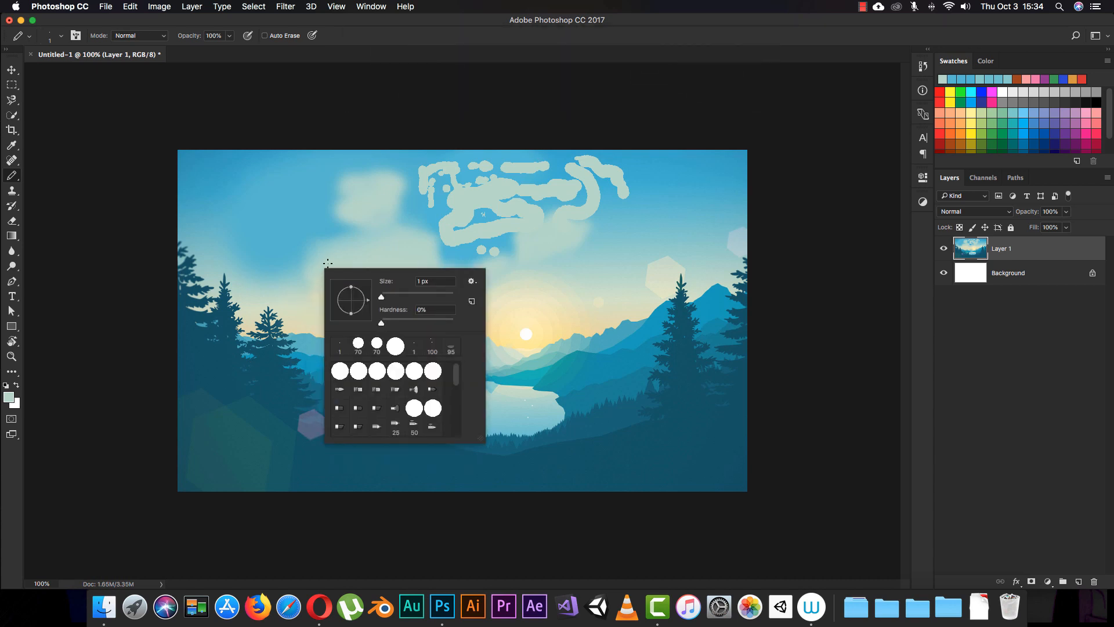
click(327, 228)
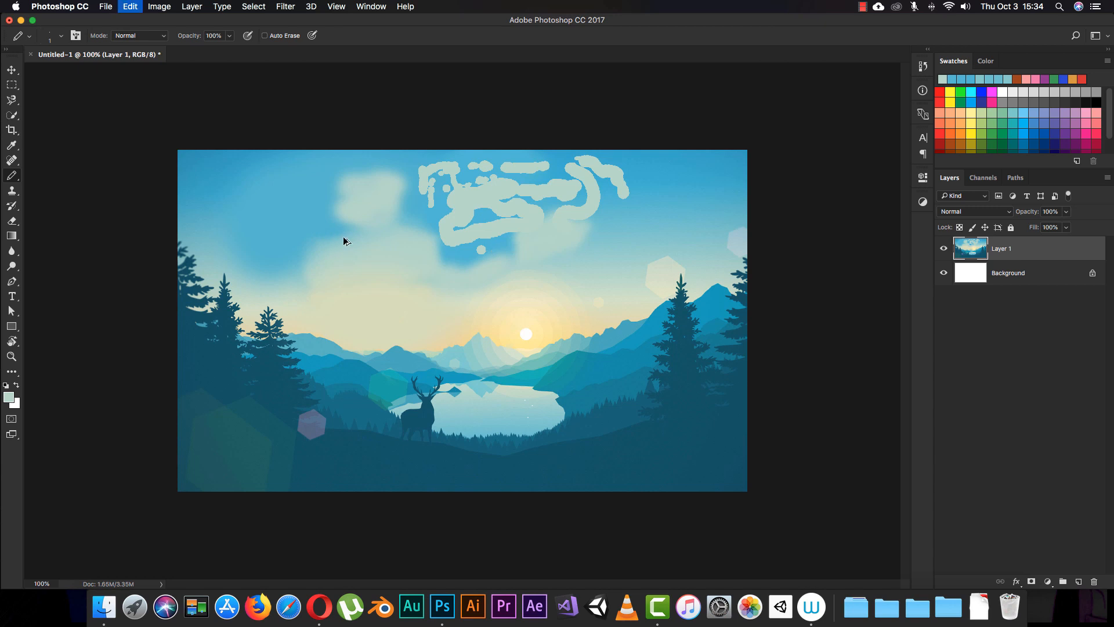
key(super+alt+z)
key(super+alt+z)
key(super+alt+z)
key(super+alt+z)
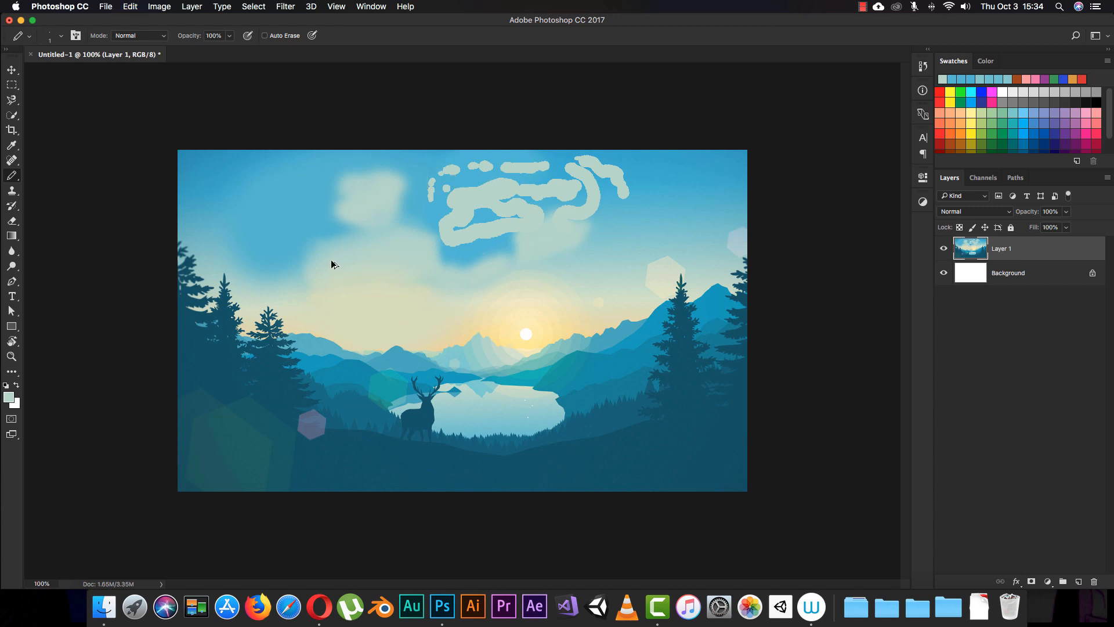
key(super+alt+z)
key(super+alt+z)
key(super+alt+z)
key(super+alt+z)
key(super+alt+z)
key(super+alt+z)
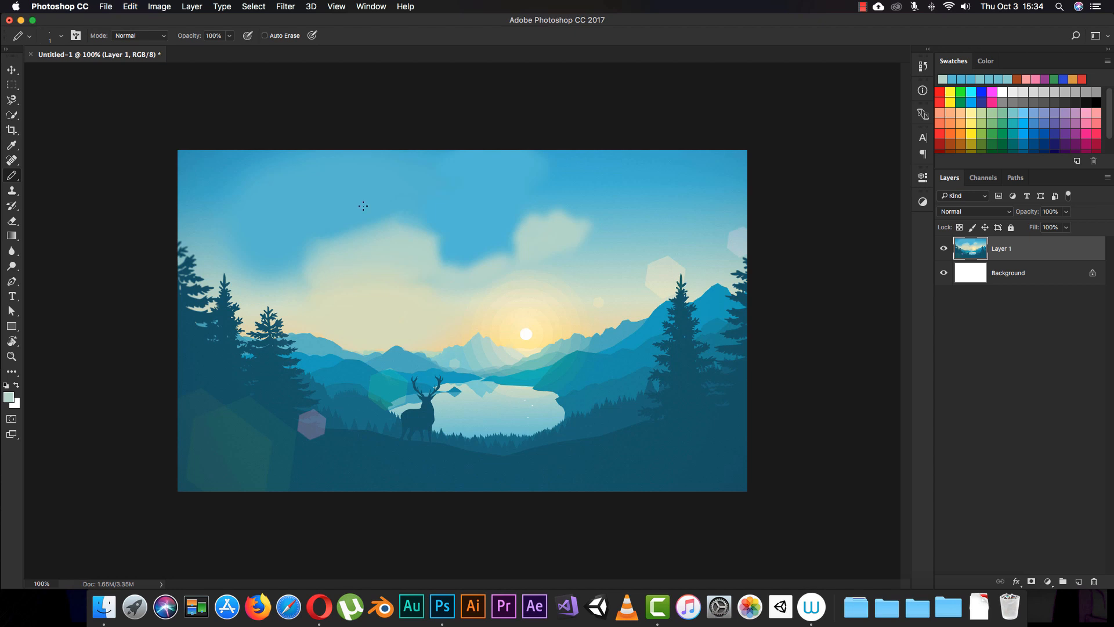
- Enlarge the view of the whole landscape to about 136% and switch to the Brush tool
key(z)
drag(321, 210, 341, 207)
key(b)
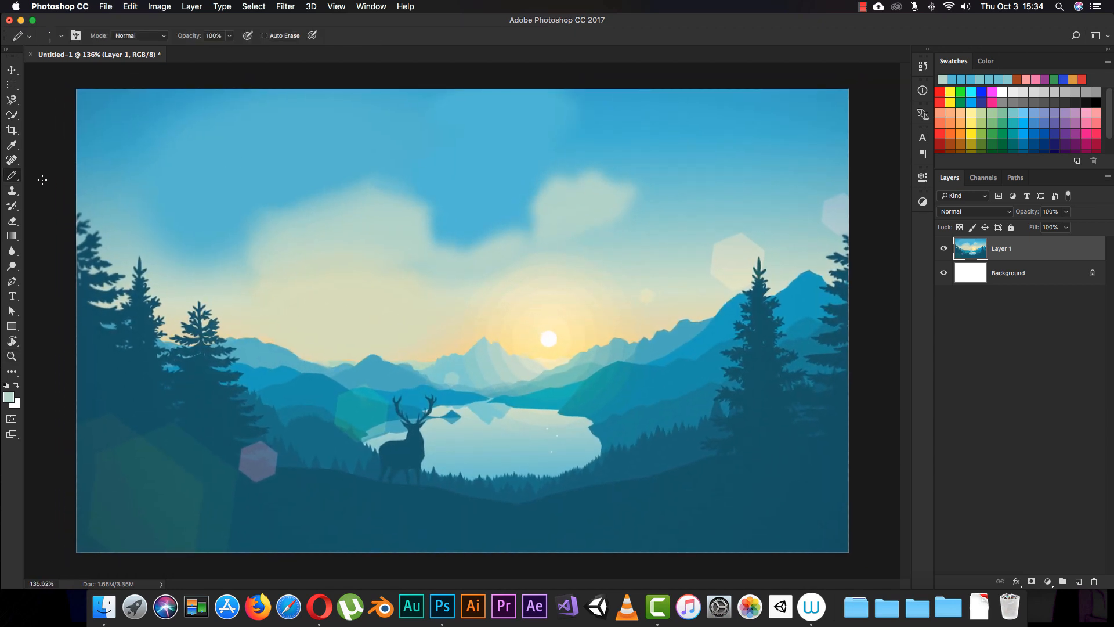
right_click(14, 179)
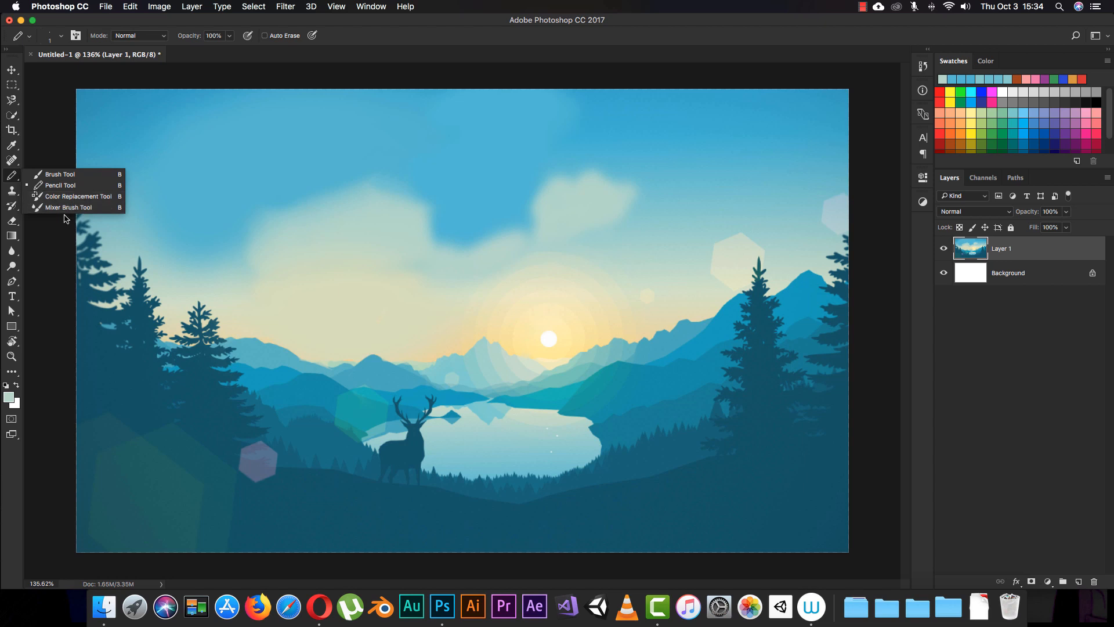
click(58, 174)
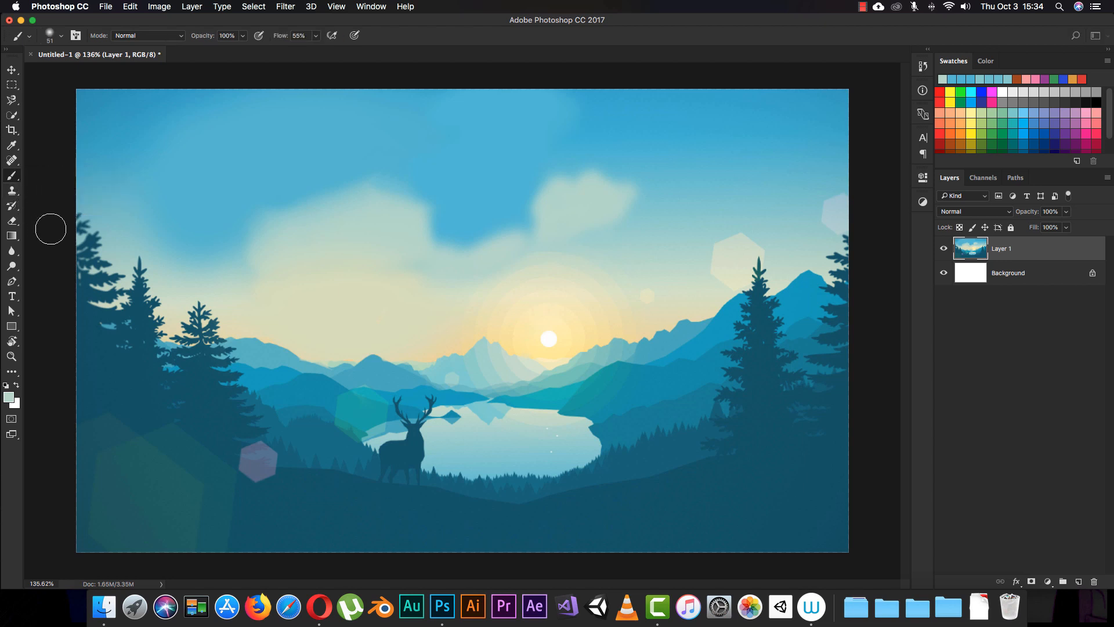
- Go through the Clone Stamp, History Brush and Eraser tools and activate the Gradient tool
click(15, 197)
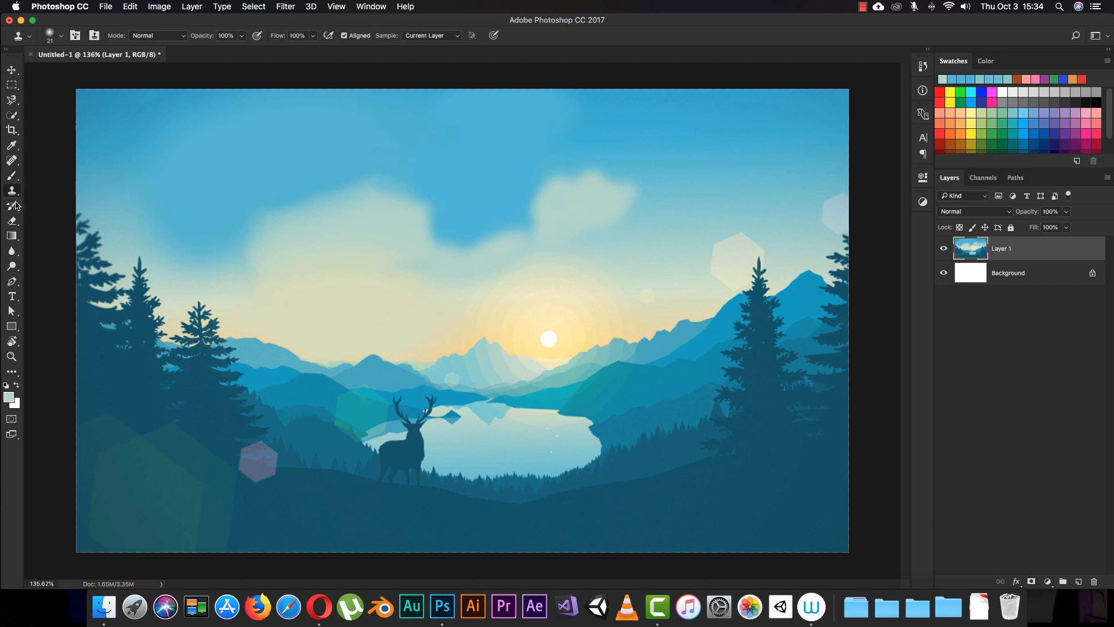
click(16, 207)
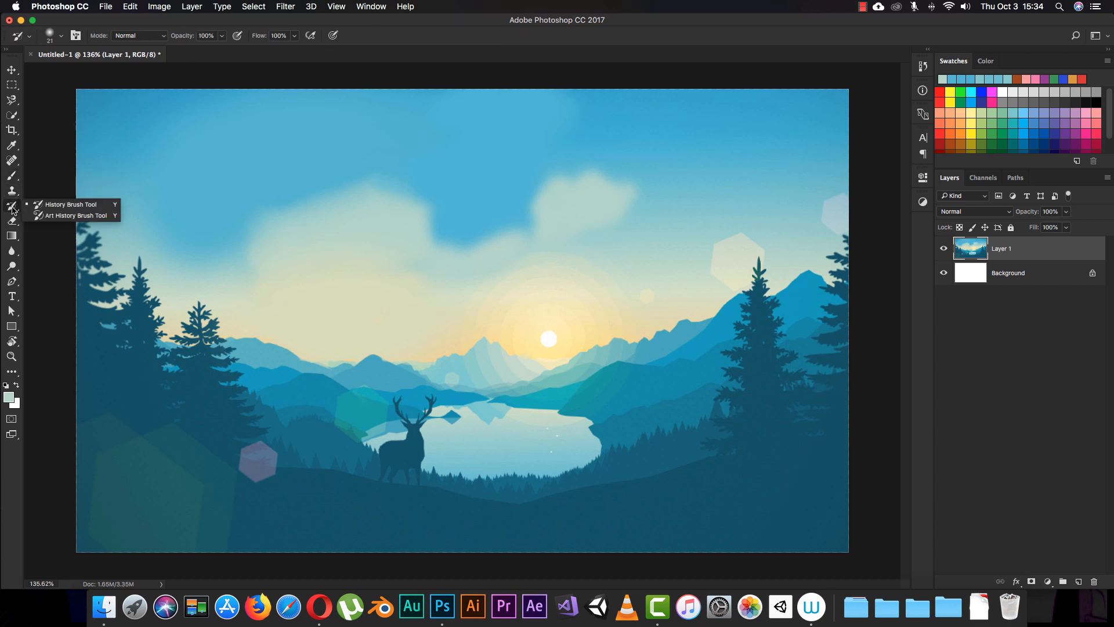
click(12, 221)
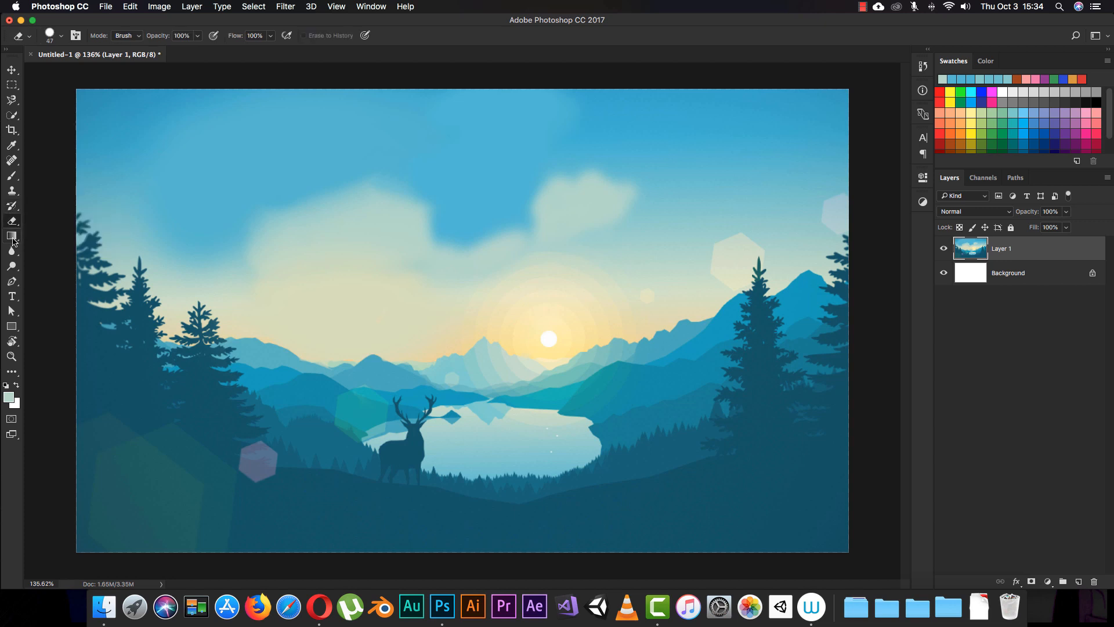
click(12, 237)
click(16, 239)
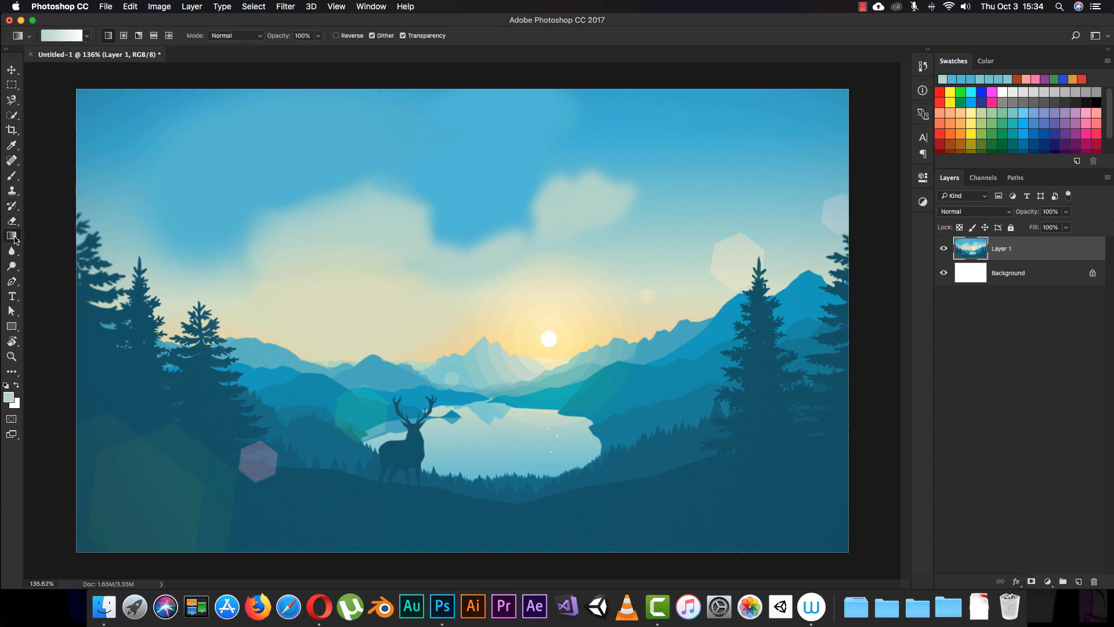